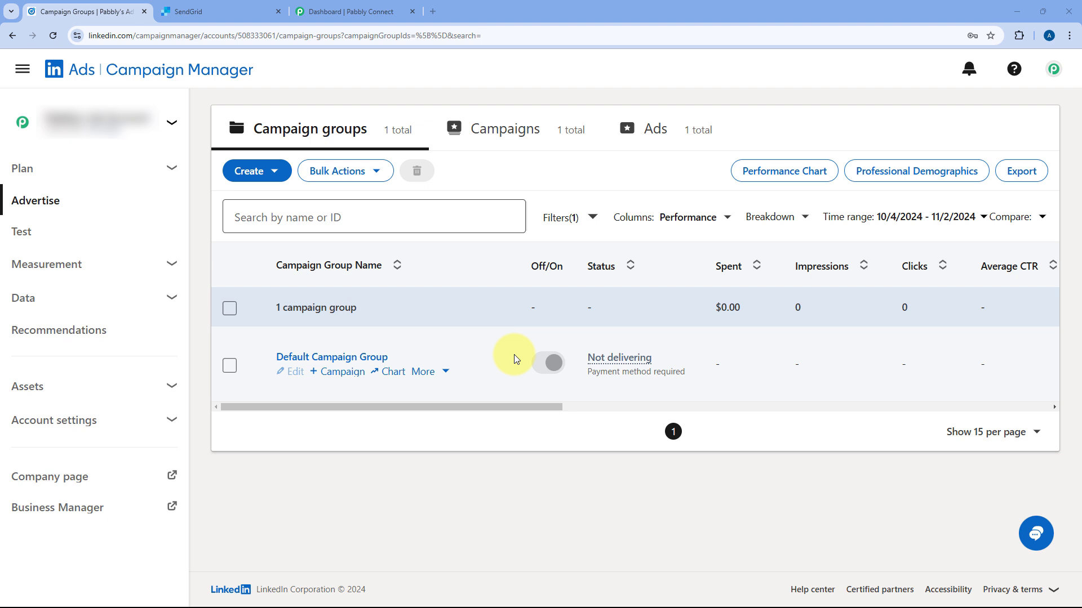
Bring up the SendGrid email activity dashboard, which shows 0 email requests so far.
{"action": "left_click", "coordinate": [267, 5]}
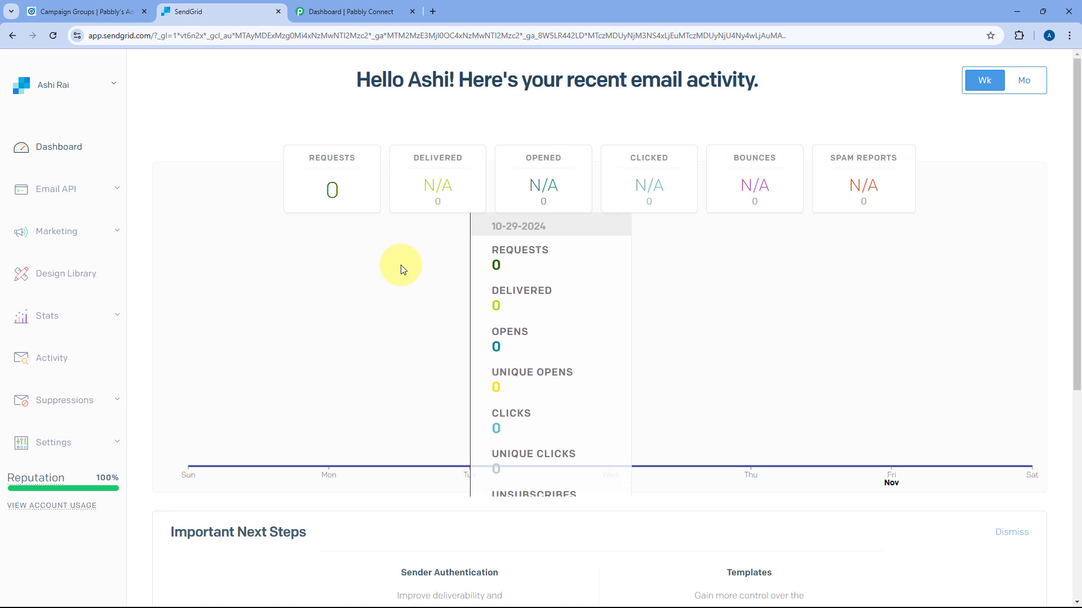
{"action": "left_click", "coordinate": [103, 5]}
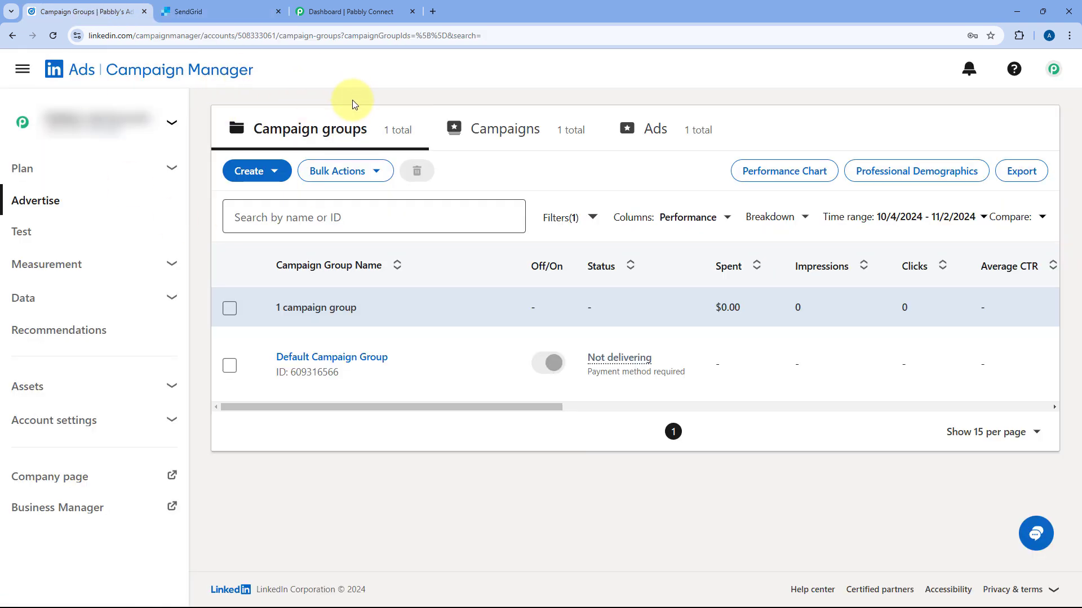
{"action": "left_click", "coordinate": [224, 5]}
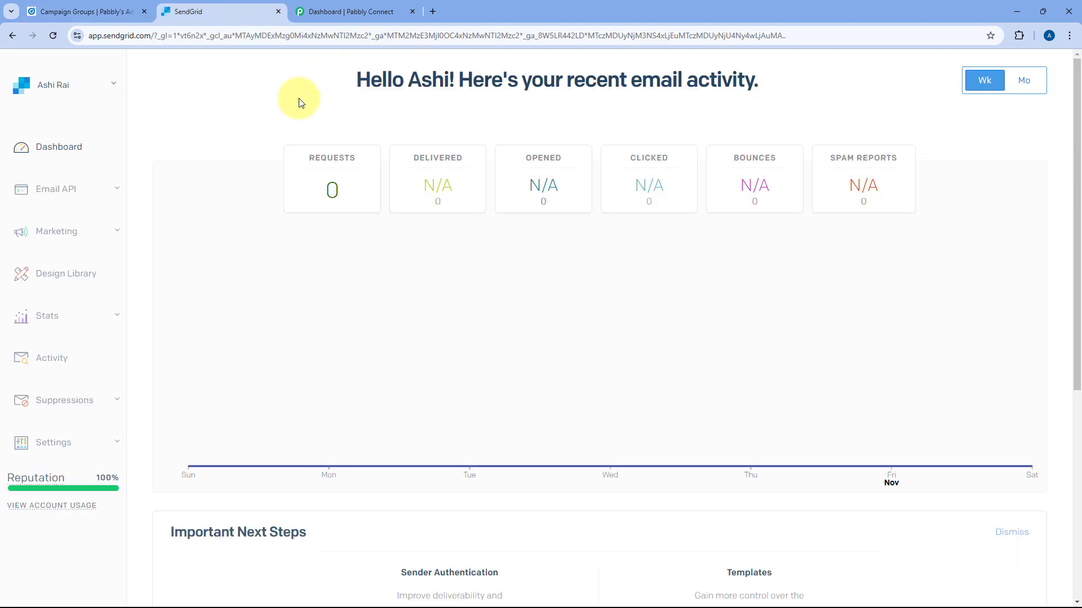
Switch to the Pabbly Connect dashboard, which shows 22996 tasks remaining and no workflows.
{"action": "left_click", "coordinate": [358, 10]}
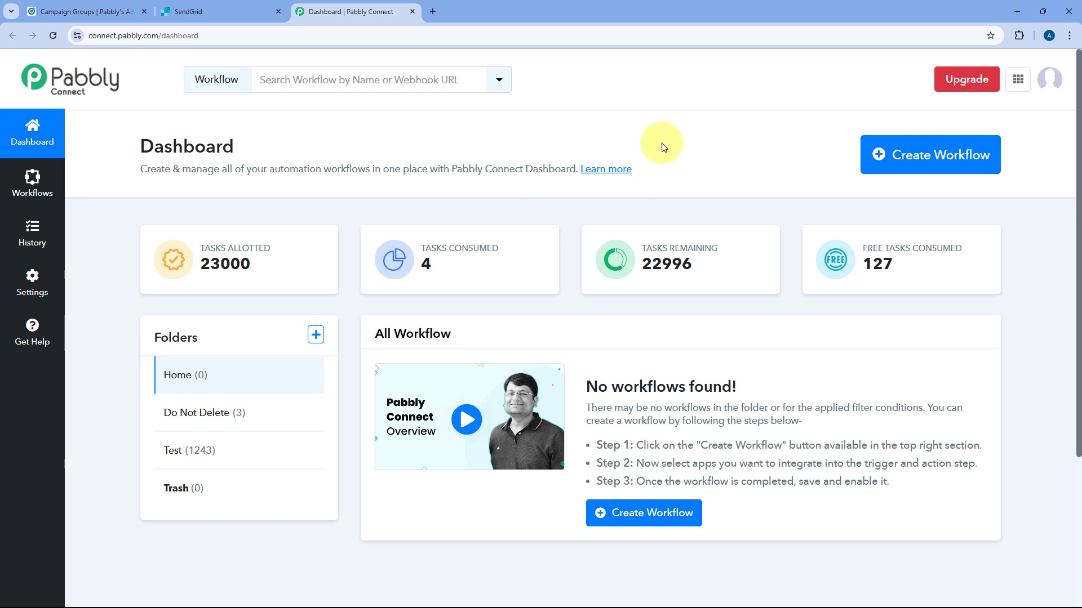
Create the workflow 'LinkedIn Lead Ads to SendGrid' and keep it in the Home folder.
{"action": "left_click", "coordinate": [930, 164]}
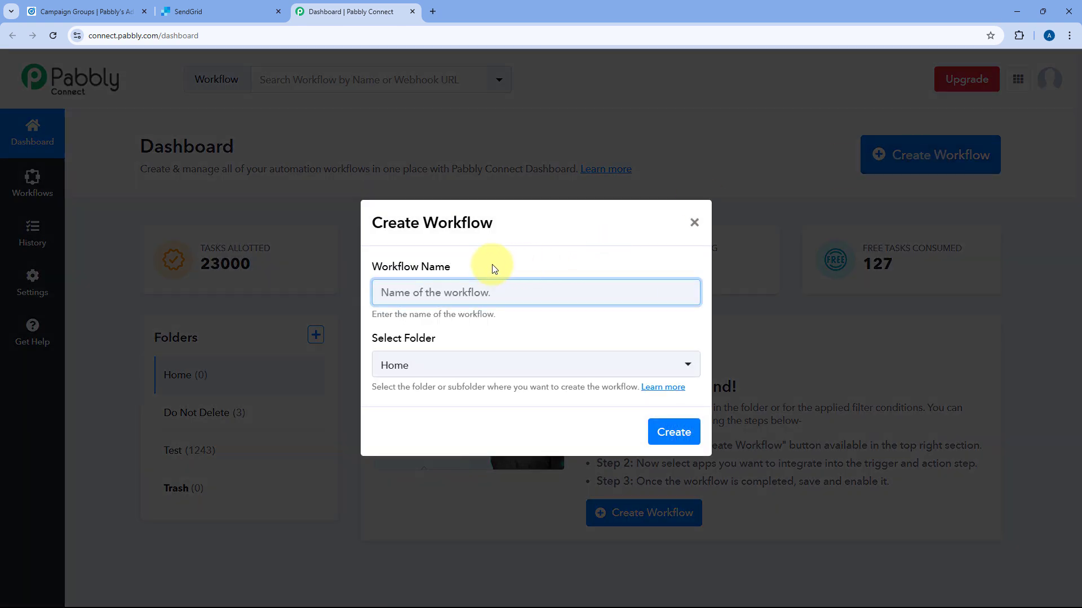
{"action": "type", "text": "LinkedIn Lead Ads to SendGrid"}
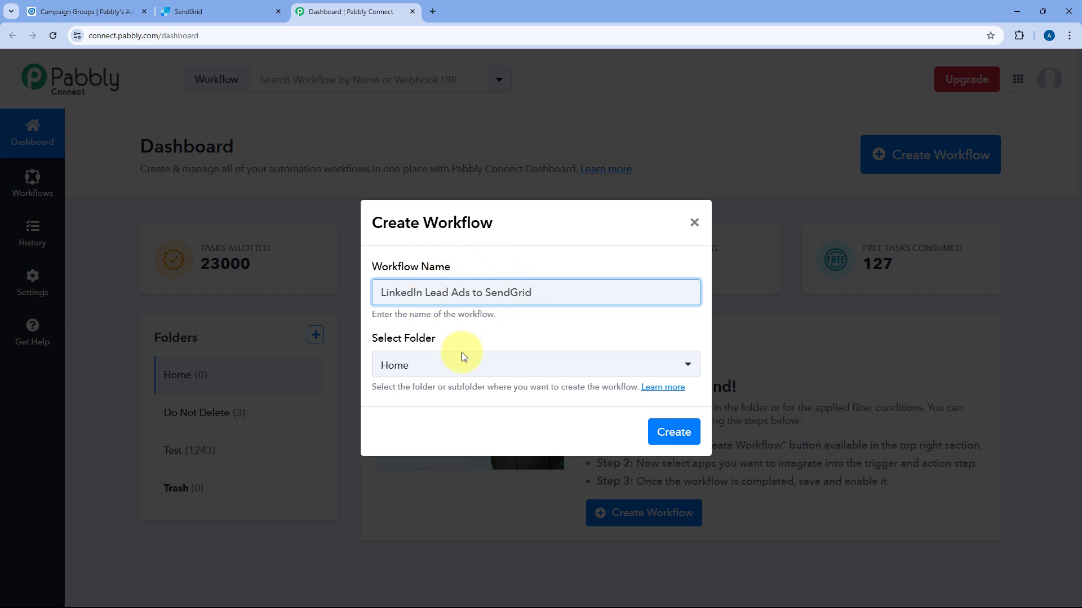
{"action": "left_click", "coordinate": [498, 368]}
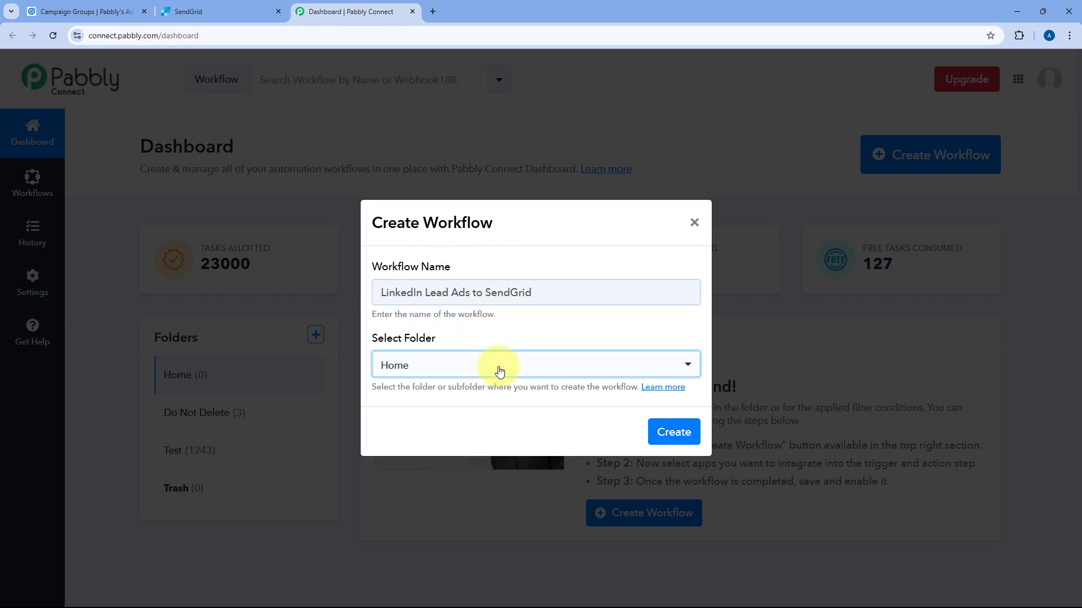
{"action": "left_click", "coordinate": [519, 338]}
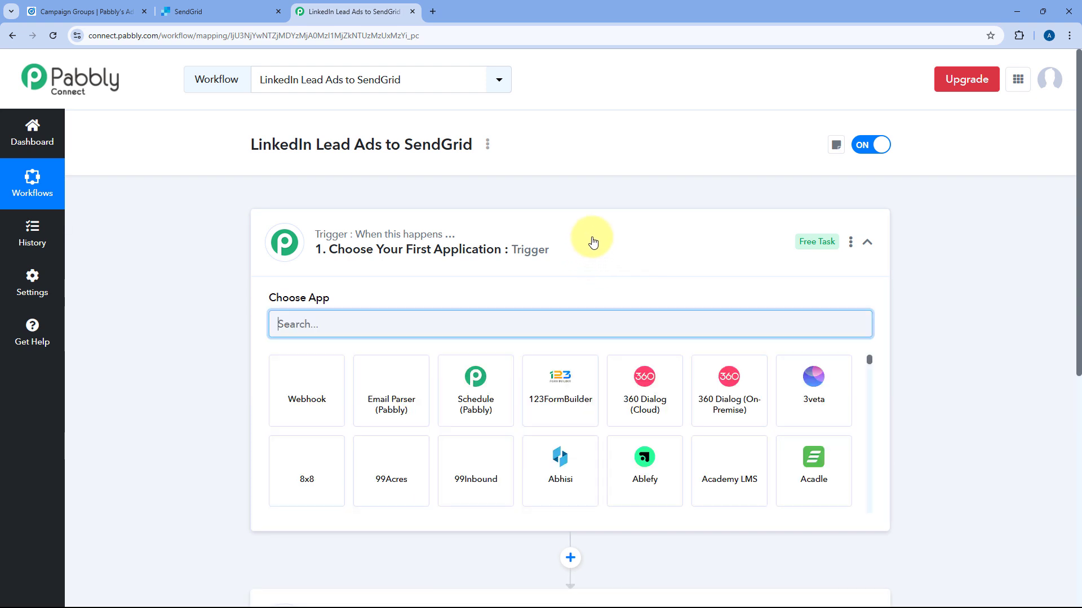
{"action": "left_click", "coordinate": [592, 242]}
{"action": "scroll", "coordinate": [242, 257], "scroll_direction": "down", "scroll_amount": 1}
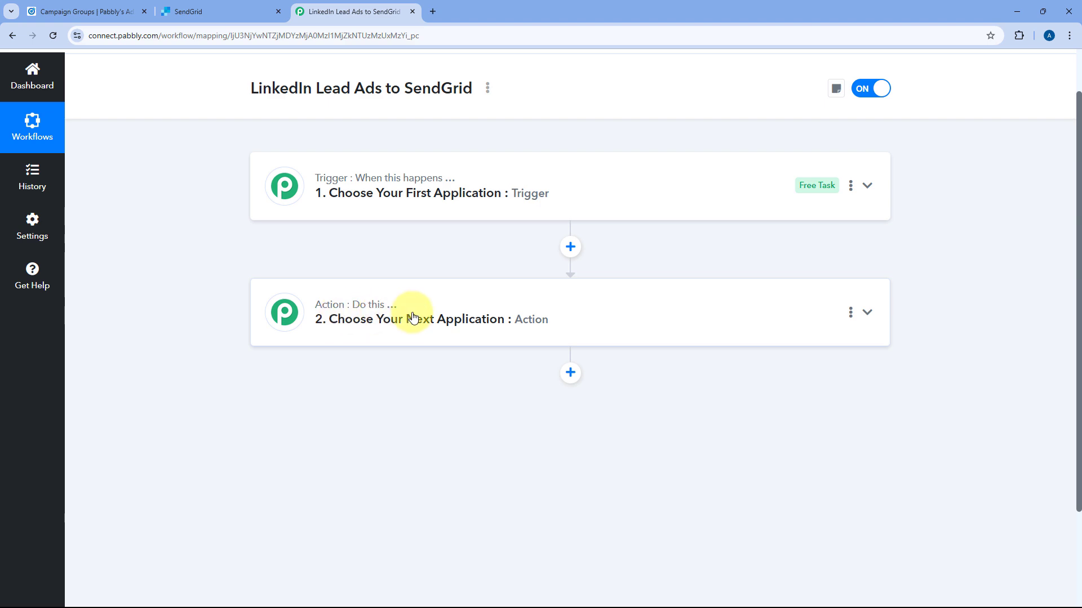
{"action": "left_click", "coordinate": [580, 186]}
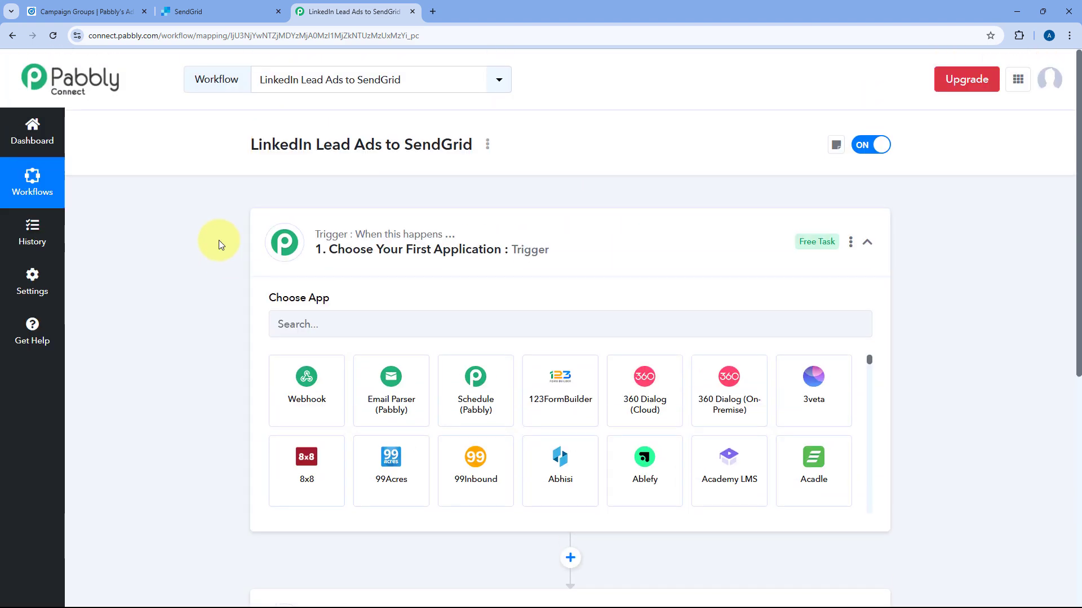
{"action": "scroll", "coordinate": [230, 247], "scroll_direction": "down", "scroll_amount": 3}
{"action": "scroll", "coordinate": [230, 247], "scroll_direction": "up", "scroll_amount": 1}
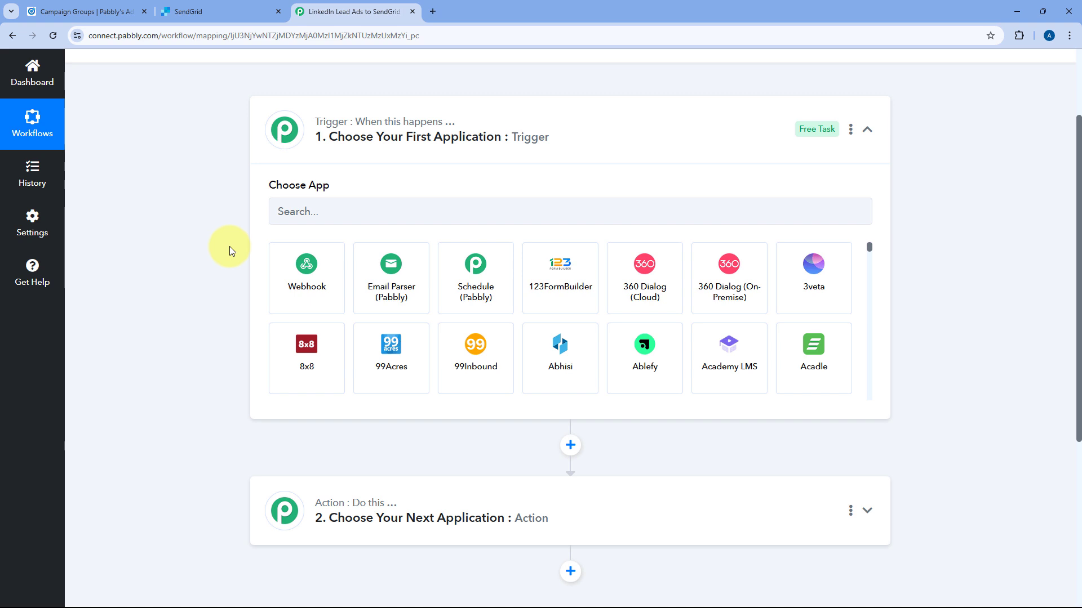
{"action": "left_click", "coordinate": [107, 11]}
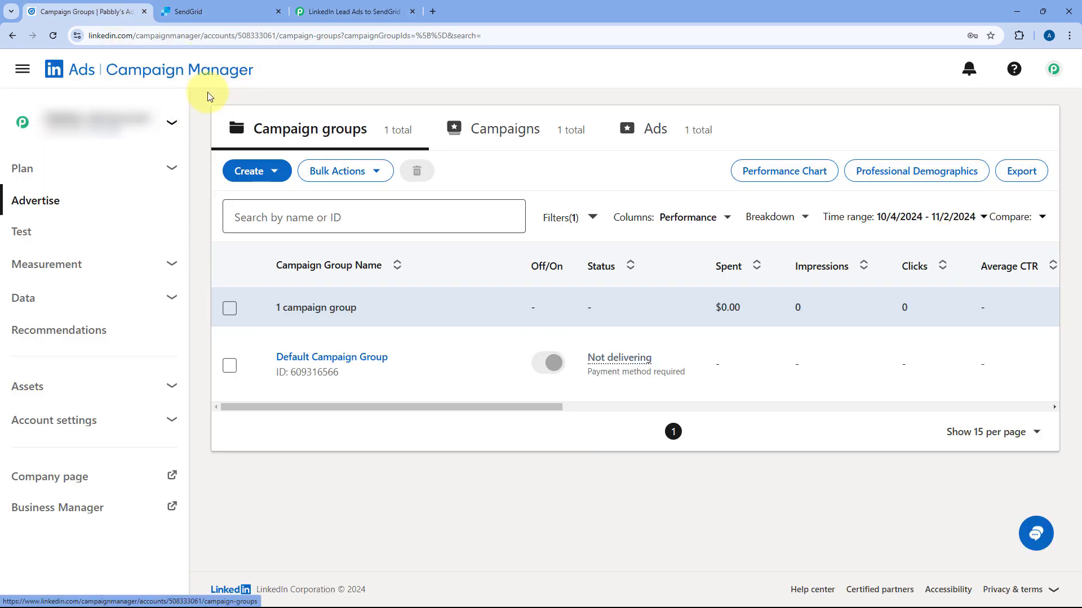
{"action": "left_click", "coordinate": [375, 8]}
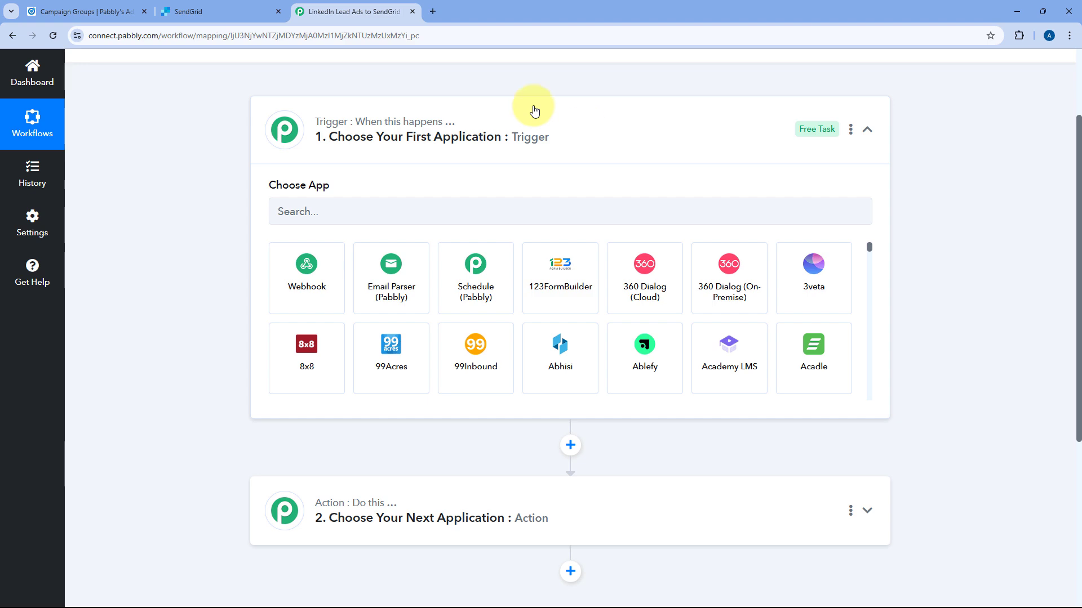
{"action": "left_click", "coordinate": [107, 11]}
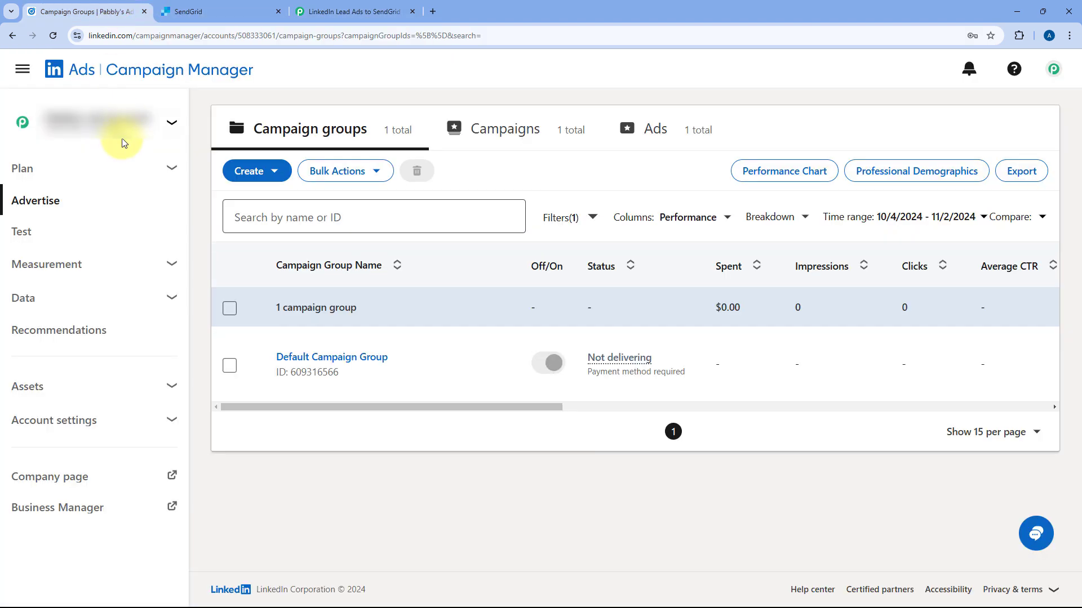
{"action": "left_click", "coordinate": [313, 12]}
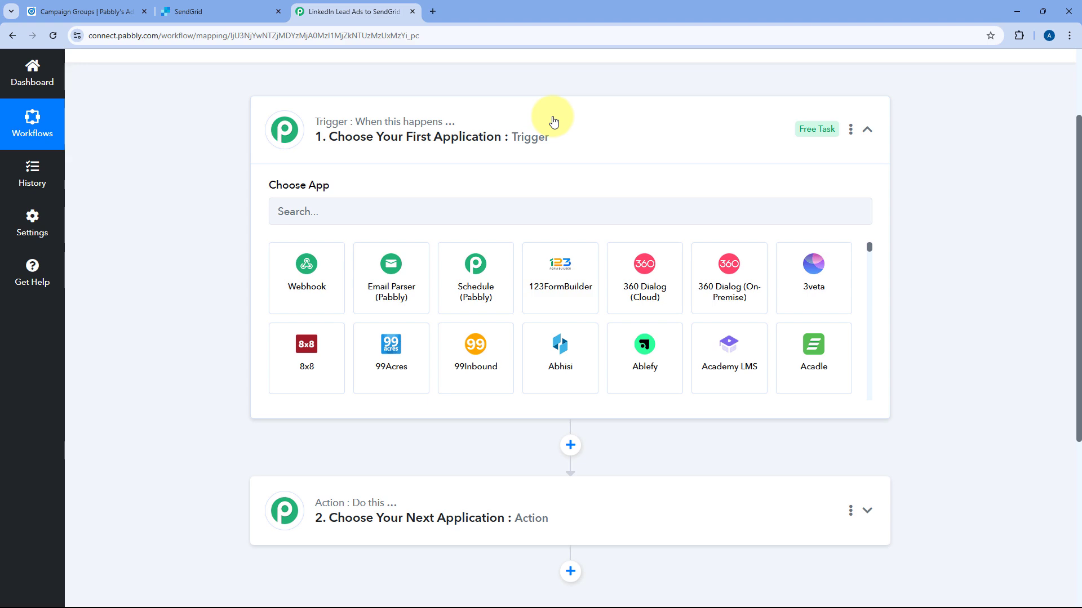
{"action": "scroll", "coordinate": [225, 180], "scroll_direction": "down", "scroll_amount": 3}
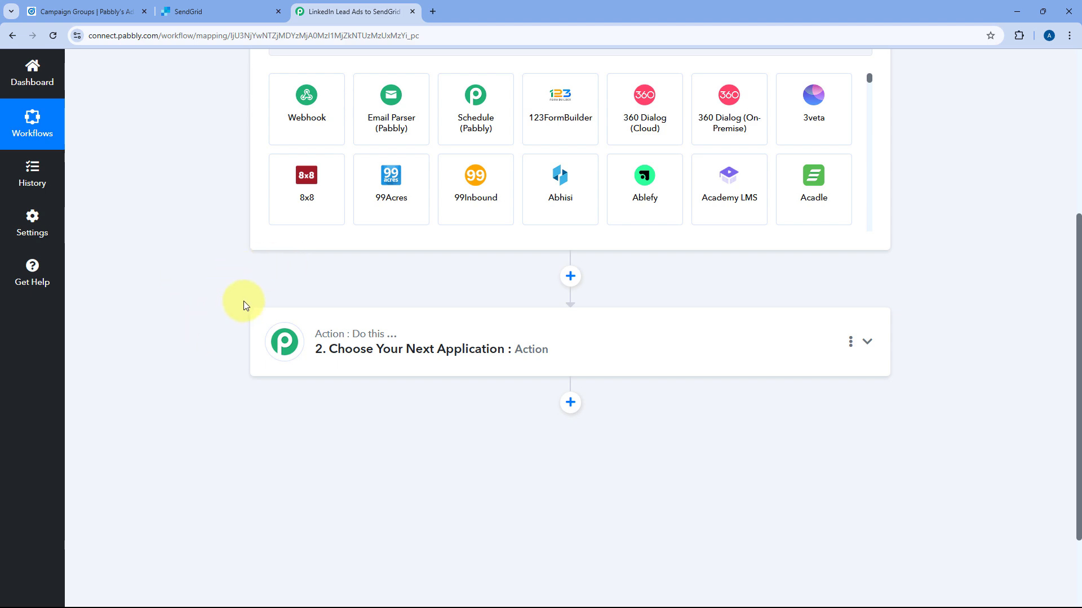
{"action": "scroll", "coordinate": [234, 286], "scroll_direction": "up", "scroll_amount": 3}
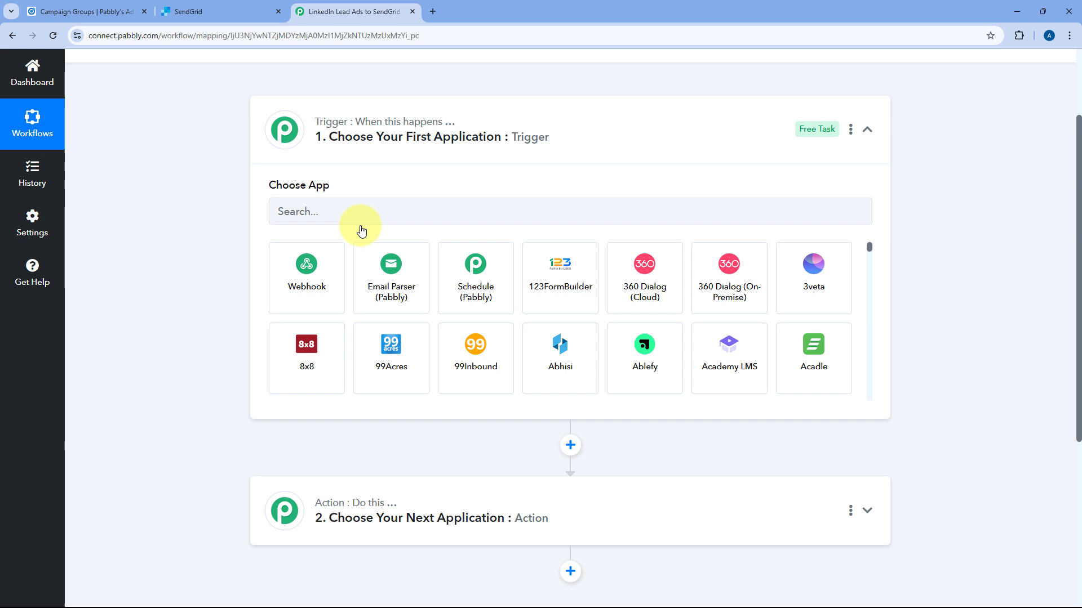
Set the trigger to LinkedIn Lead Gen Forms with the New Lead Gen Form Response event.
{"action": "left_click", "coordinate": [327, 209]}
{"action": "type", "text": "len"}
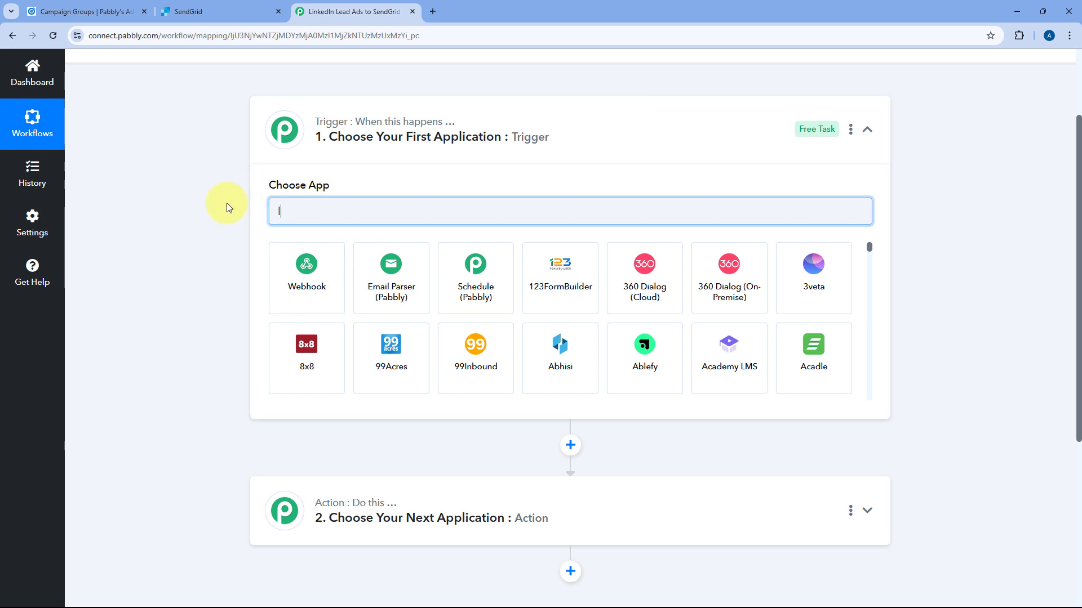
{"action": "key", "text": "BackSpace"}
{"action": "key", "text": "BackSpace"}
{"action": "type", "text": "inked"}
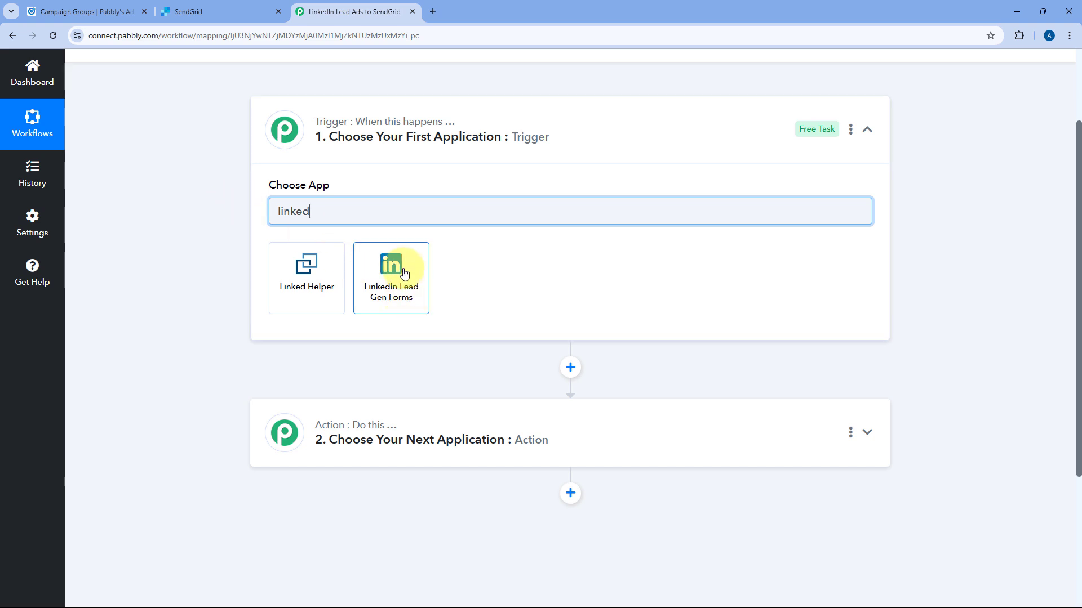
{"action": "left_click", "coordinate": [404, 273]}
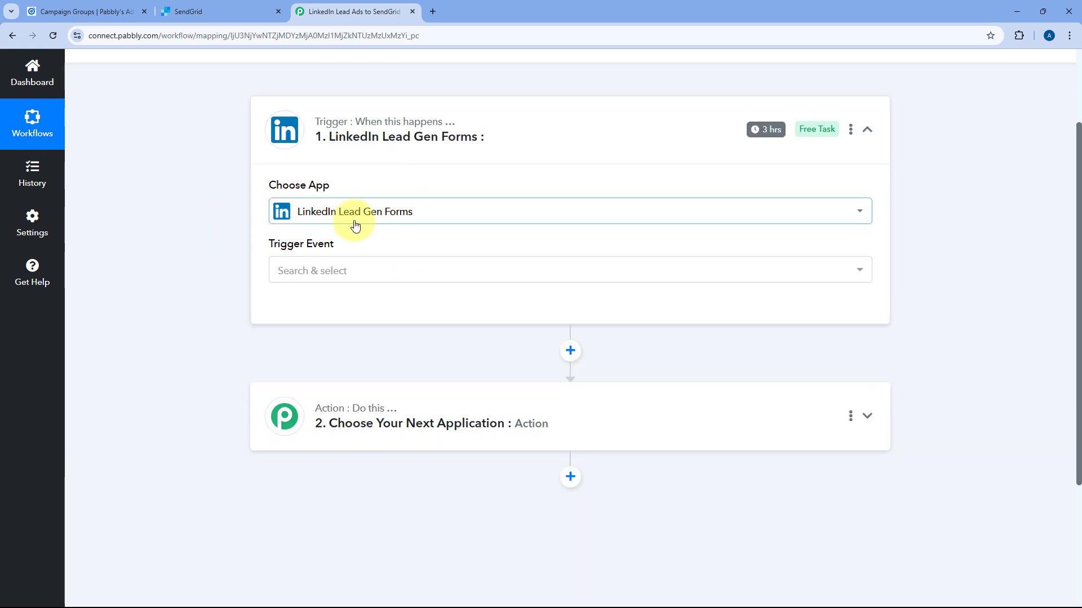
{"action": "left_click", "coordinate": [362, 271]}
{"action": "scroll", "coordinate": [234, 261], "scroll_direction": "down", "scroll_amount": 1}
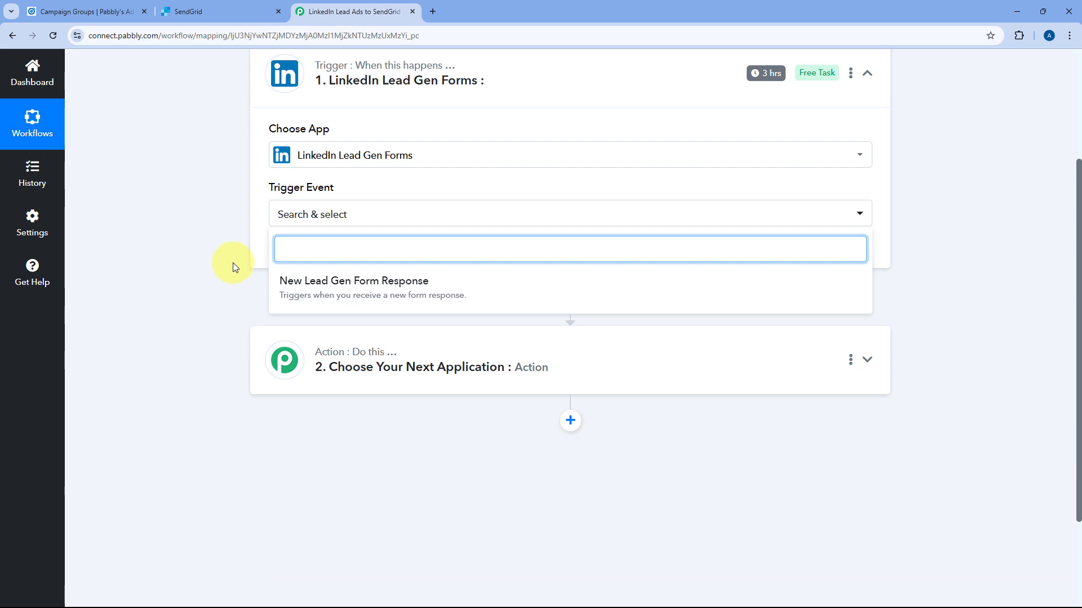
{"action": "left_click", "coordinate": [302, 287]}
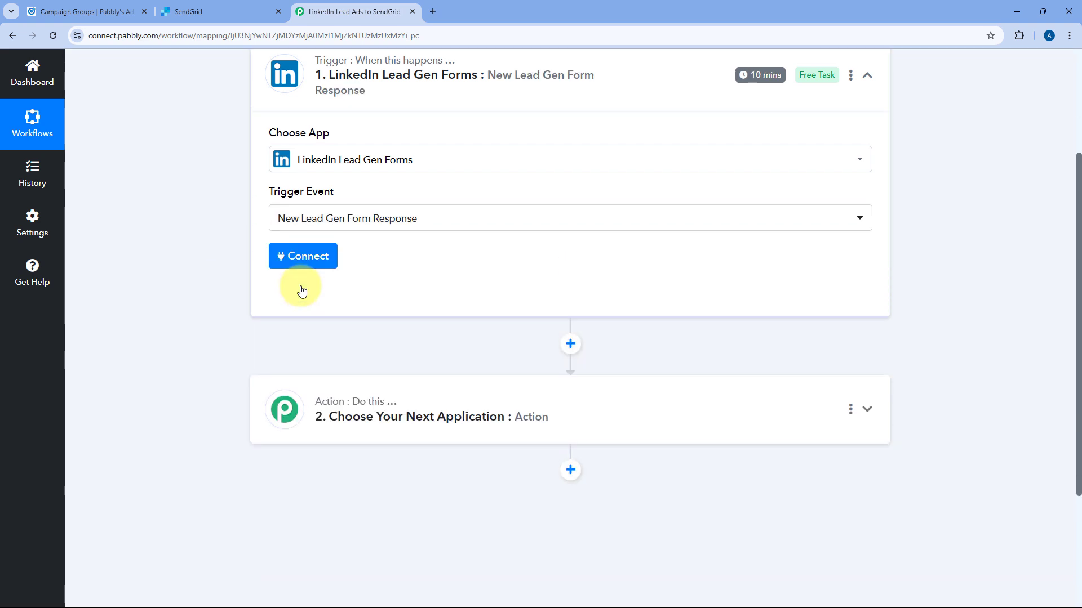
Add a new LinkedIn connection and sign in to authorize Pabbly.
{"action": "left_click", "coordinate": [289, 264]}
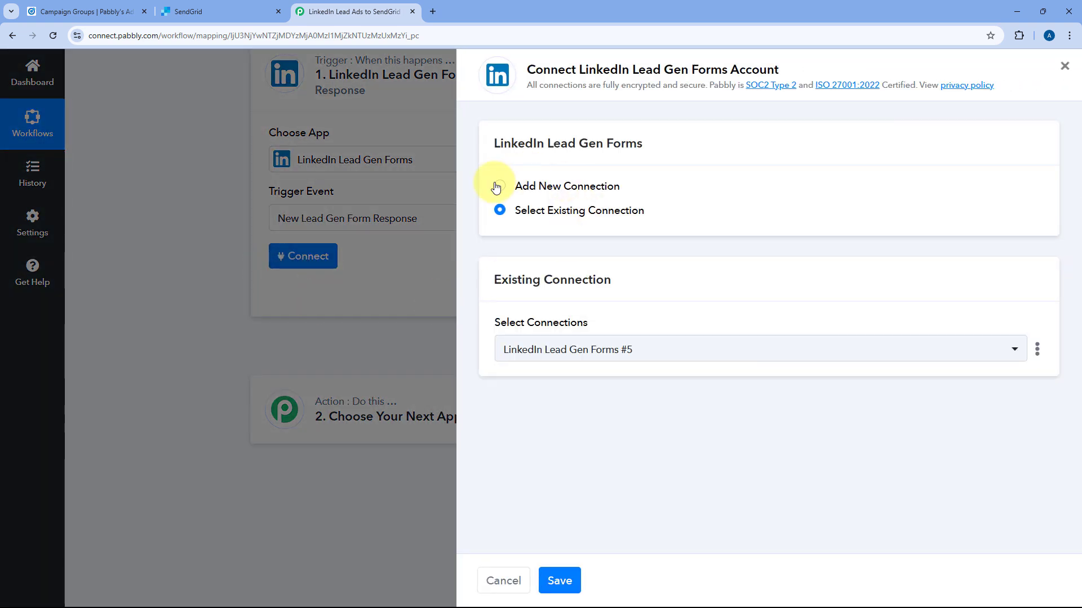
{"action": "left_click", "coordinate": [499, 185]}
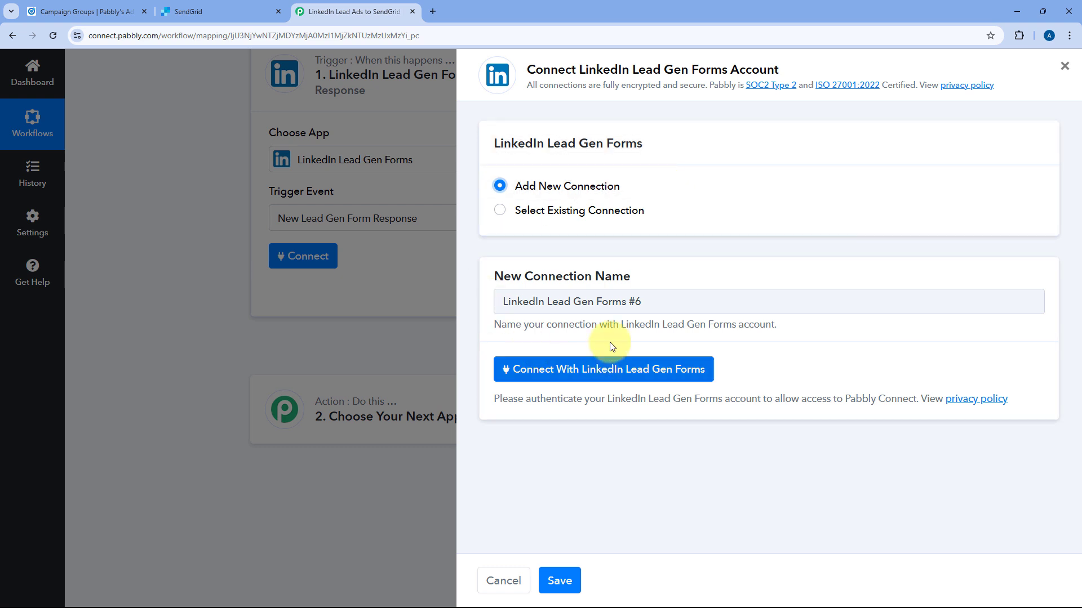
{"action": "left_click", "coordinate": [592, 373]}
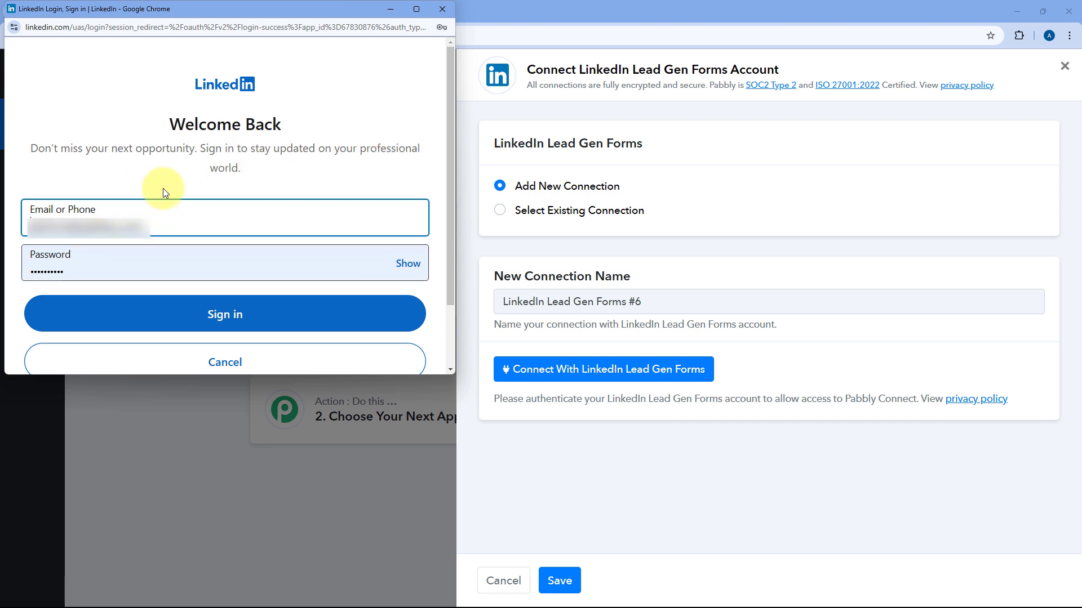
{"action": "left_click", "coordinate": [209, 315]}
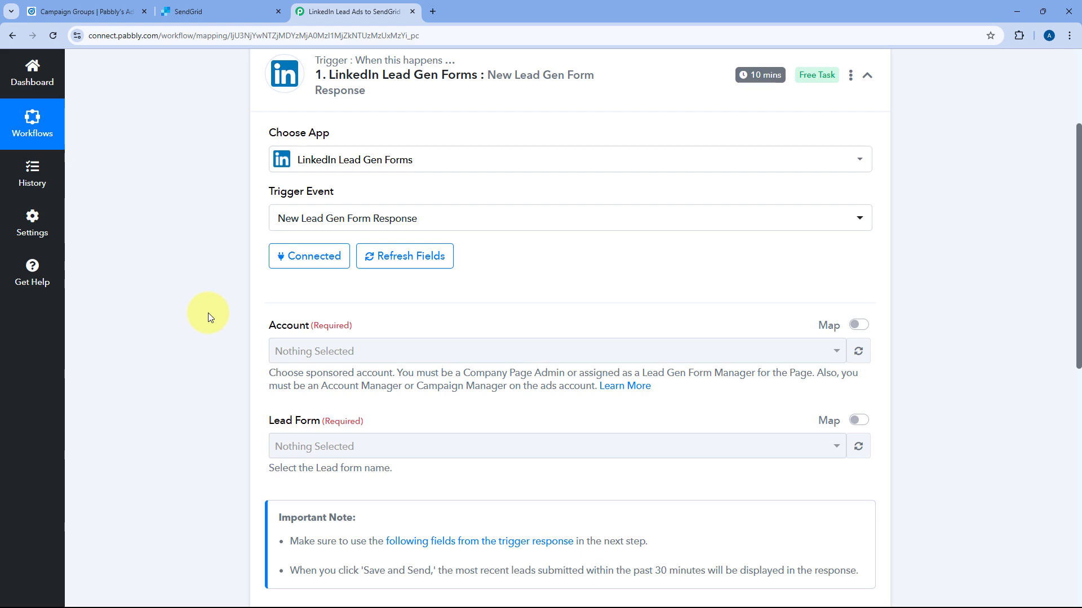
Select Pabbly's Ad Account as the sponsored account and 'Lead Form' as the lead form.
{"action": "left_click", "coordinate": [858, 352]}
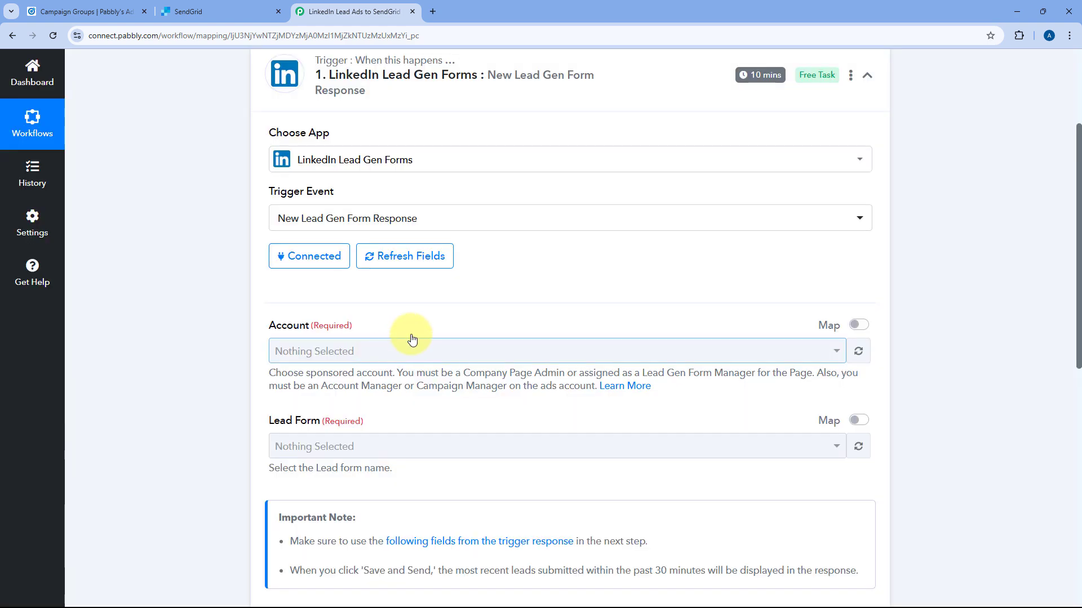
{"action": "left_click", "coordinate": [852, 352]}
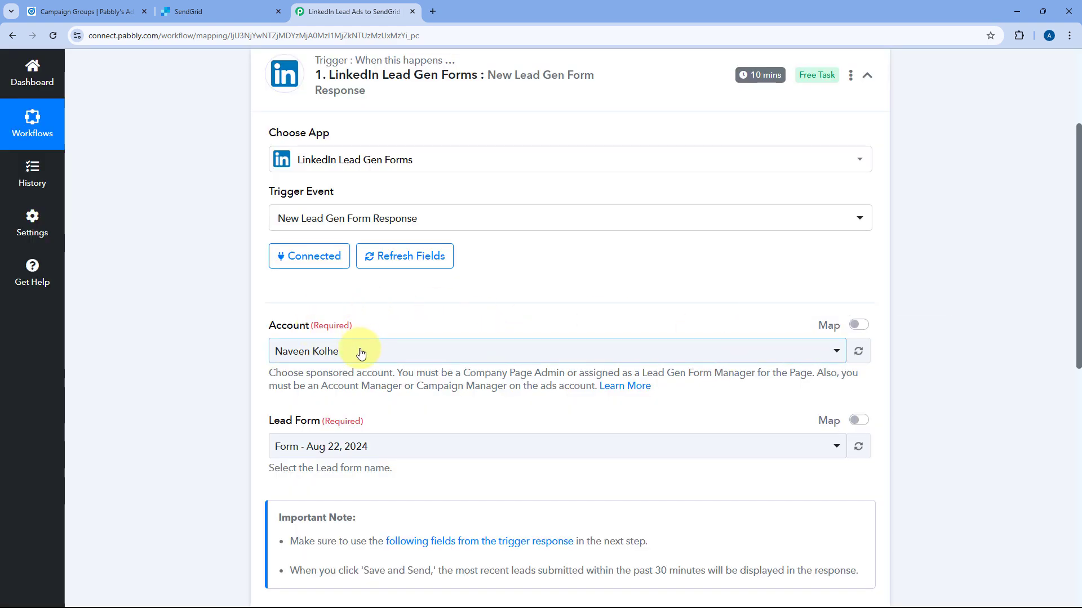
{"action": "scroll", "coordinate": [275, 343], "scroll_direction": "down", "scroll_amount": 2}
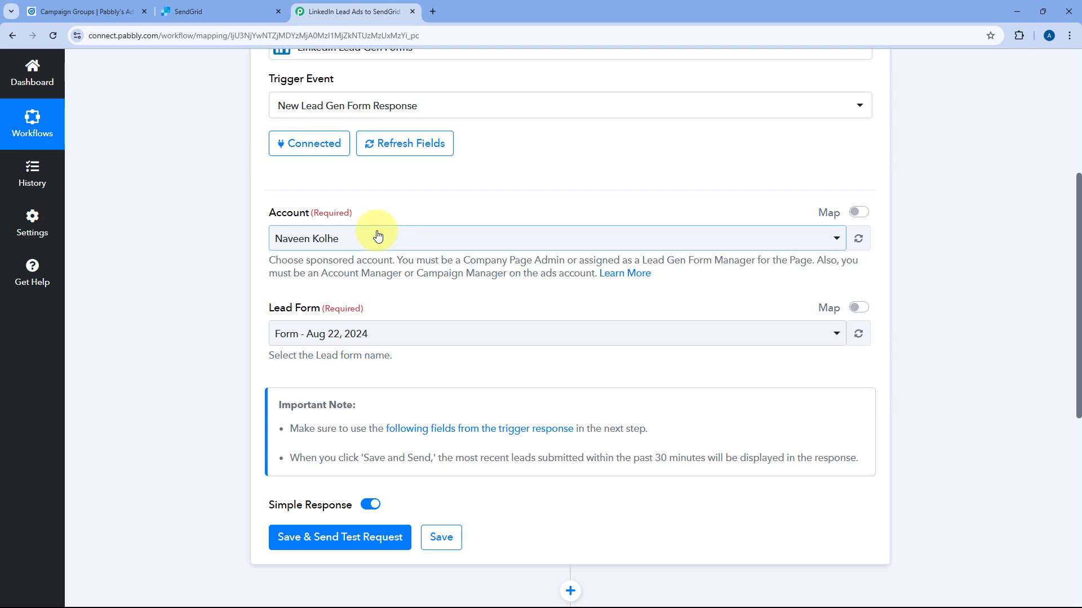
{"action": "left_click", "coordinate": [374, 235]}
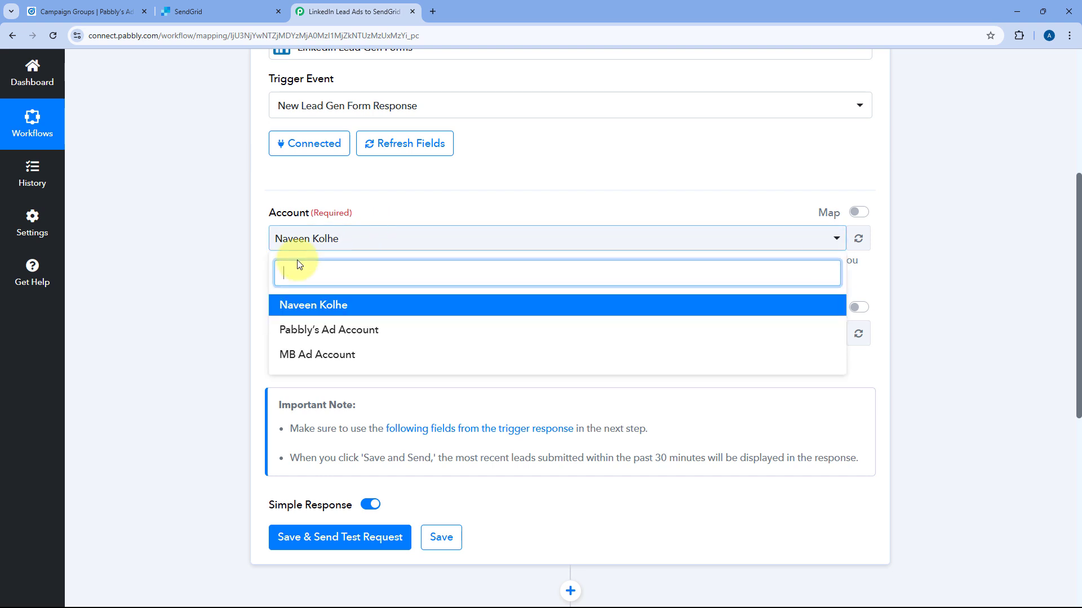
{"action": "left_click", "coordinate": [324, 330]}
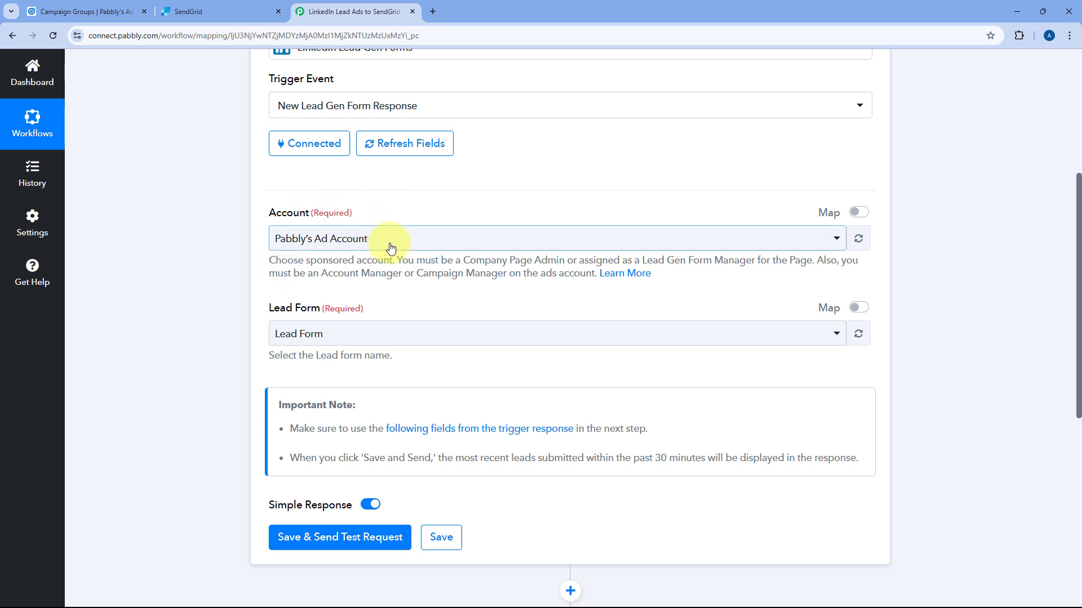
{"action": "scroll", "coordinate": [387, 242], "scroll_direction": "down", "scroll_amount": 1}
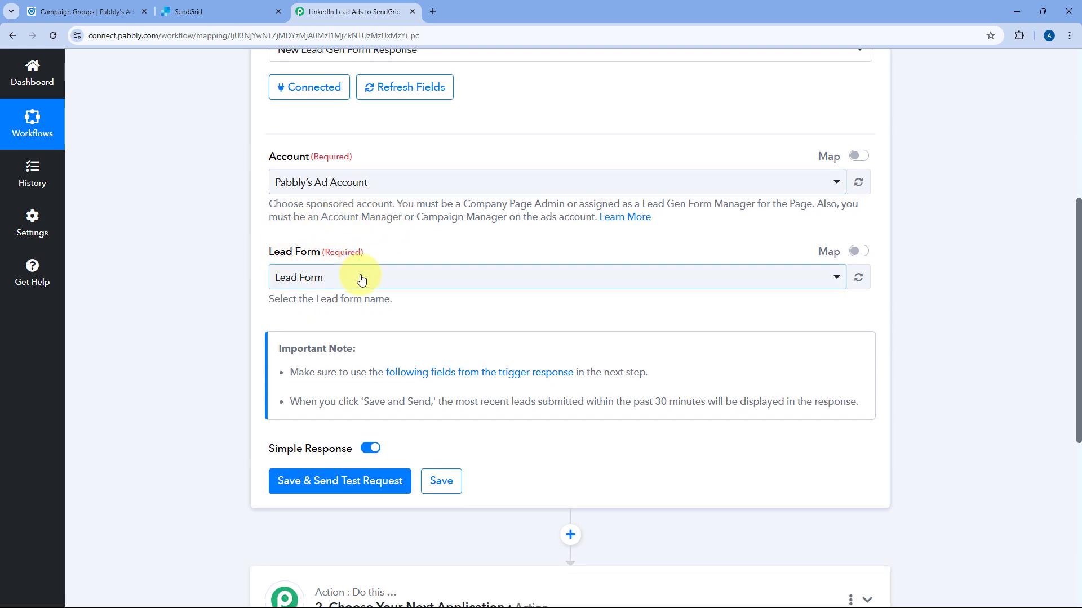
{"action": "left_click", "coordinate": [383, 278]}
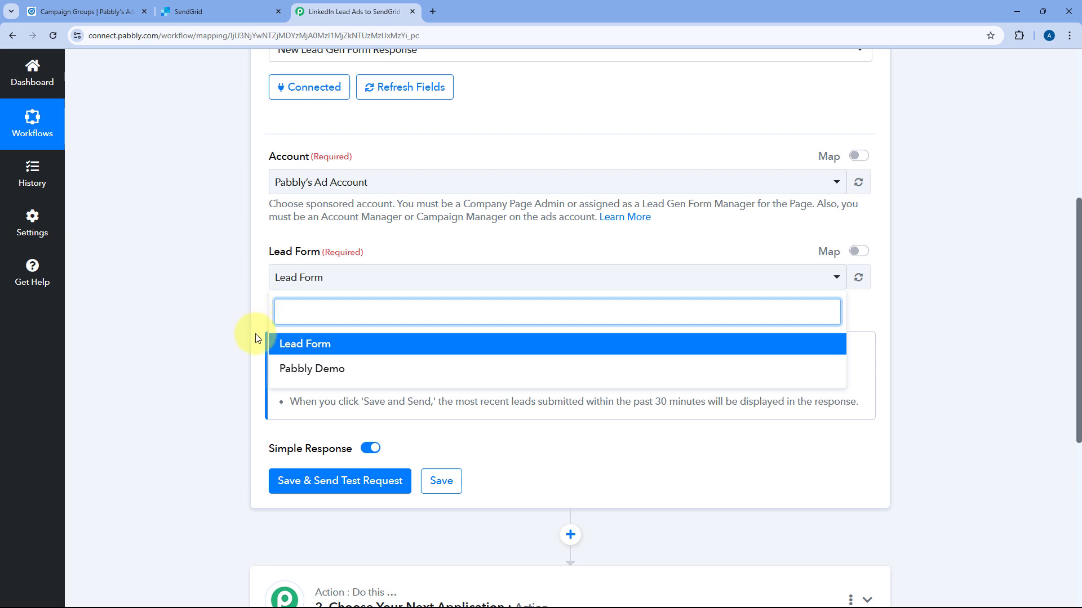
{"action": "left_click", "coordinate": [287, 346]}
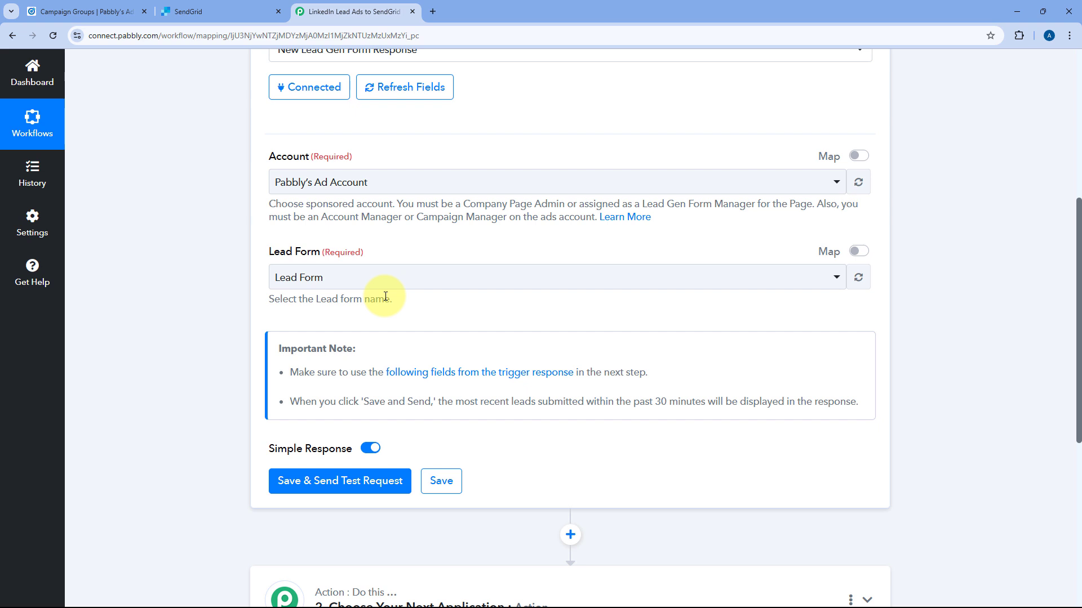
Open the Default Campaign Group's lead generation ad as a live post and open its Lead Form.
{"action": "left_click", "coordinate": [110, 6]}
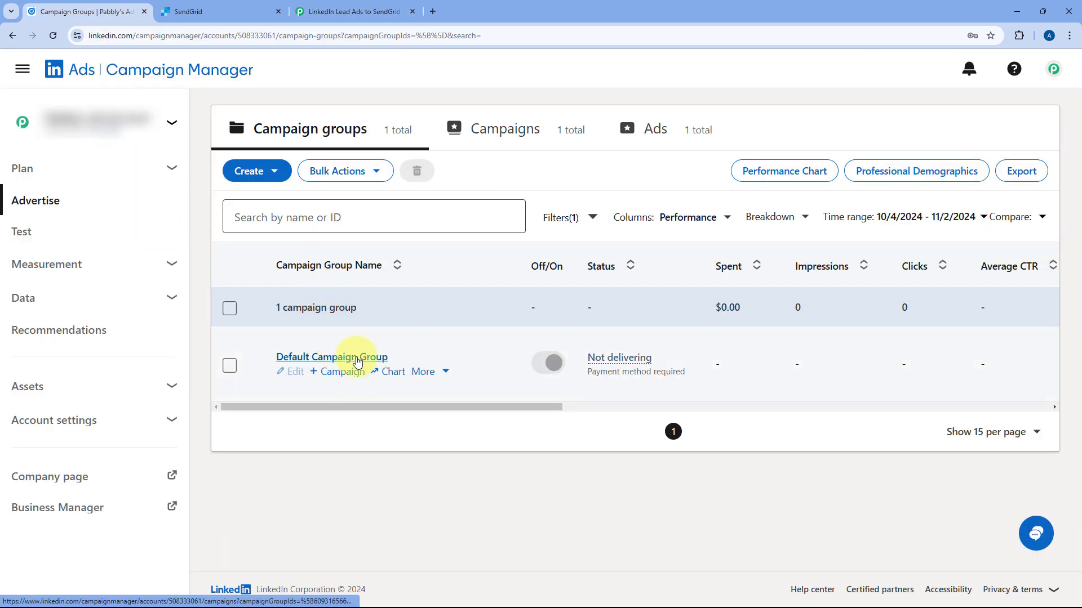
{"action": "left_click", "coordinate": [358, 362]}
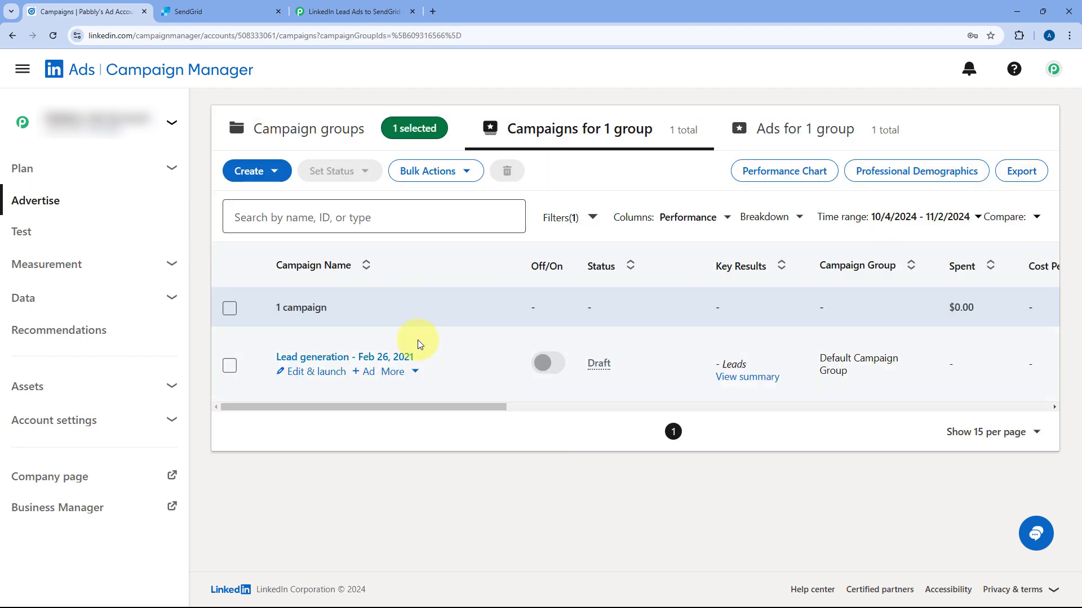
{"action": "left_click", "coordinate": [357, 358]}
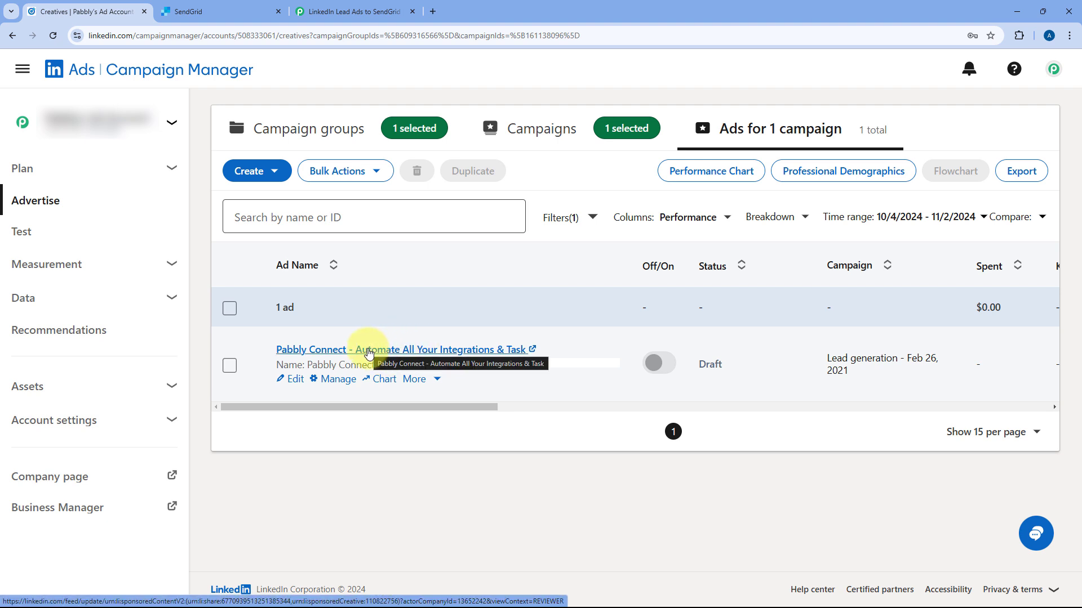
{"action": "left_click", "coordinate": [369, 351]}
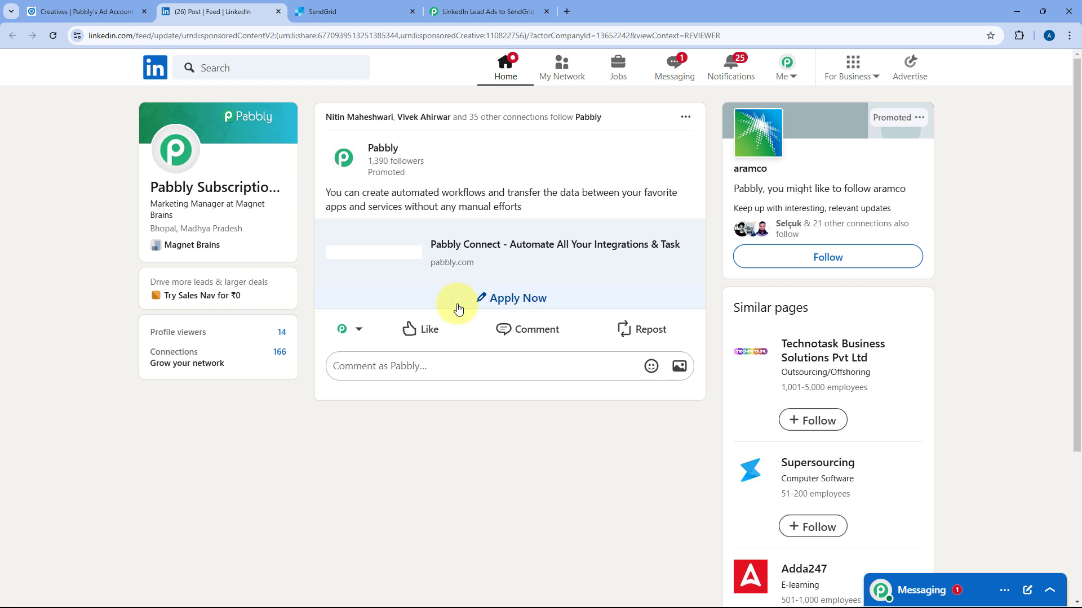
{"action": "left_click", "coordinate": [507, 303]}
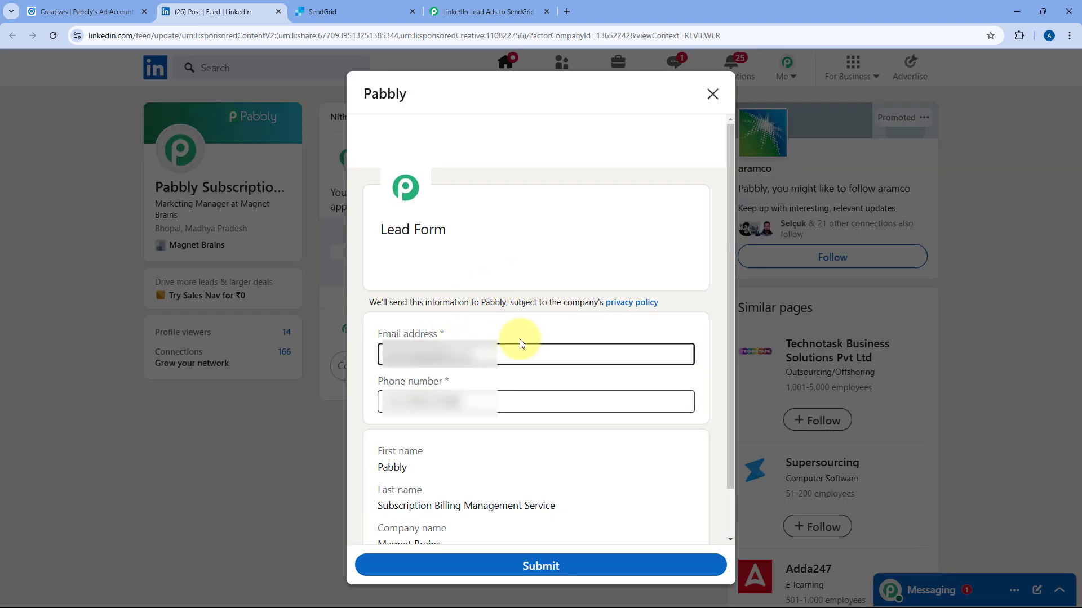
Replace the lead form's email address and phone number with test values.
{"action": "left_click", "coordinate": [489, 11]}
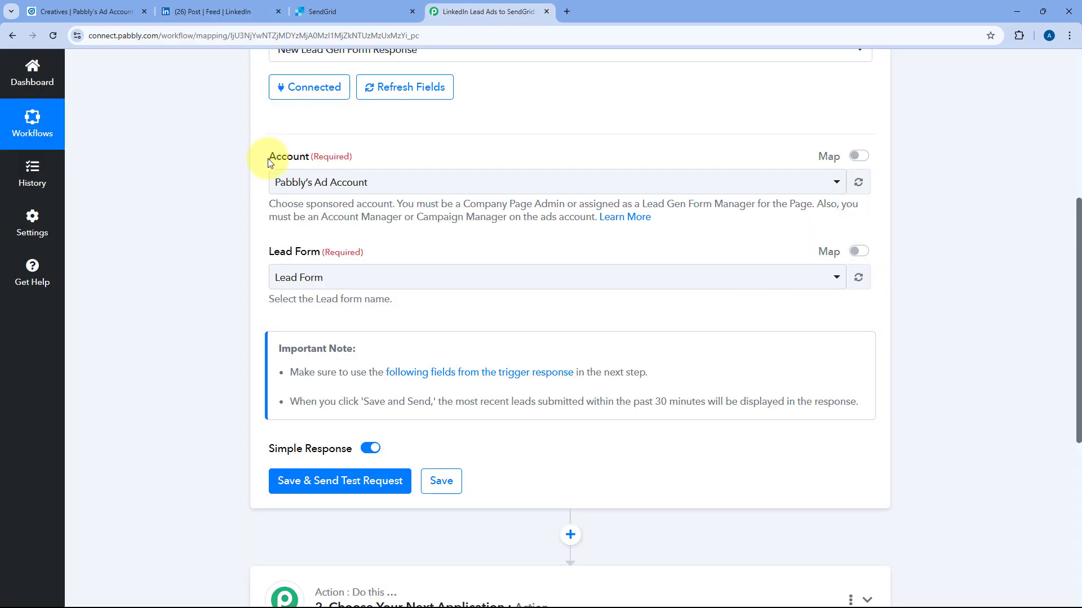
{"action": "scroll", "coordinate": [260, 168], "scroll_direction": "up", "scroll_amount": 3}
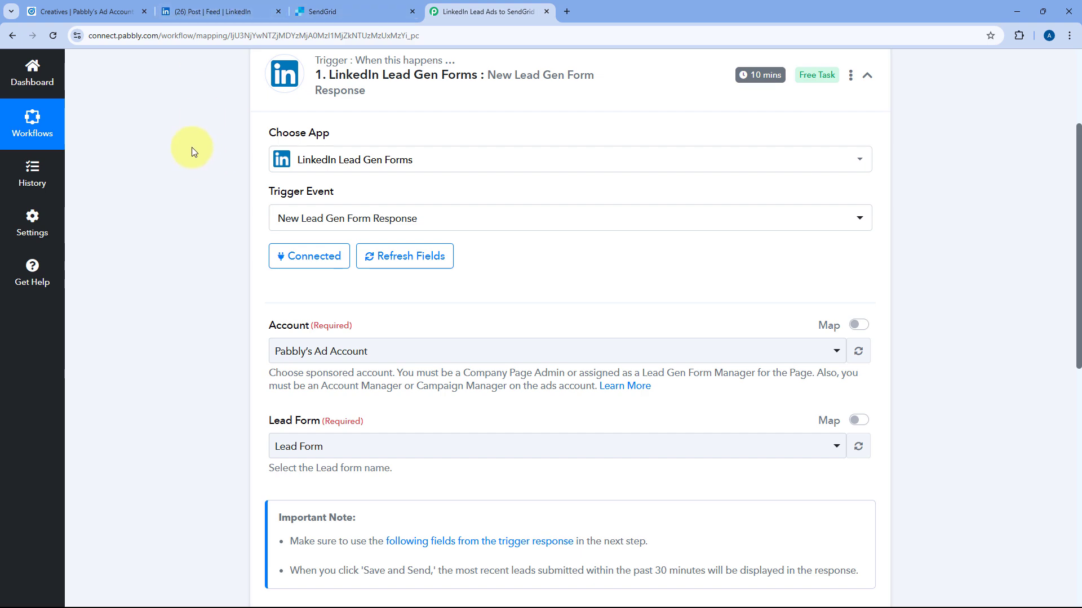
{"action": "left_click", "coordinate": [108, 7]}
{"action": "key", "text": "ctrl+Tab"}
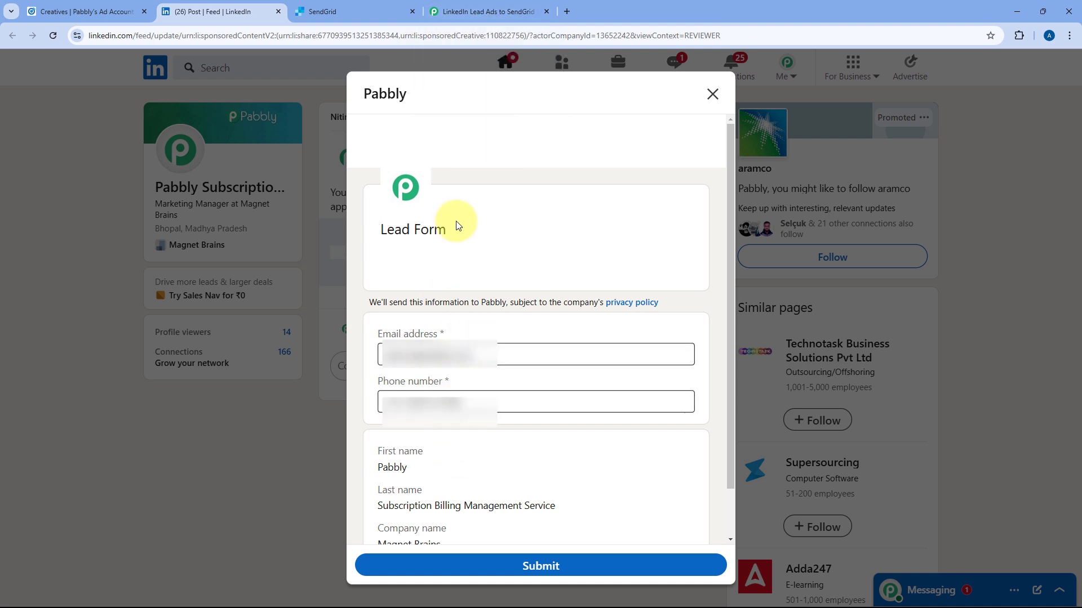
{"action": "left_click", "coordinate": [499, 403]}
{"action": "left_click_drag", "start_coordinate": [499, 359], "coordinate": [335, 361]}
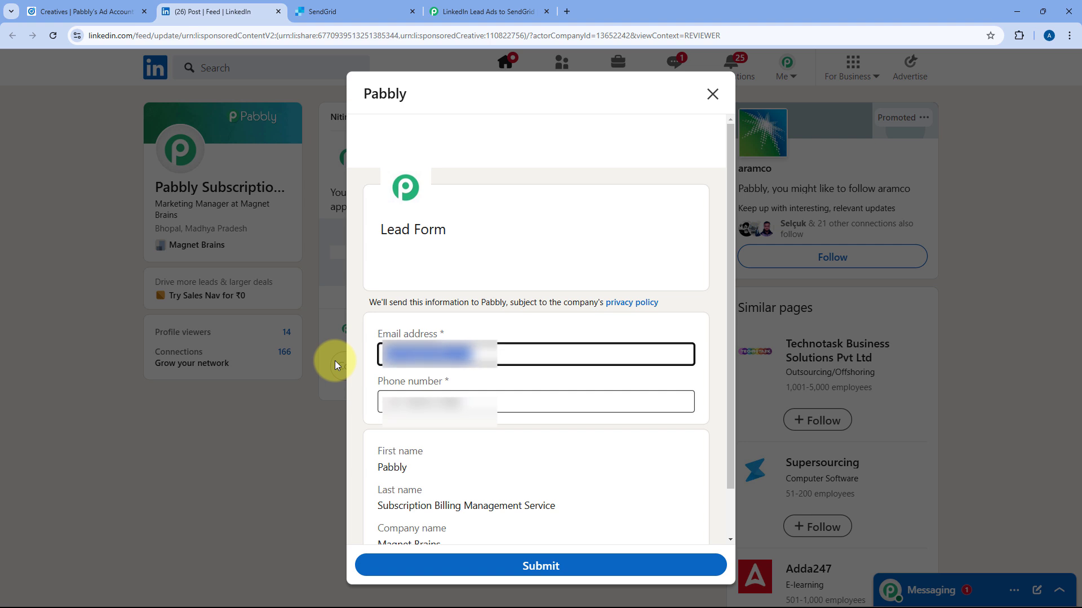
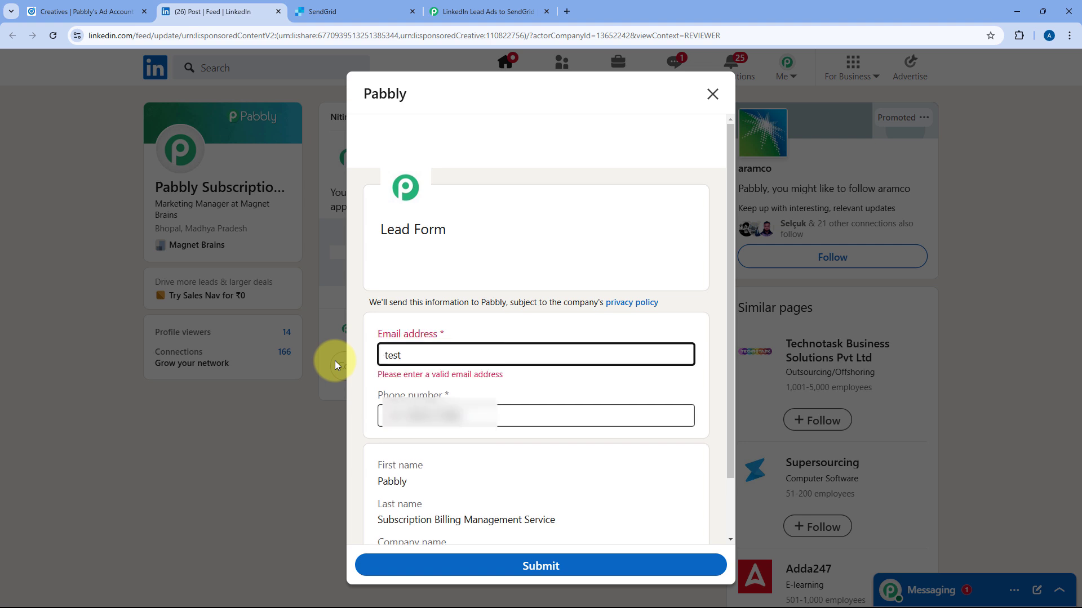
{"action": "key", "text": "Tab"}
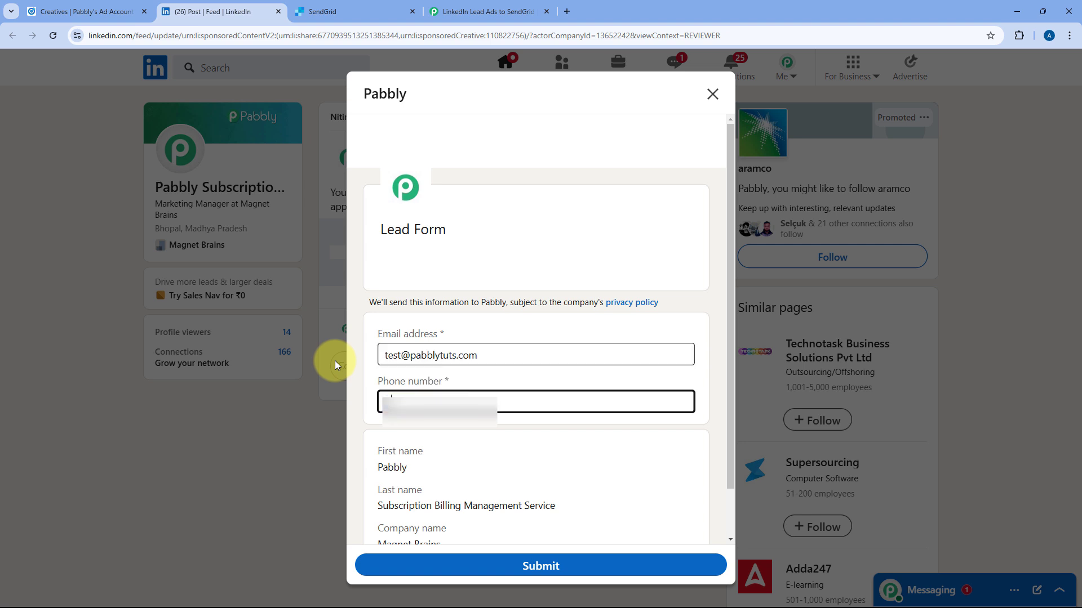
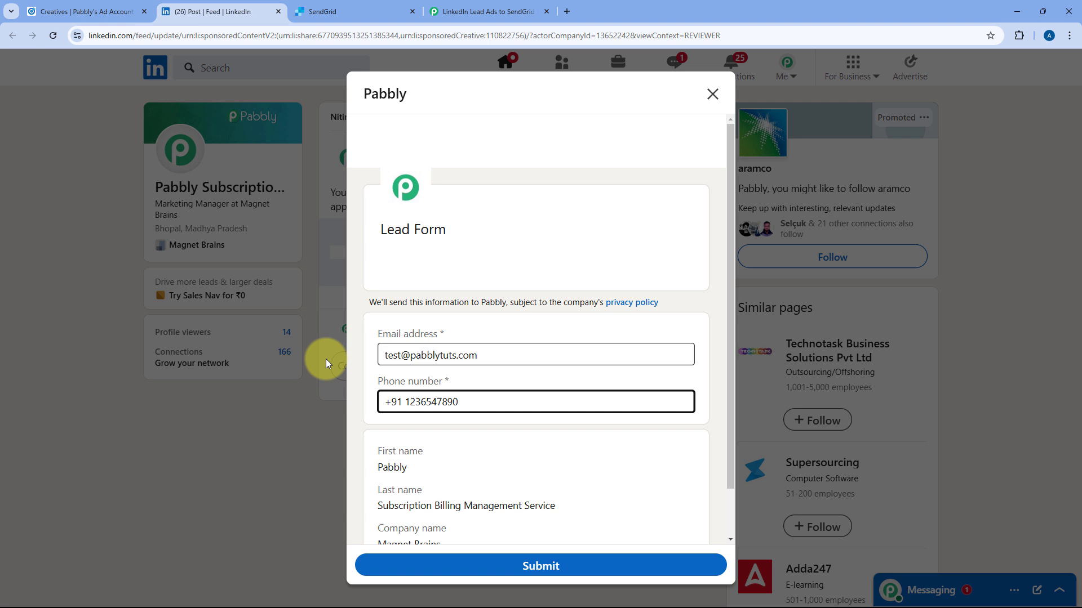
Check the prefilled last name and company Magnet Brains, then submit the test lead.
{"action": "scroll", "coordinate": [363, 376], "scroll_direction": "down", "scroll_amount": 2}
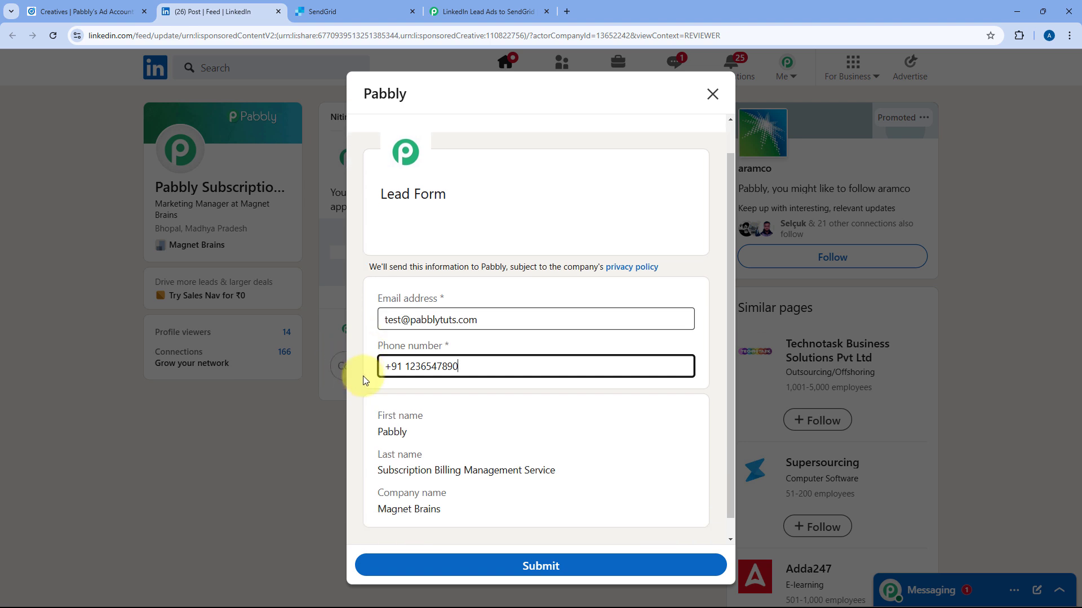
{"action": "left_click_drag", "start_coordinate": [379, 453], "coordinate": [557, 455]}
{"action": "left_click_drag", "start_coordinate": [451, 496], "coordinate": [366, 491]}
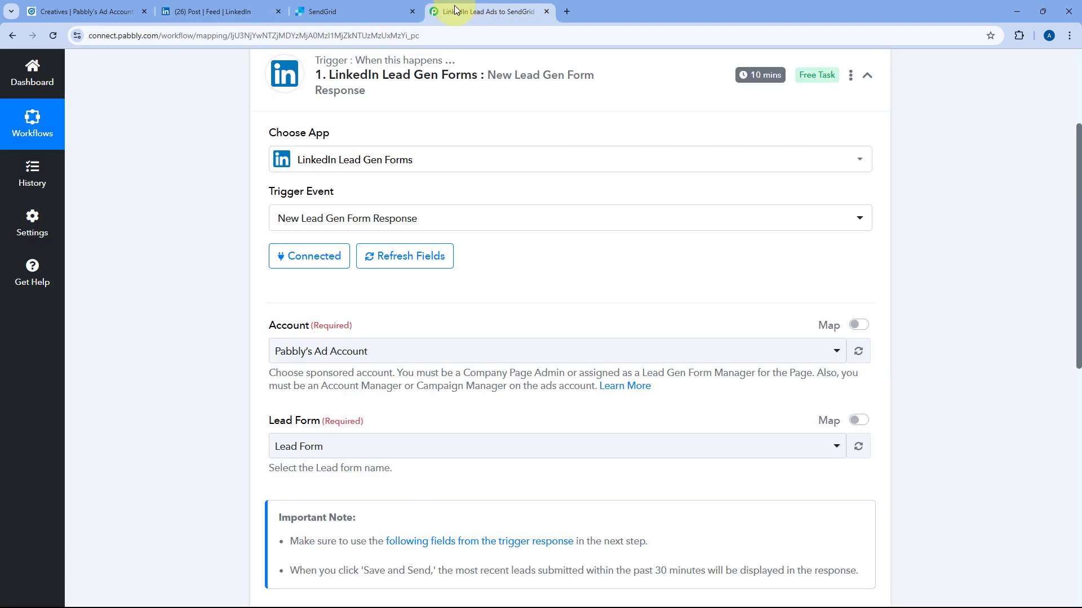
{"action": "left_click", "coordinate": [484, 12]}
{"action": "scroll", "coordinate": [484, 257], "scroll_direction": "down", "scroll_amount": 2}
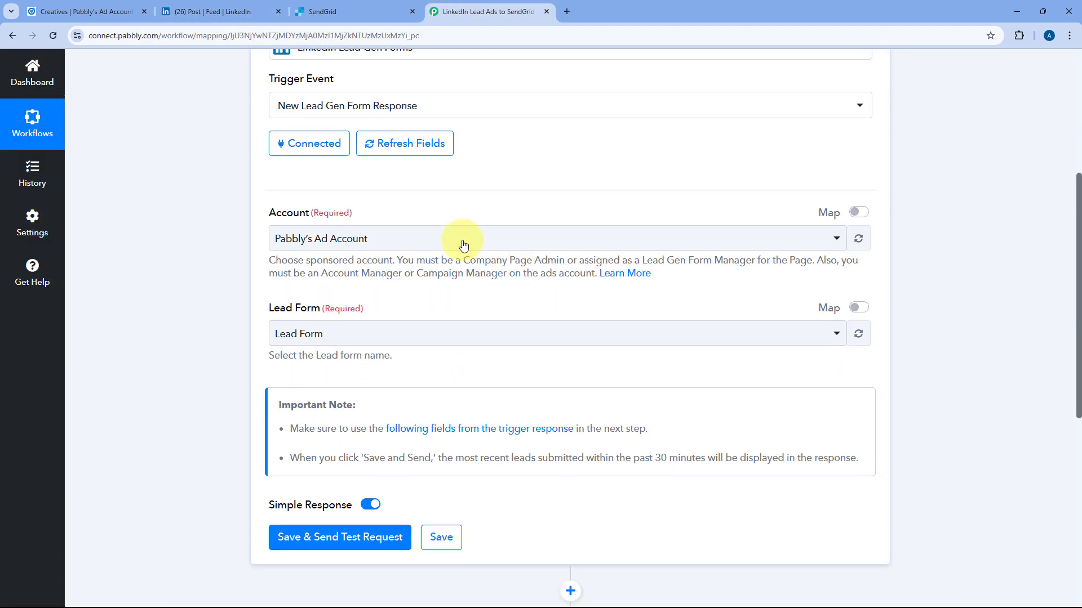
{"action": "scroll", "coordinate": [428, 305], "scroll_direction": "down", "scroll_amount": 2}
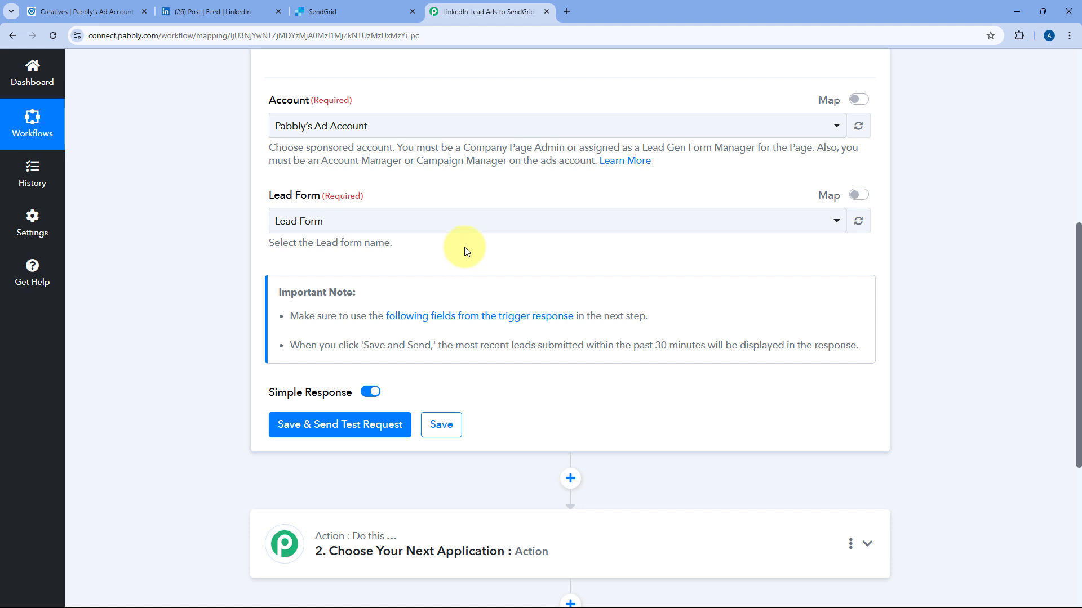
{"action": "left_click", "coordinate": [234, 10]}
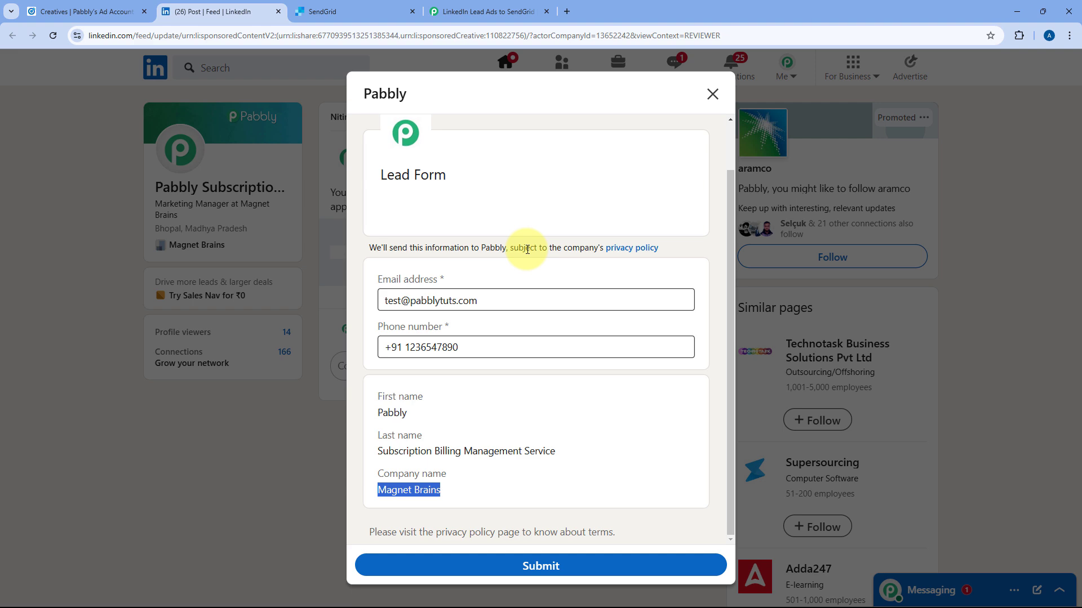
{"action": "left_click", "coordinate": [484, 12]}
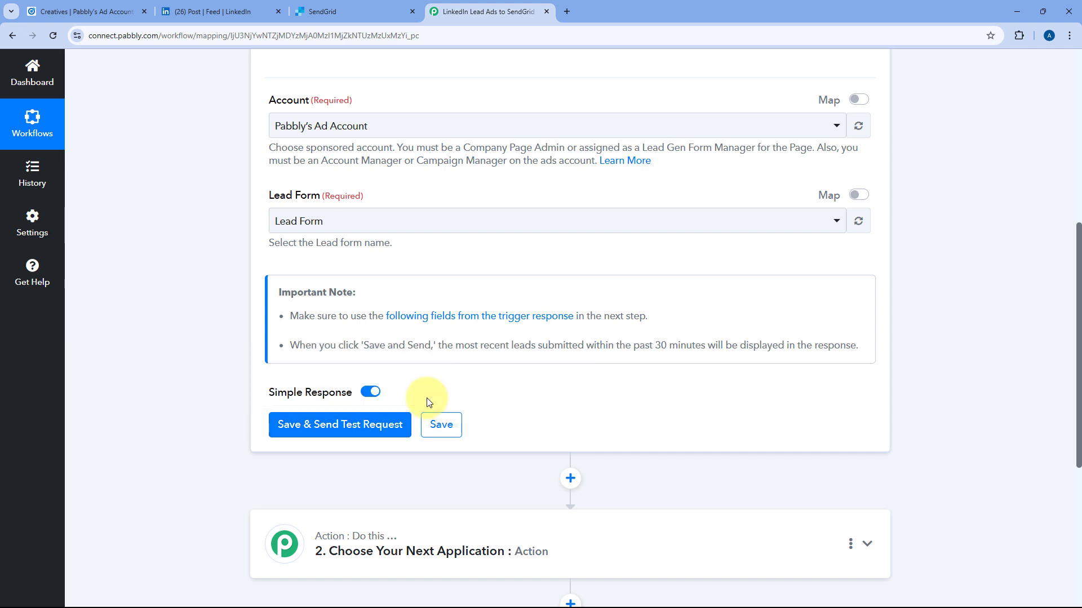
{"action": "left_click", "coordinate": [228, 7]}
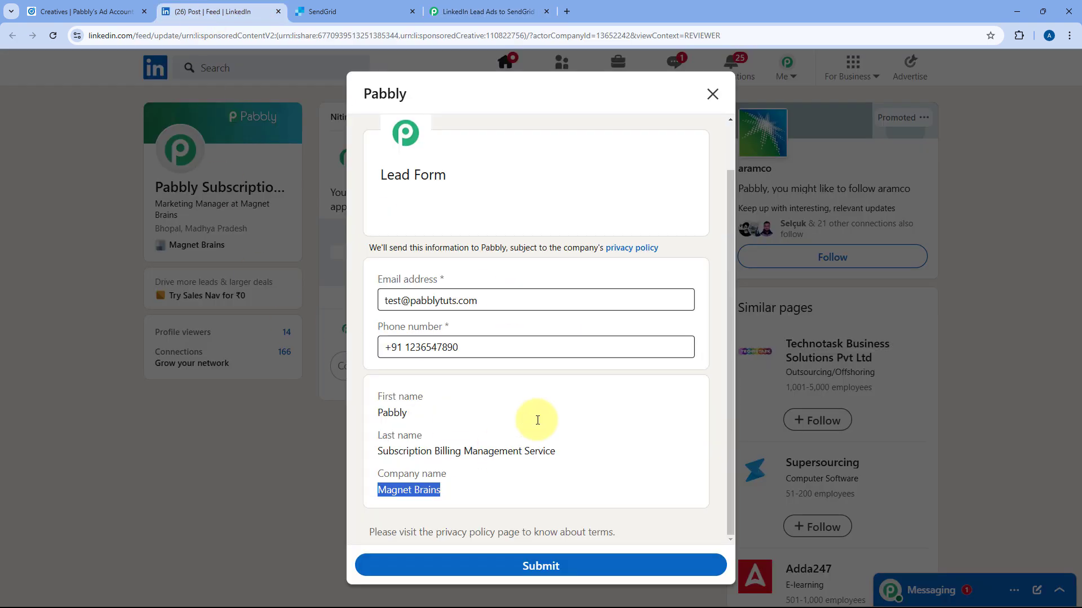
{"action": "left_click", "coordinate": [566, 569]}
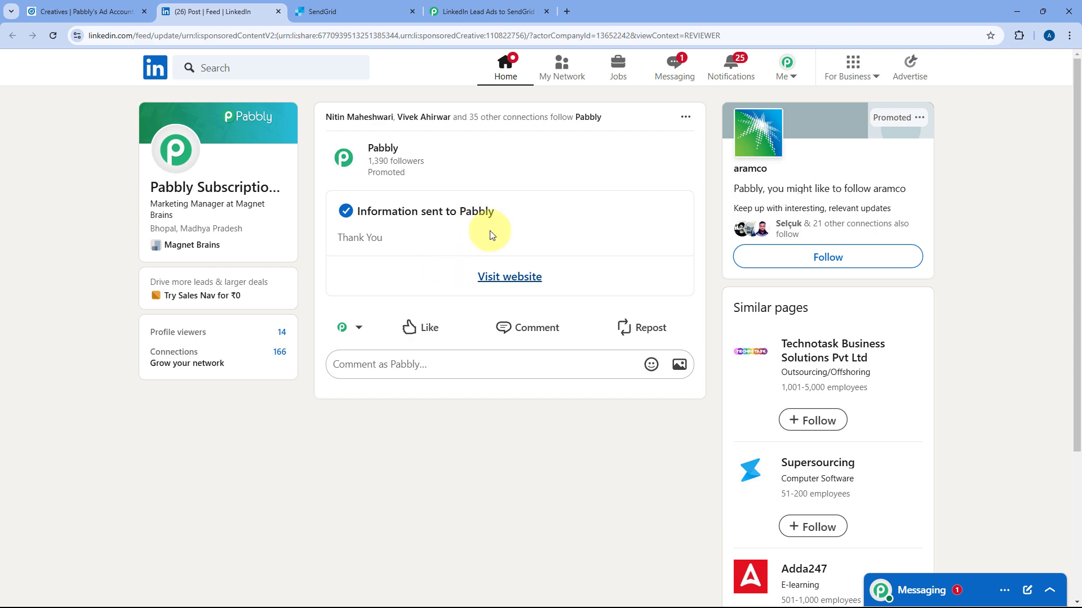
Fetch the newly submitted lead as the LinkedIn trigger's test response.
{"action": "left_click", "coordinate": [491, 10]}
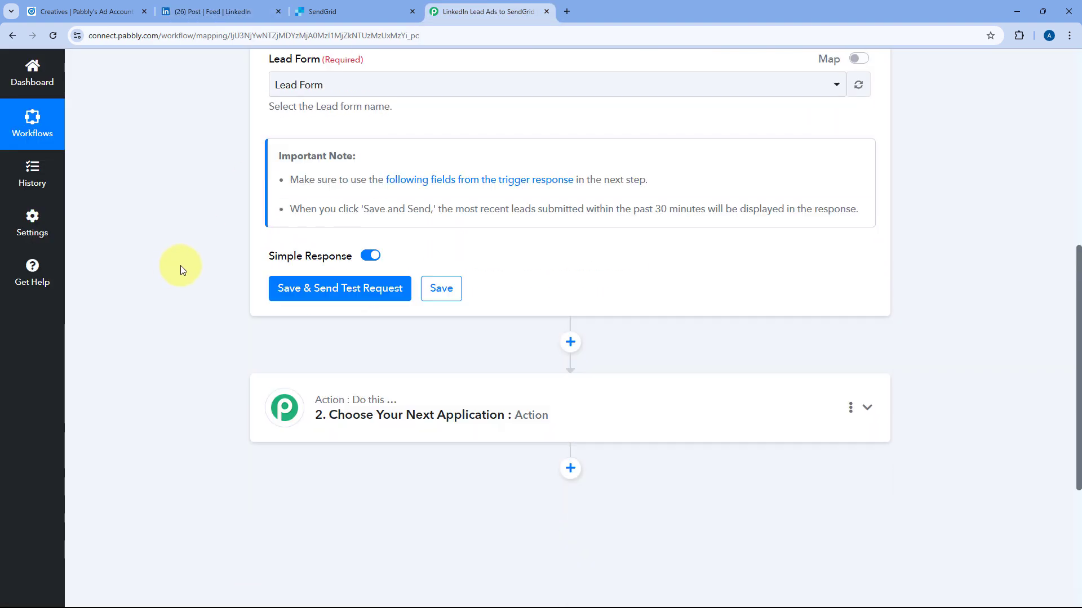
{"action": "scroll", "coordinate": [180, 269], "scroll_direction": "down", "scroll_amount": 1}
{"action": "left_click", "coordinate": [404, 256]}
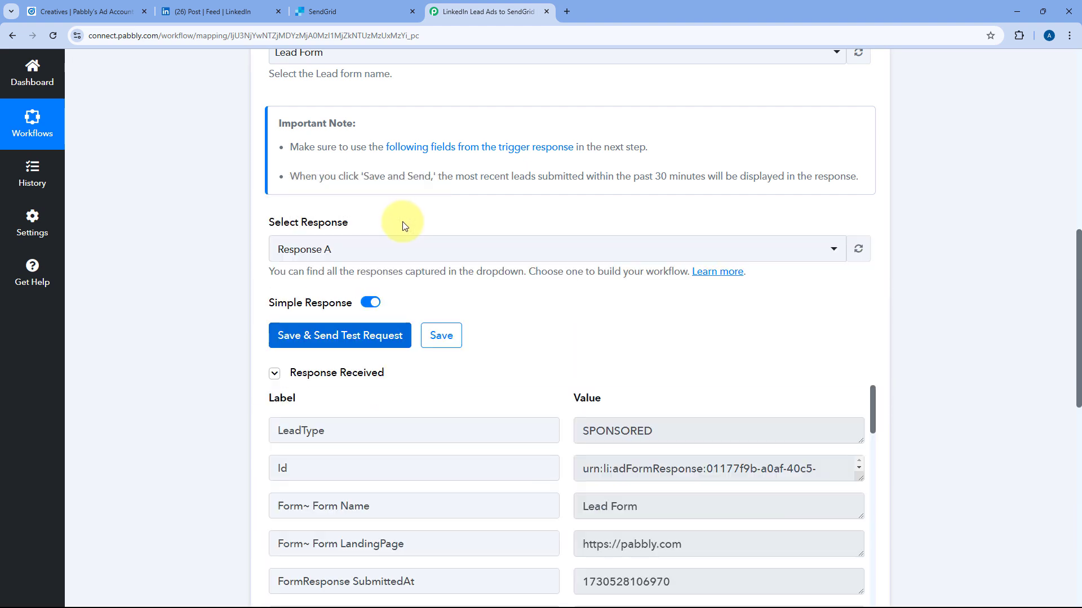
{"action": "scroll", "coordinate": [551, 299], "scroll_direction": "down", "scroll_amount": 2}
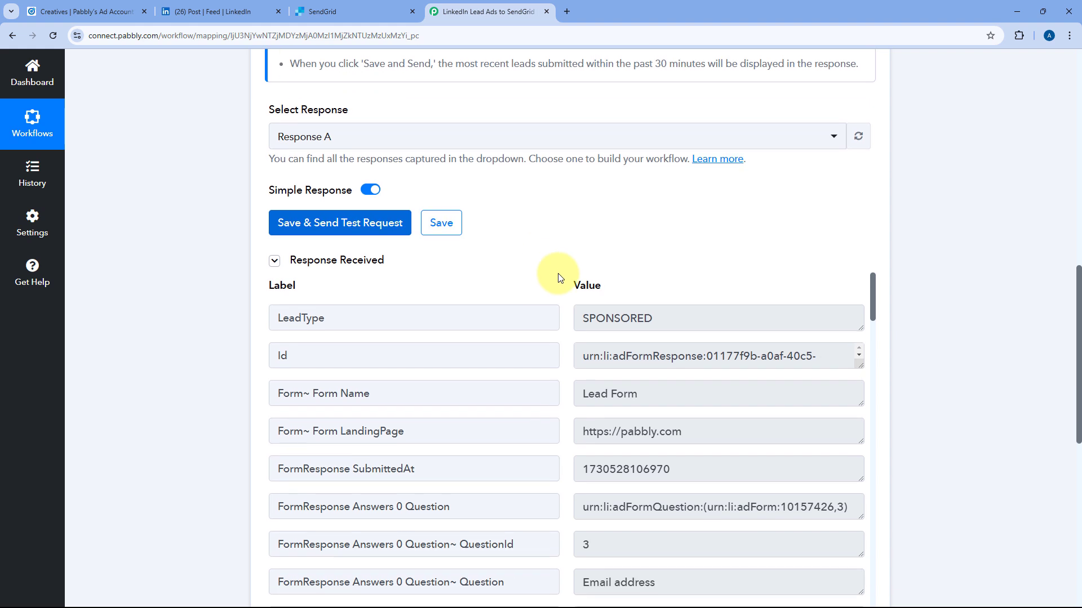
{"action": "scroll", "coordinate": [560, 277], "scroll_direction": "down", "scroll_amount": 1}
{"action": "scroll", "coordinate": [565, 217], "scroll_direction": "down", "scroll_amount": 2}
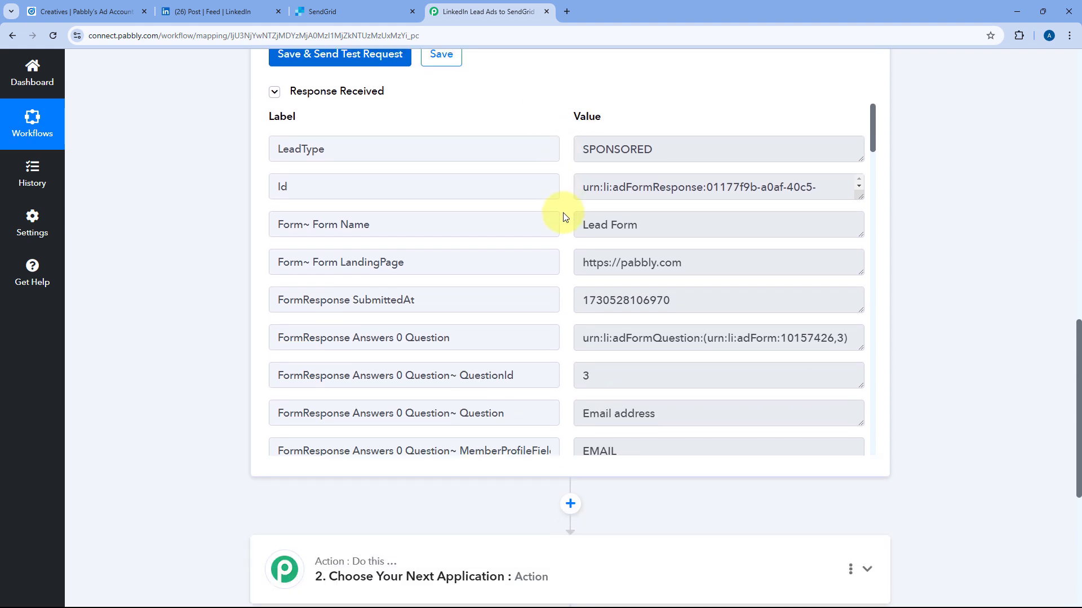
{"action": "scroll", "coordinate": [565, 217], "scroll_direction": "down", "scroll_amount": 5}
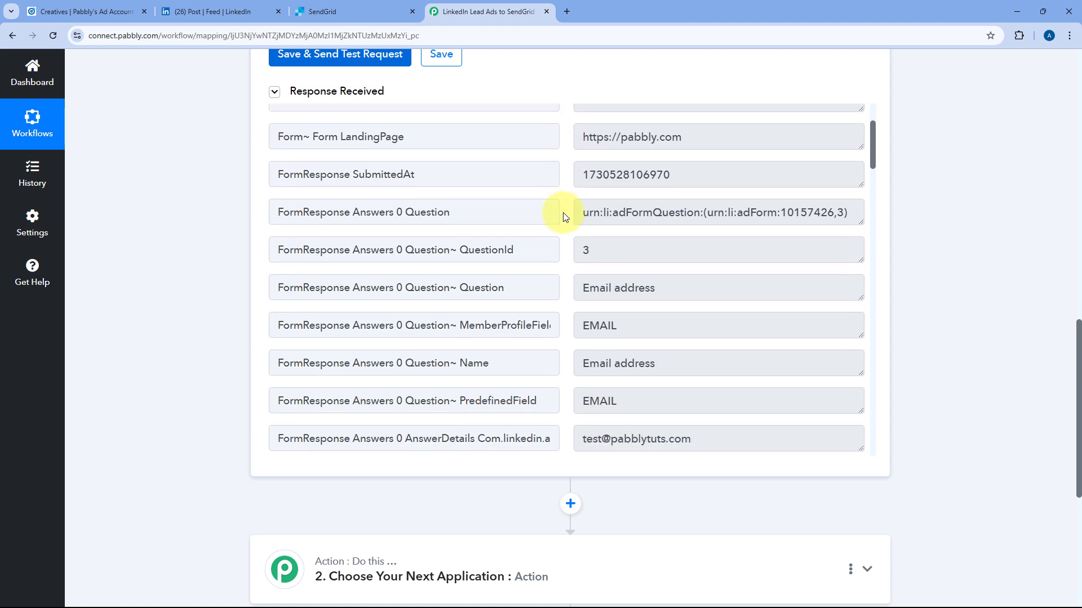
Review the captured email, phone, name, Subscription Billing Management Service and Magnet Brains answers.
{"action": "left_click_drag", "start_coordinate": [710, 288], "coordinate": [563, 285]}
{"action": "left_click", "coordinate": [563, 283]}
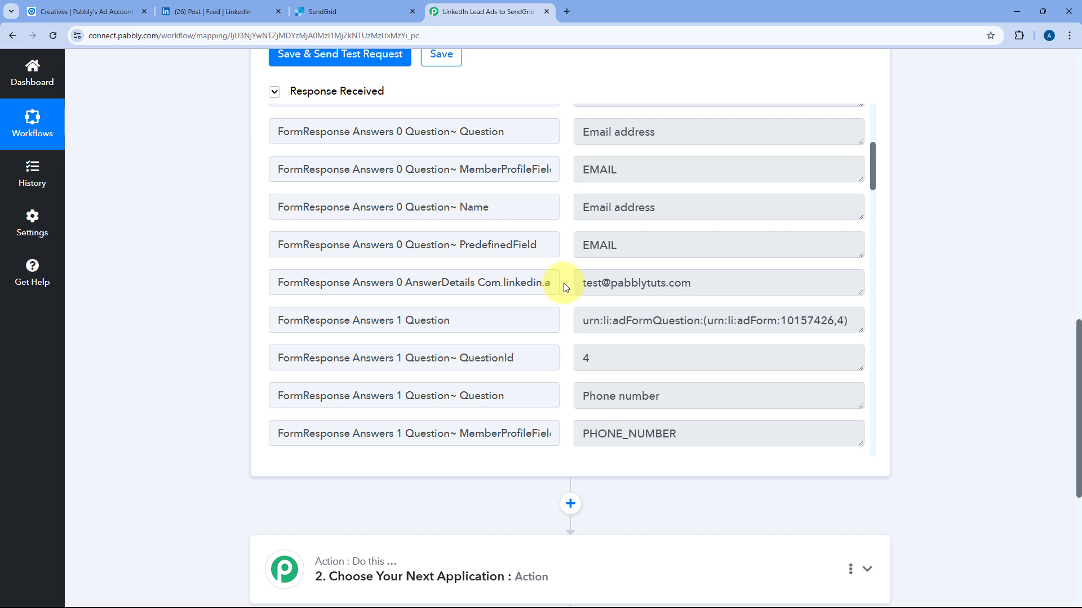
{"action": "left_click_drag", "start_coordinate": [731, 283], "coordinate": [557, 284]}
{"action": "left_click", "coordinate": [563, 282]}
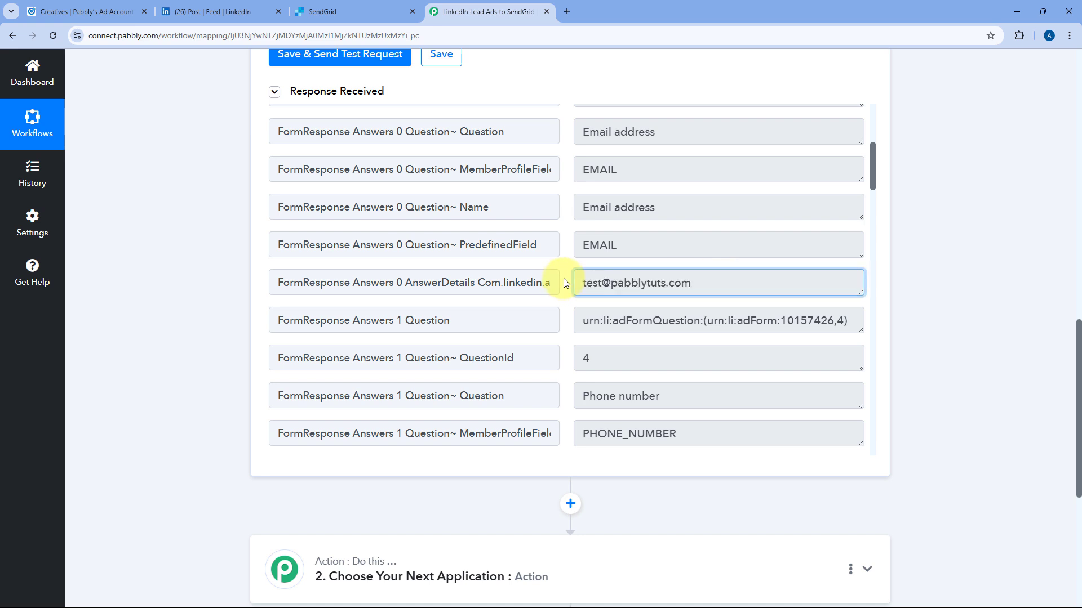
{"action": "scroll", "coordinate": [565, 283], "scroll_direction": "down", "scroll_amount": 1}
{"action": "scroll", "coordinate": [565, 283], "scroll_direction": "down", "scroll_amount": 4}
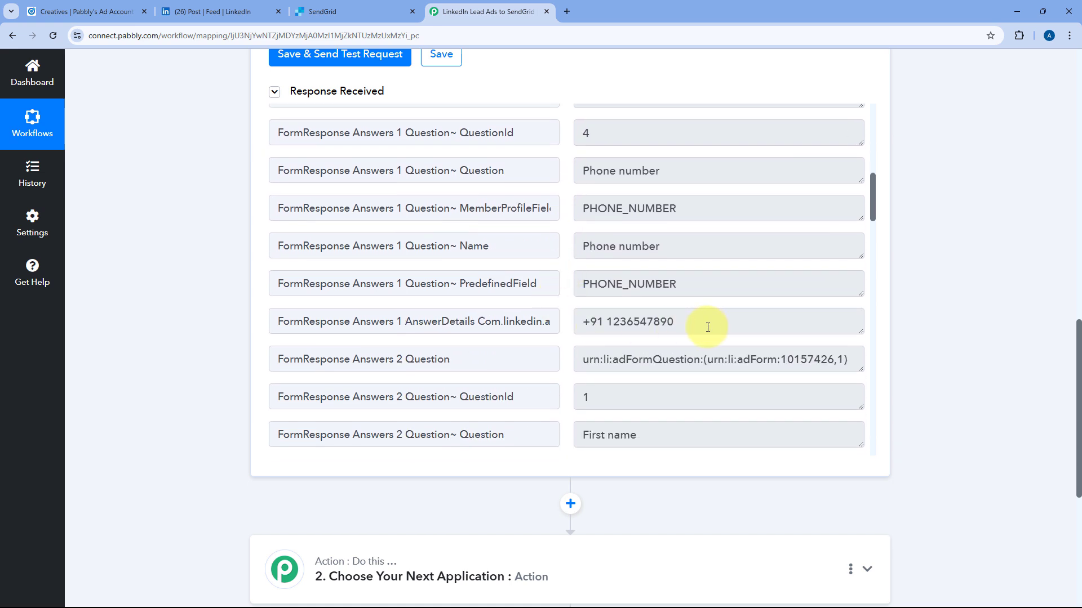
{"action": "left_click_drag", "start_coordinate": [700, 321], "coordinate": [576, 321]}
{"action": "left_click", "coordinate": [564, 316]}
{"action": "scroll", "coordinate": [563, 317], "scroll_direction": "down", "scroll_amount": 4}
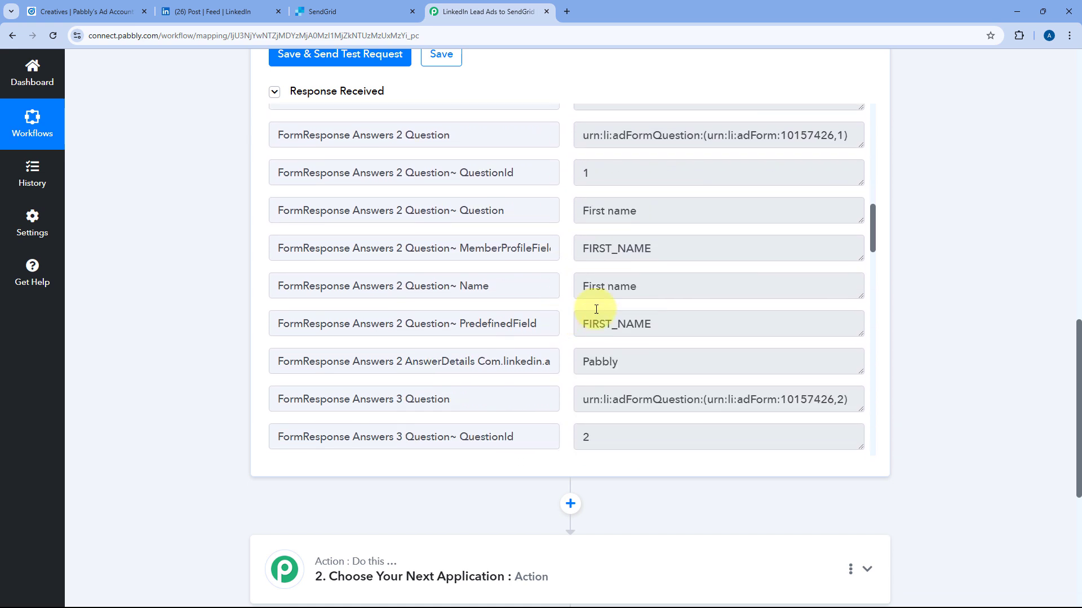
{"action": "left_click_drag", "start_coordinate": [648, 361], "coordinate": [830, 343]}
{"action": "scroll", "coordinate": [565, 329], "scroll_direction": "down", "scroll_amount": 5}
{"action": "left_click", "coordinate": [583, 343]}
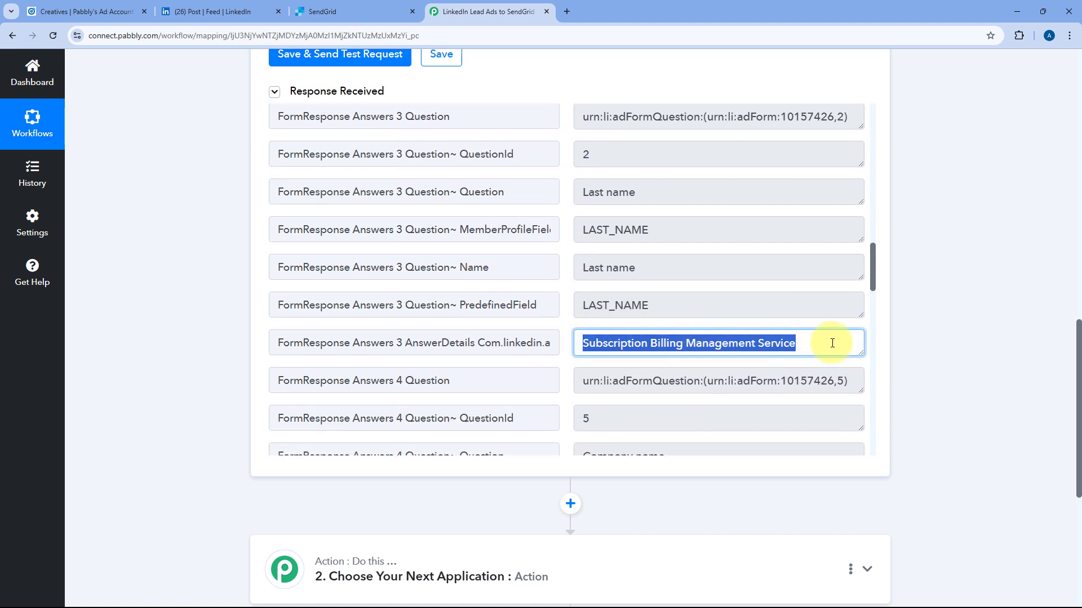
{"action": "left_click", "coordinate": [556, 326]}
{"action": "scroll", "coordinate": [556, 327], "scroll_direction": "down", "scroll_amount": 4}
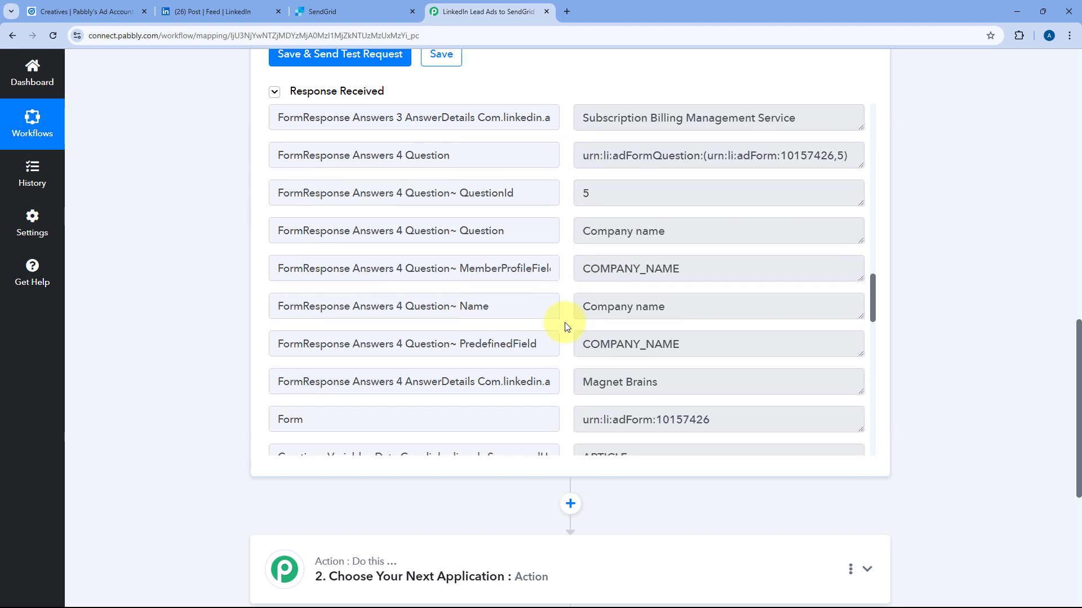
{"action": "left_click_drag", "start_coordinate": [676, 382], "coordinate": [556, 351]}
{"action": "left_click", "coordinate": [562, 350]}
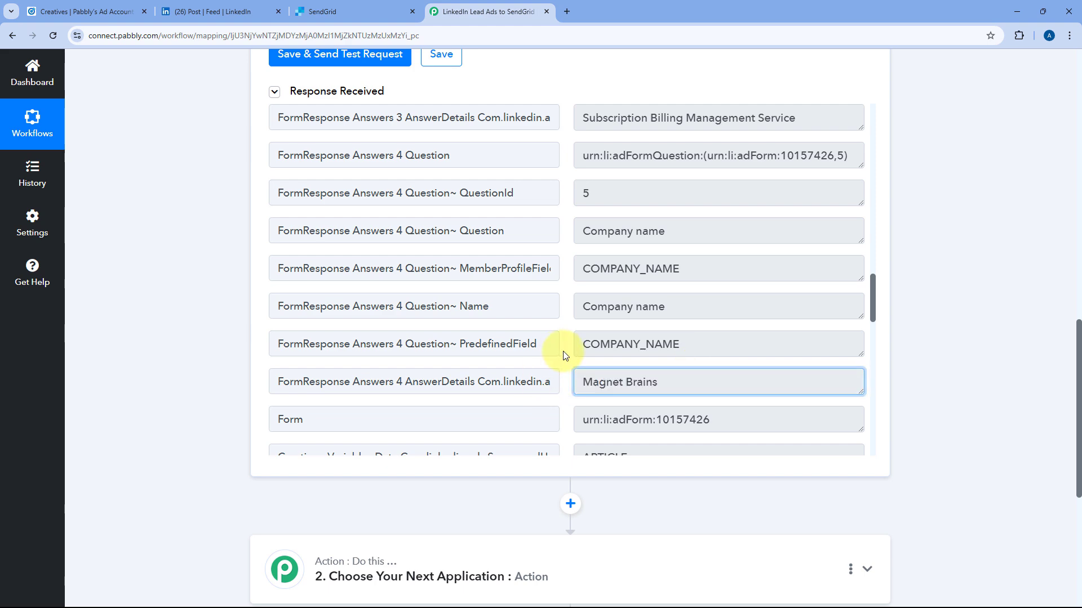
{"action": "scroll", "coordinate": [563, 350], "scroll_direction": "up", "scroll_amount": 3}
{"action": "scroll", "coordinate": [563, 350], "scroll_direction": "up", "scroll_amount": 15}
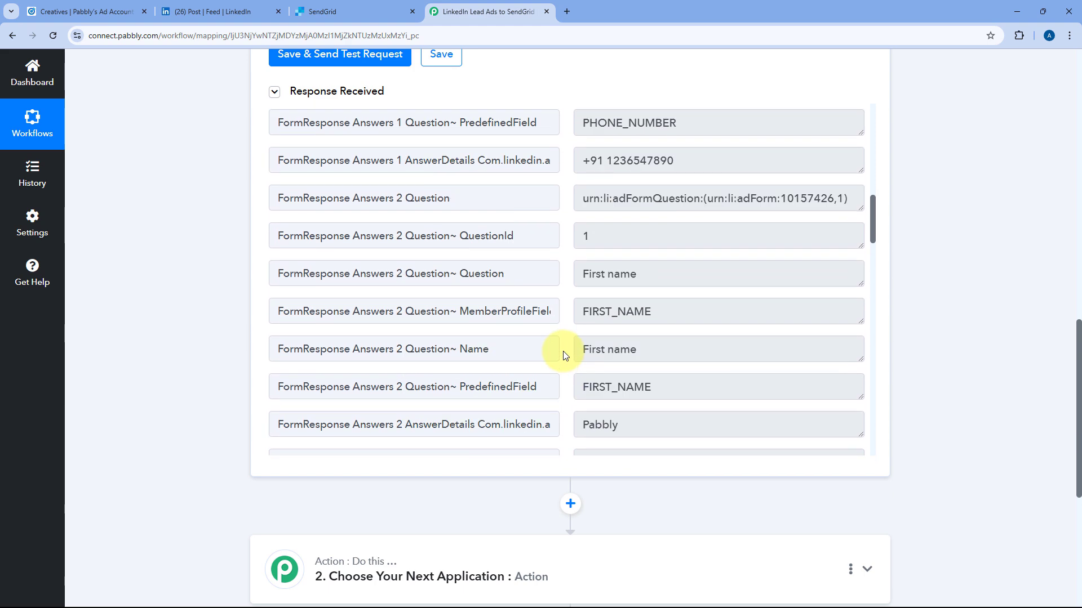
{"action": "scroll", "coordinate": [564, 353], "scroll_direction": "up", "scroll_amount": 4}
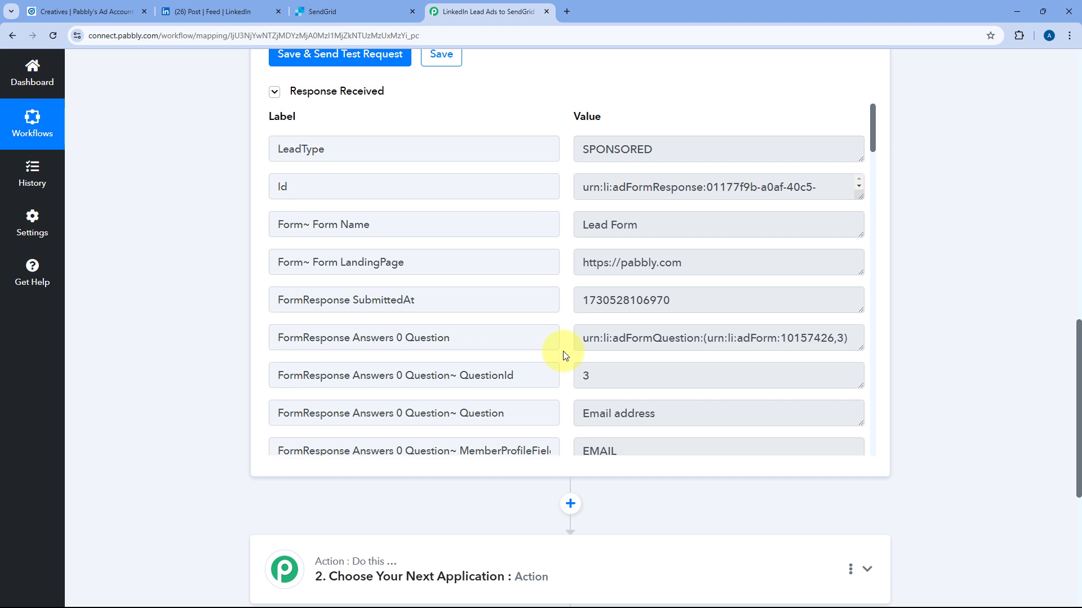
{"action": "scroll", "coordinate": [560, 304], "scroll_direction": "up", "scroll_amount": 3}
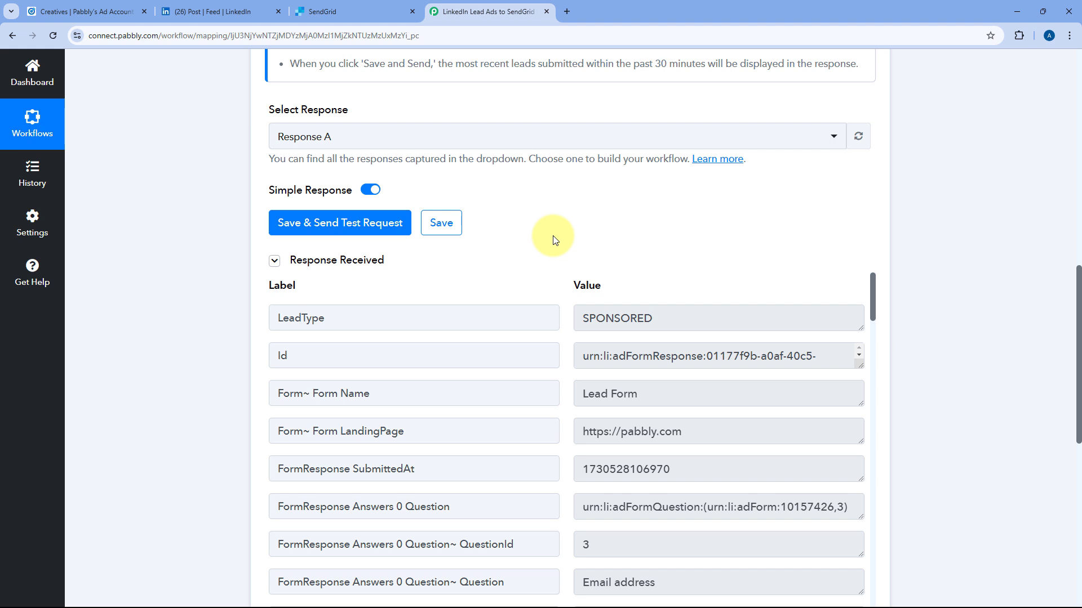
{"action": "scroll", "coordinate": [553, 239], "scroll_direction": "down", "scroll_amount": 2}
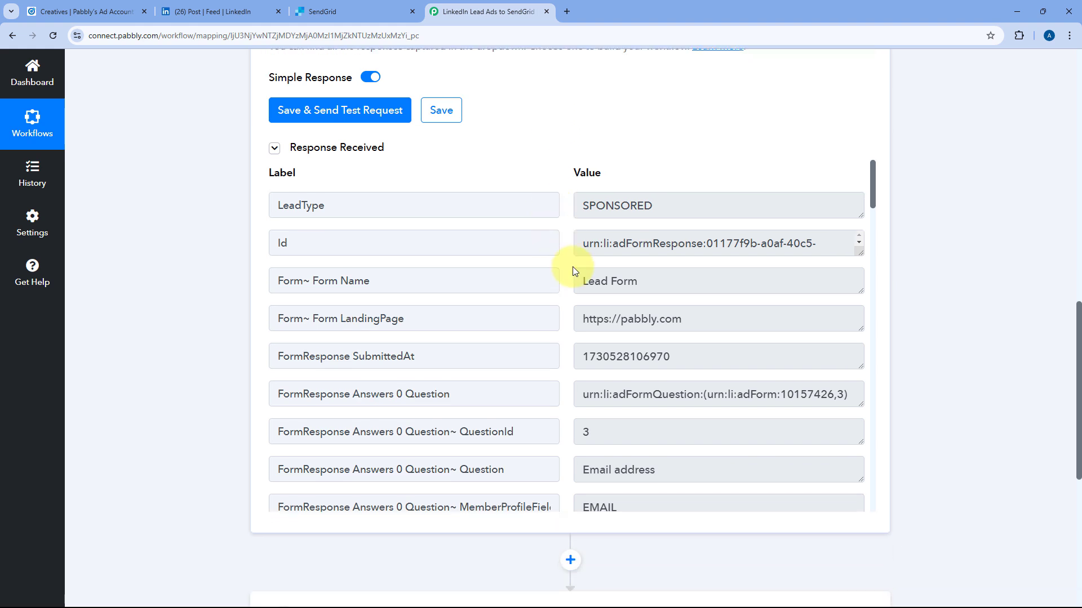
{"action": "scroll", "coordinate": [572, 266], "scroll_direction": "down", "scroll_amount": 3}
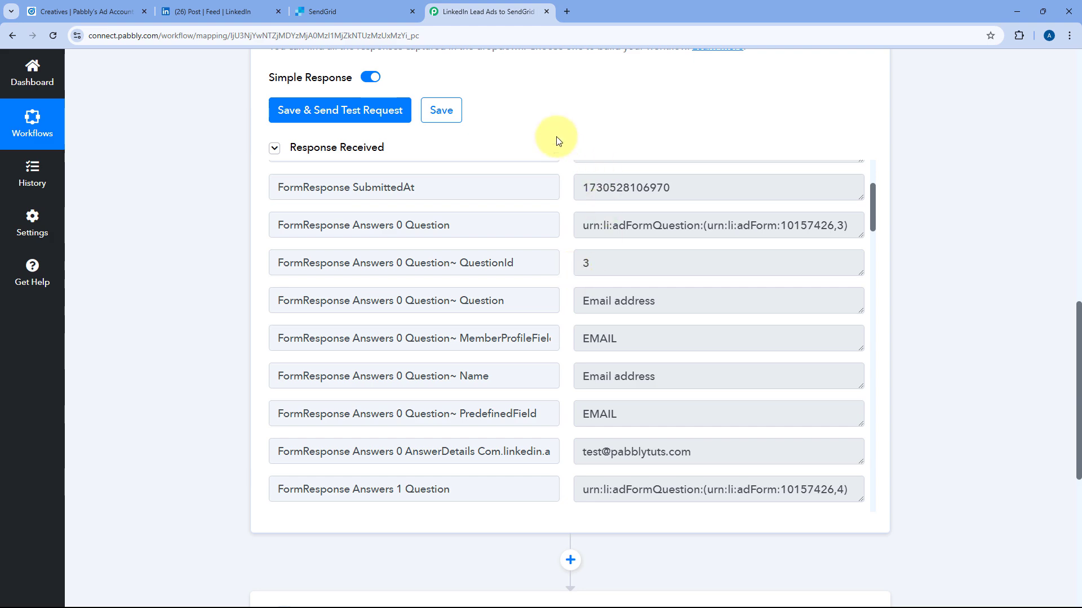
{"action": "scroll", "coordinate": [205, 236], "scroll_direction": "down", "scroll_amount": 5}
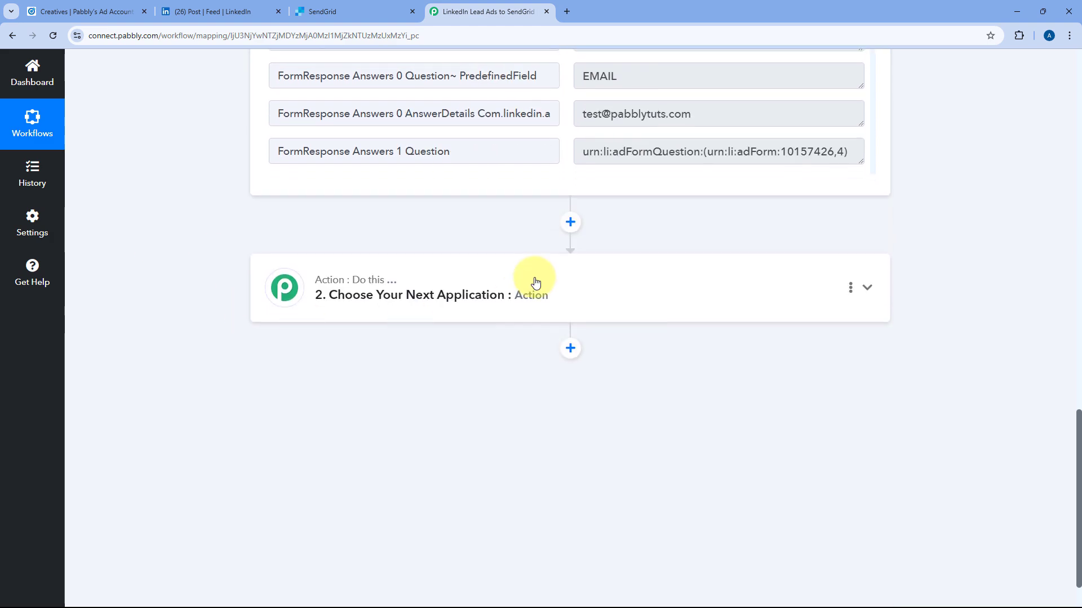
Choose SendGrid as the action app and list its available action events.
{"action": "left_click", "coordinate": [531, 283]}
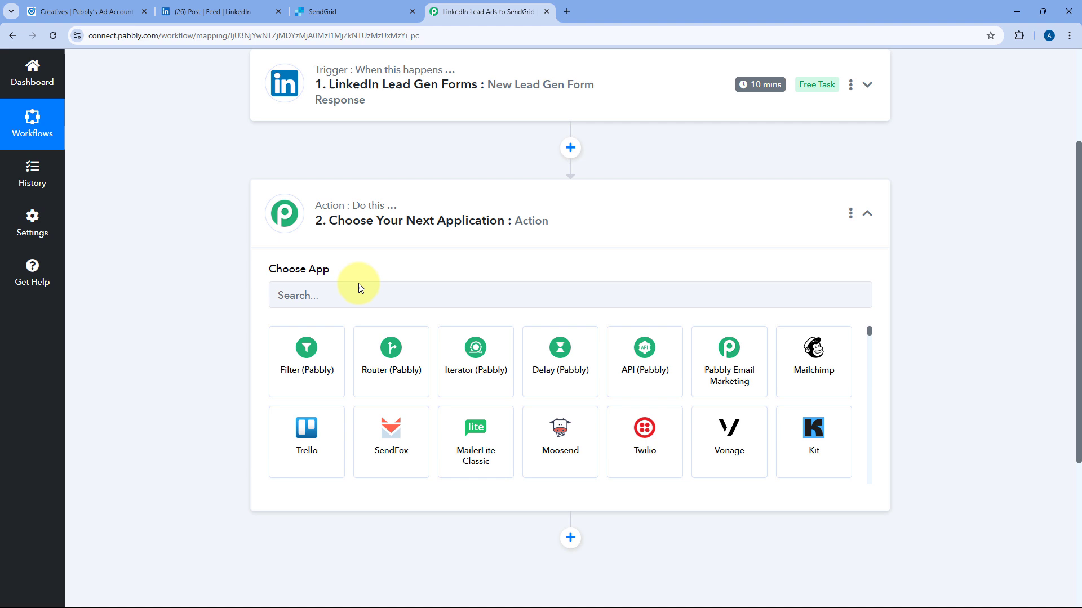
{"action": "left_click", "coordinate": [355, 292]}
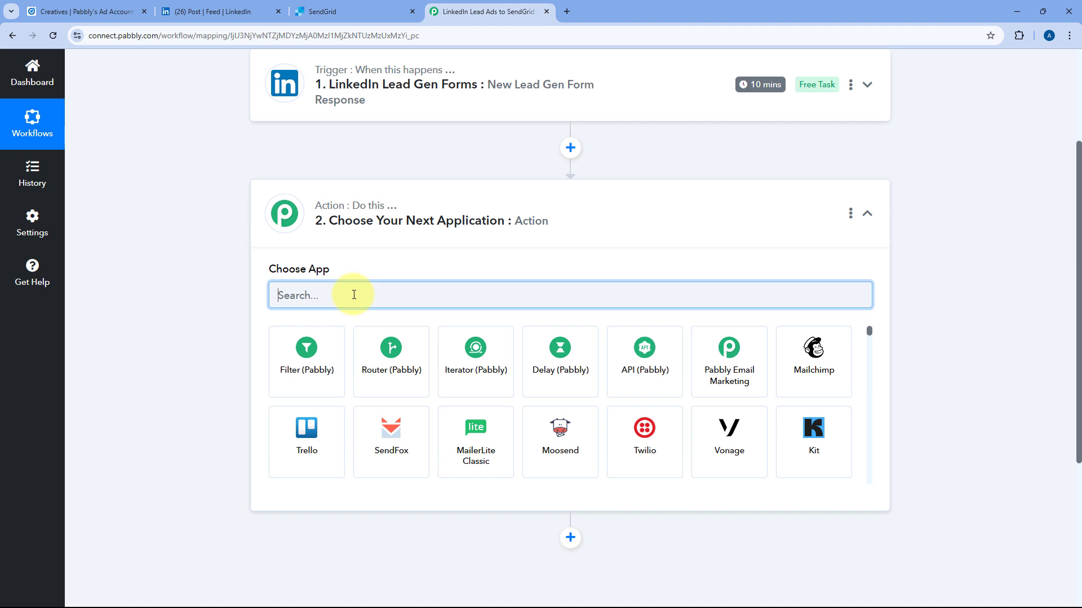
{"action": "type", "text": "Send"}
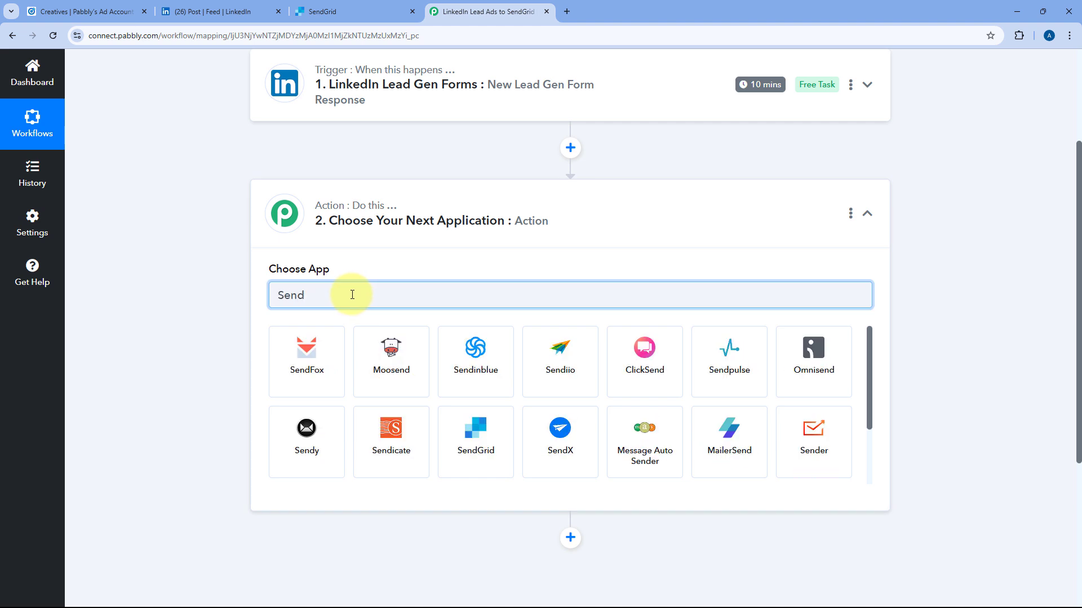
{"action": "type", "text": "G"}
{"action": "left_click", "coordinate": [329, 347]}
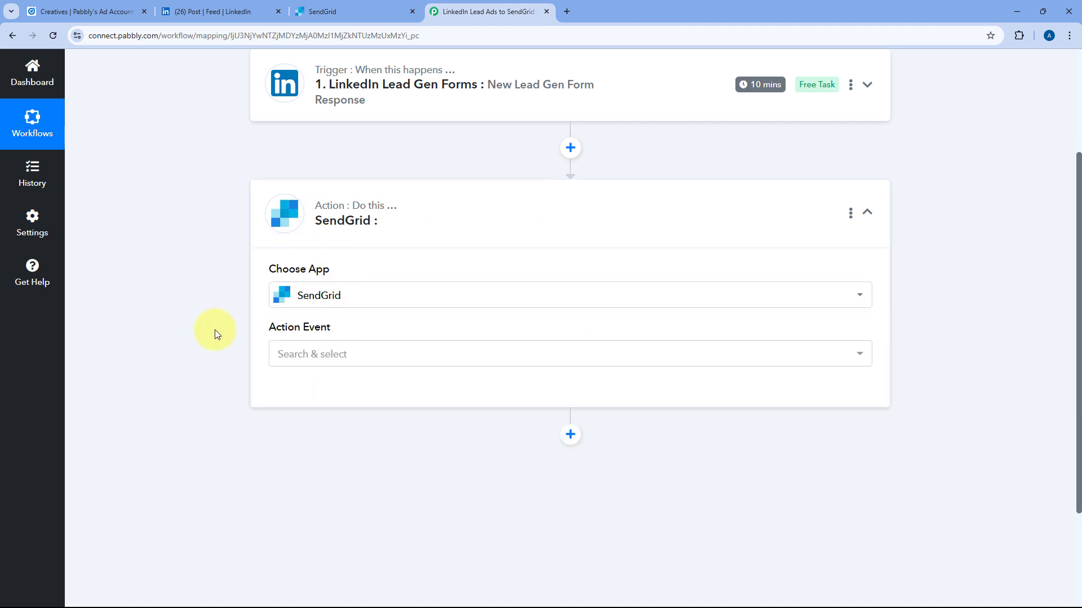
{"action": "scroll", "coordinate": [405, 250], "scroll_direction": "down", "scroll_amount": 3}
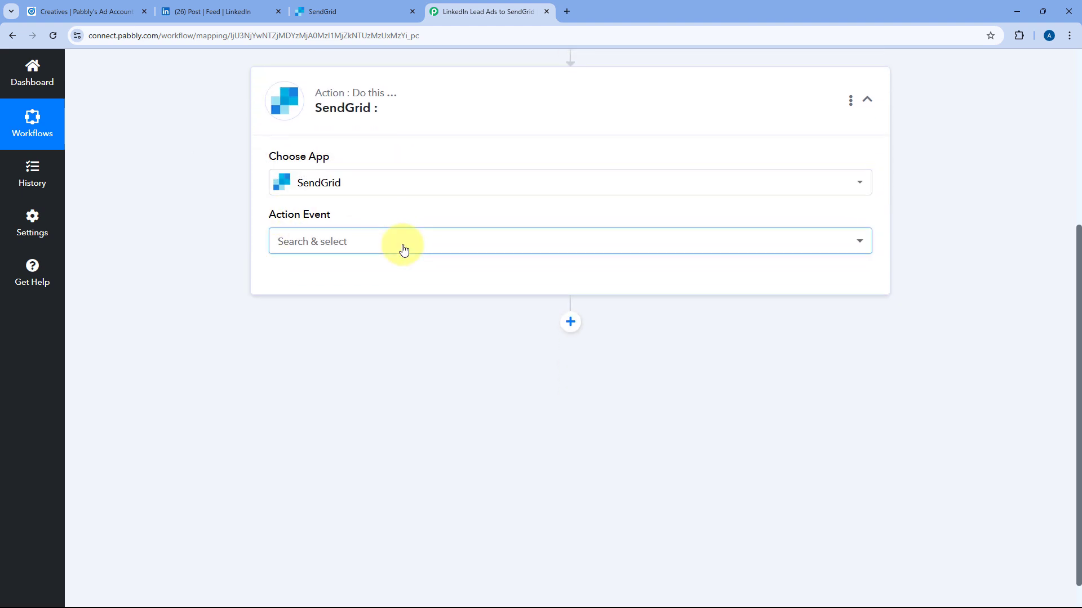
{"action": "left_click", "coordinate": [403, 249]}
{"action": "scroll", "coordinate": [252, 253], "scroll_direction": "down", "scroll_amount": 1}
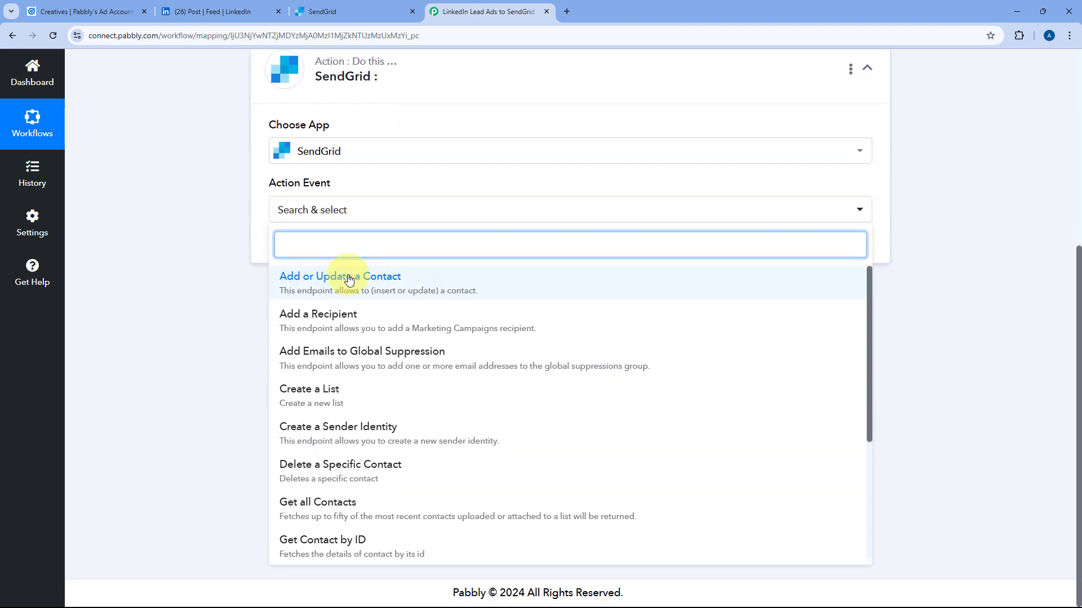
Set the action event to Add or Update a Contact and begin a new SendGrid connection.
{"action": "left_click", "coordinate": [389, 279]}
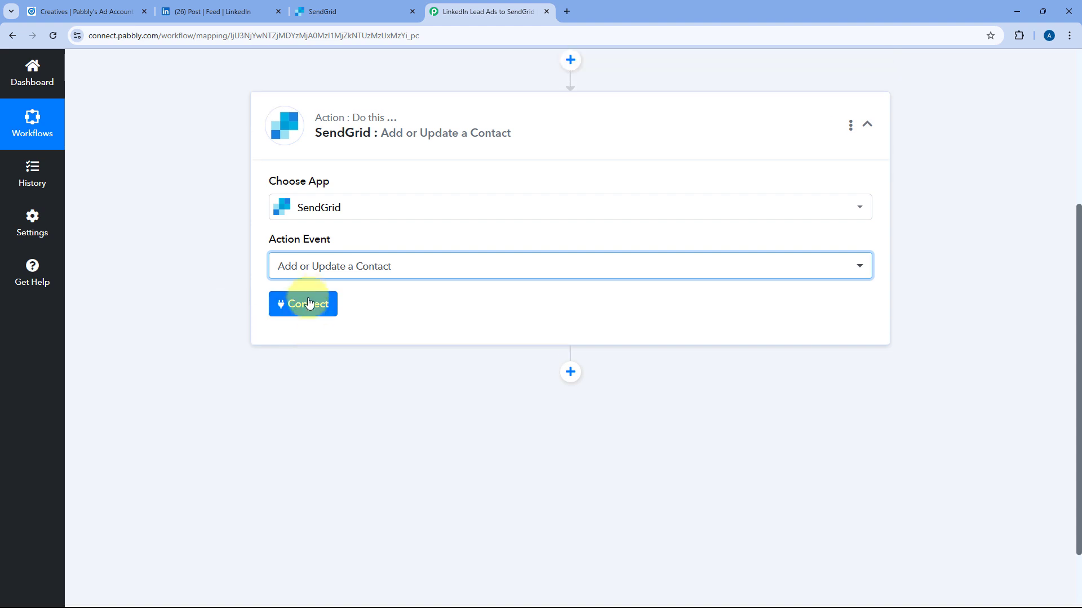
{"action": "left_click", "coordinate": [305, 307]}
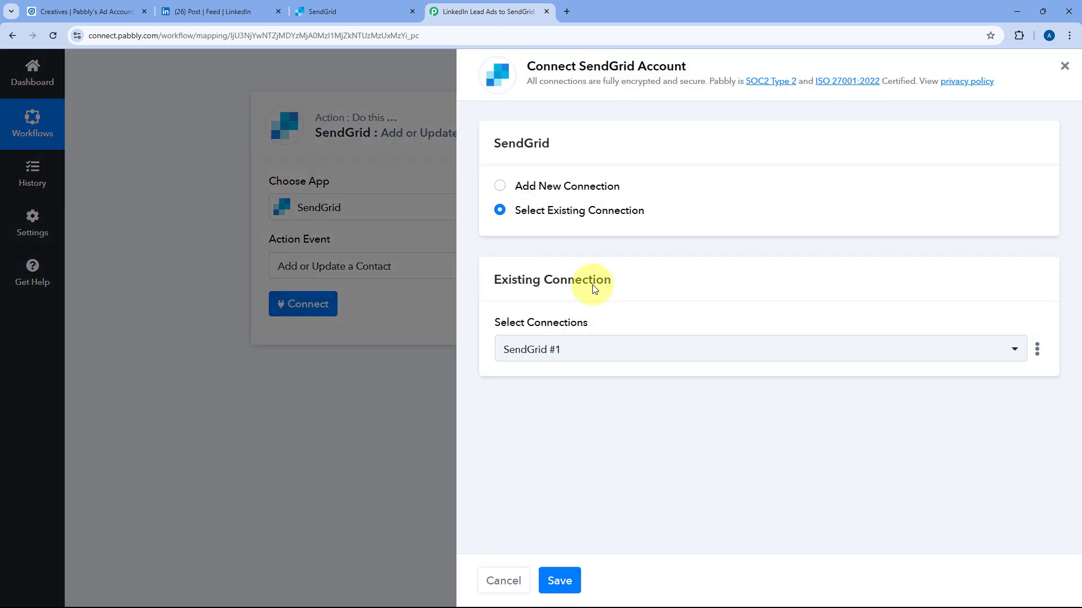
{"action": "left_click", "coordinate": [500, 185]}
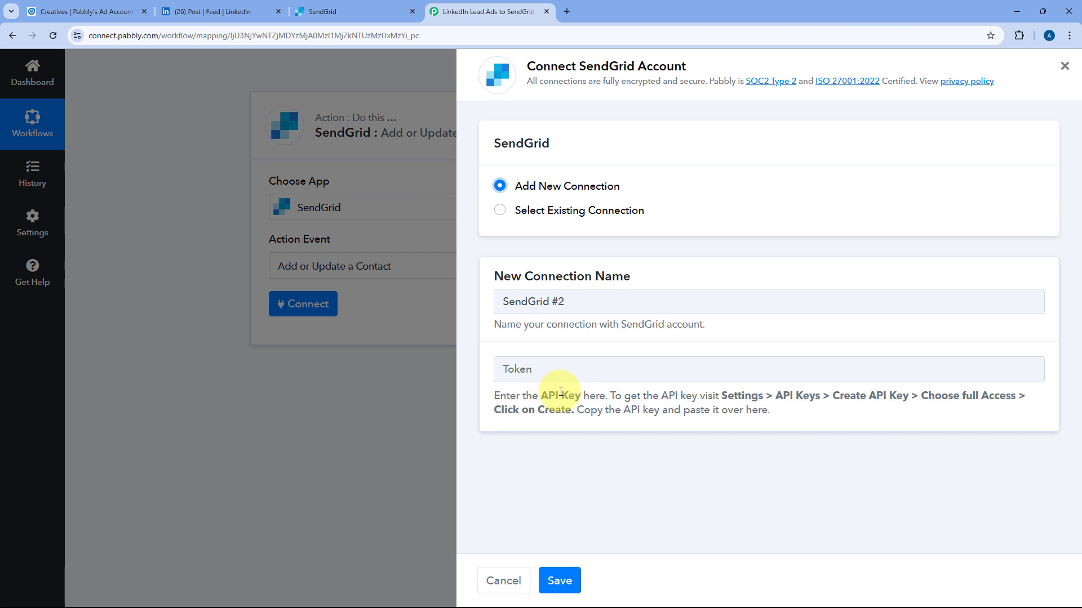
{"action": "left_click", "coordinate": [338, 10]}
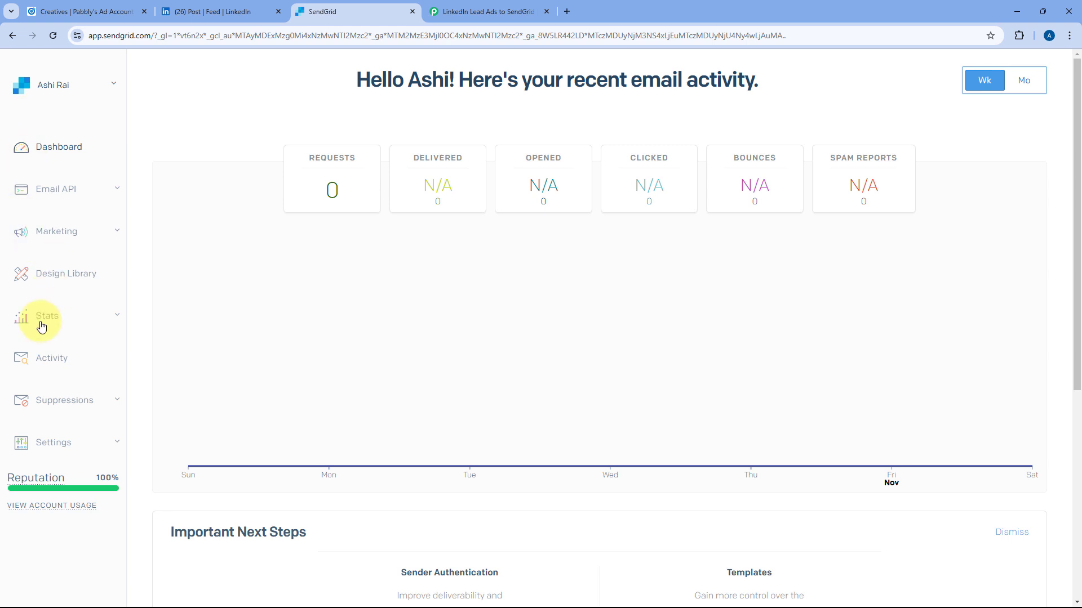
Go to SendGrid's API Keys page under Settings and dismiss the setup banner.
{"action": "left_click", "coordinate": [118, 445]}
{"action": "scroll", "coordinate": [92, 444], "scroll_direction": "down", "scroll_amount": 1}
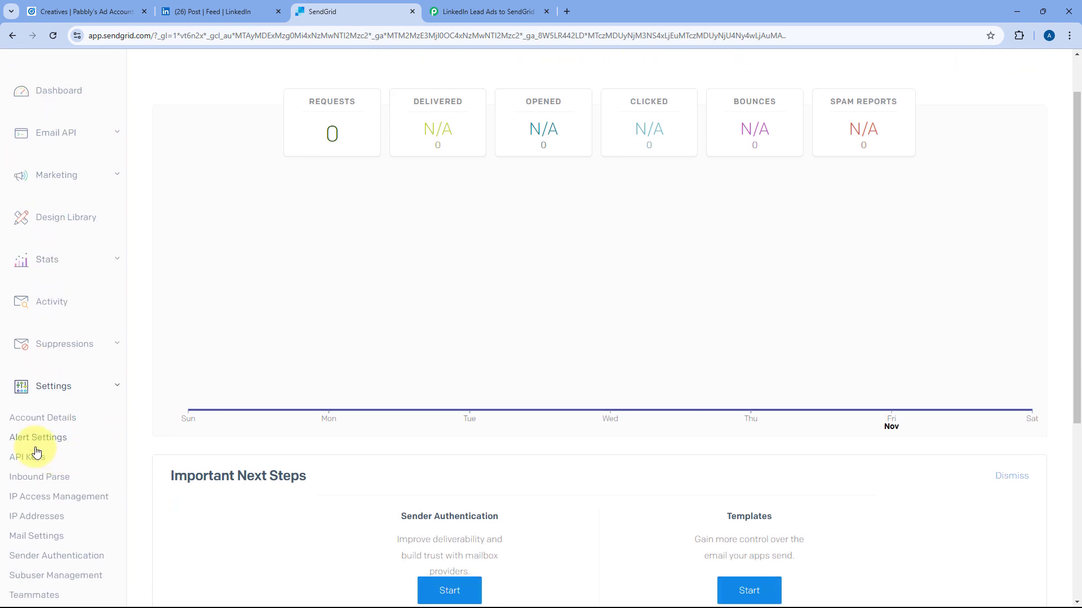
{"action": "left_click", "coordinate": [31, 456]}
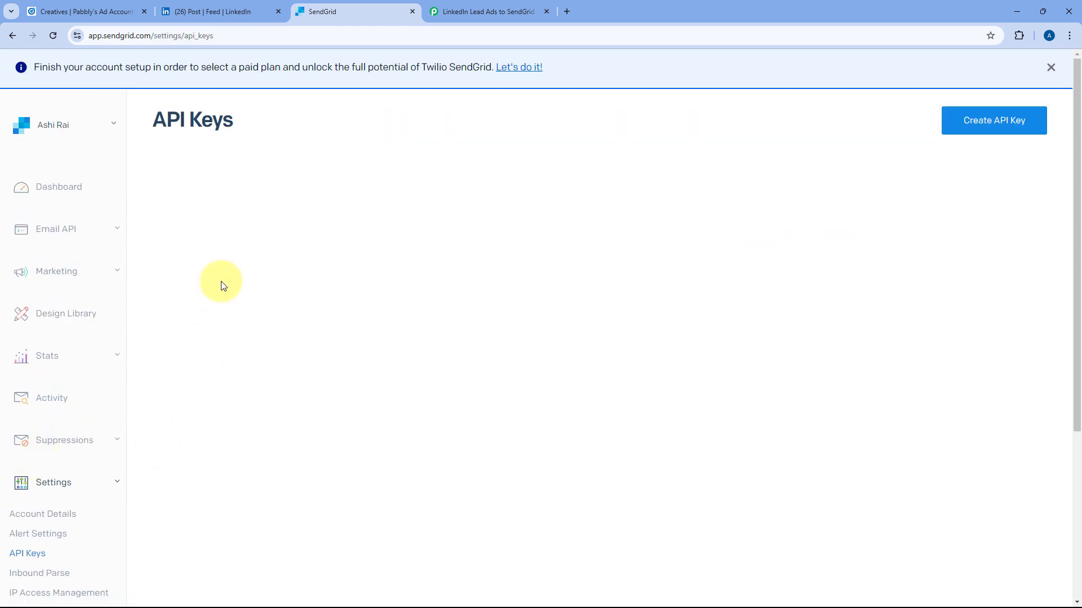
{"action": "left_click", "coordinate": [1050, 68]}
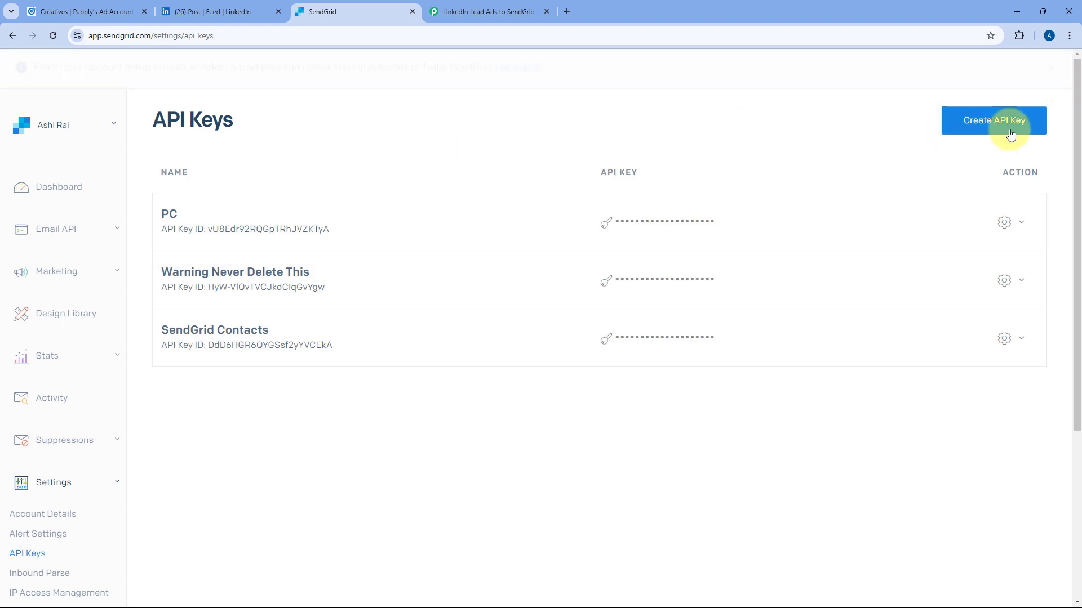
Create a full-access API key named 'Pabbly Connect' and copy the generated key.
{"action": "left_click", "coordinate": [995, 83]}
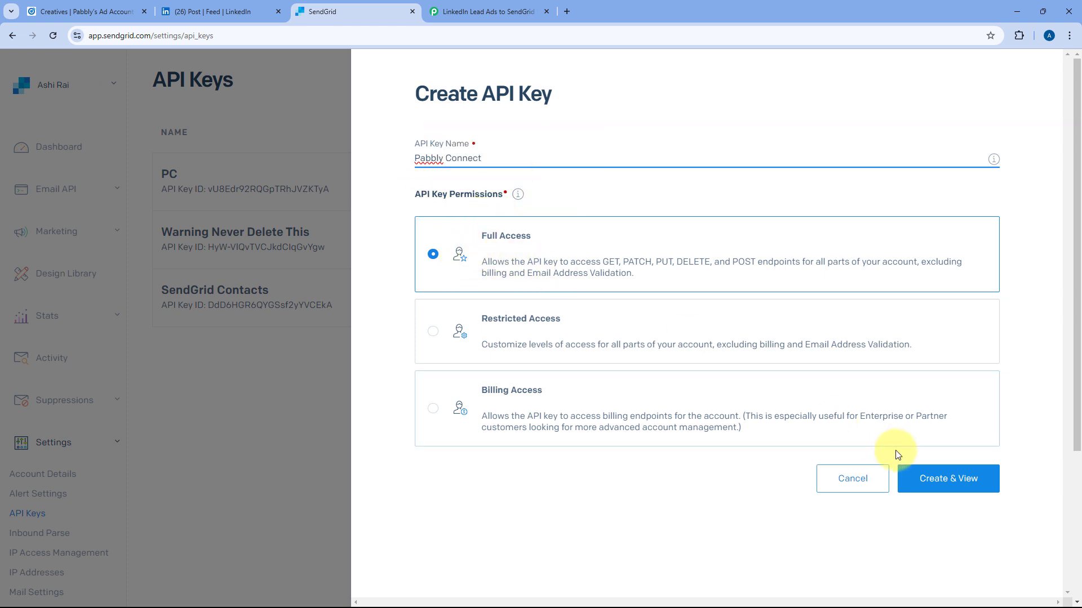
{"action": "left_click", "coordinate": [951, 483]}
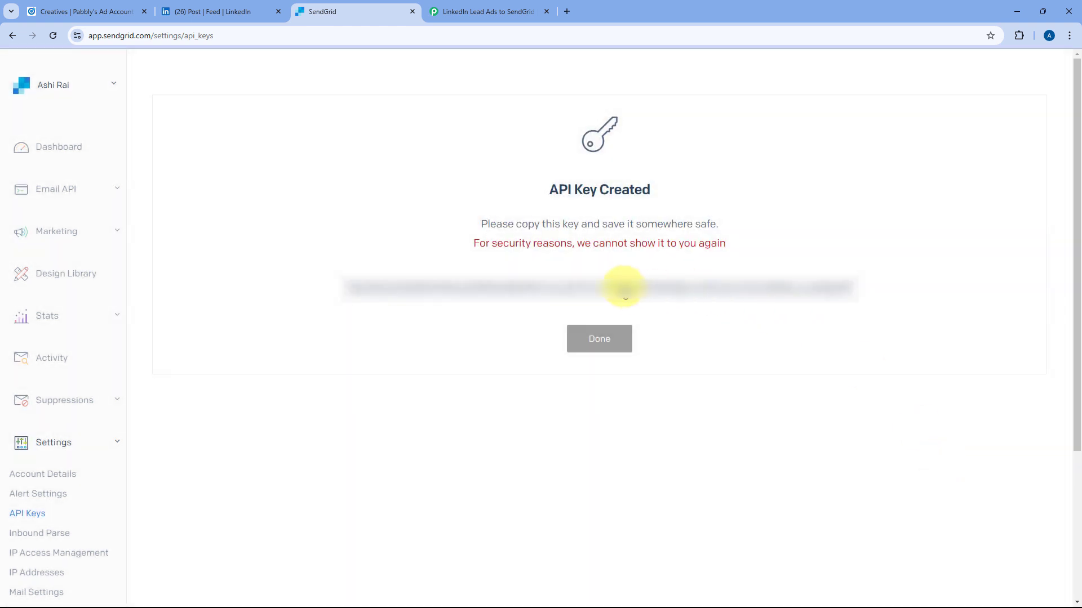
{"action": "left_click", "coordinate": [624, 288]}
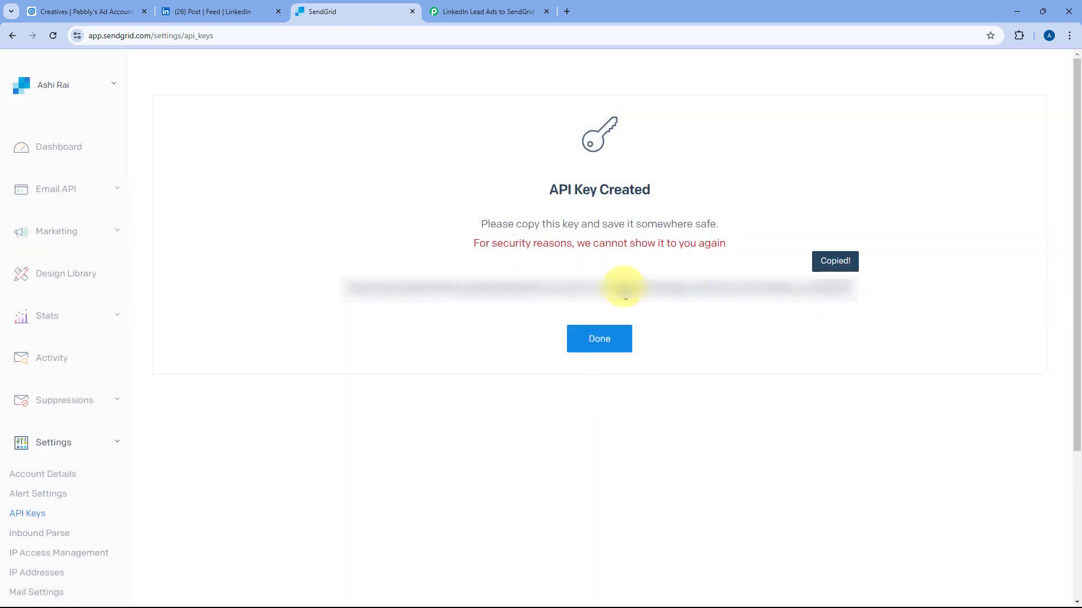
Paste the copied SendGrid API key into the Token field and save the connection.
{"action": "left_click", "coordinate": [503, 6]}
{"action": "right_click", "coordinate": [521, 374]}
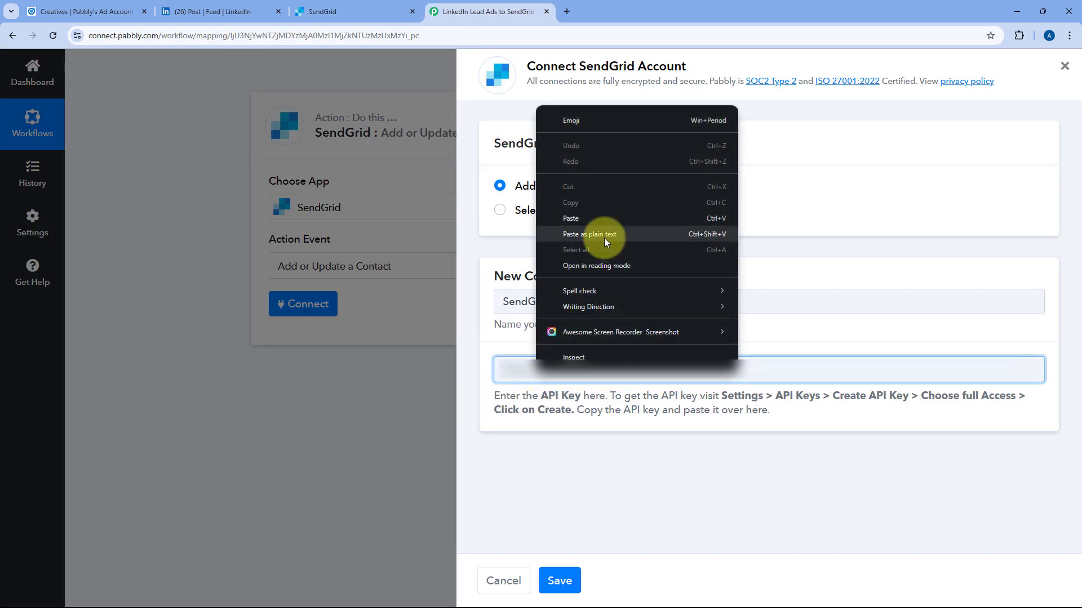
{"action": "left_click", "coordinate": [576, 232]}
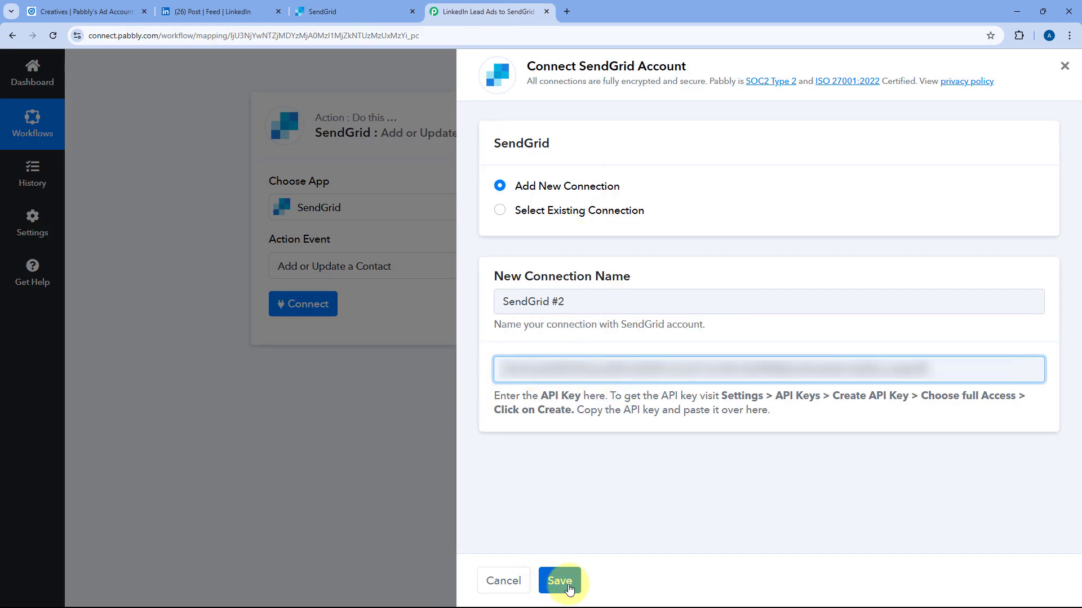
{"action": "left_click", "coordinate": [569, 585]}
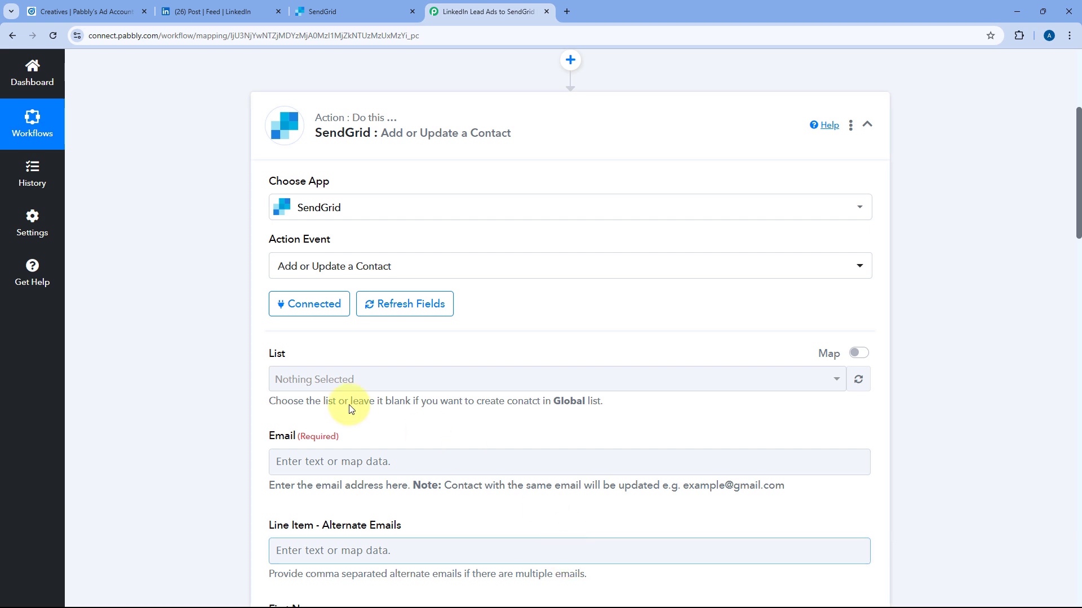
Show the available SendGrid contact lists in the List dropdown.
{"action": "scroll", "coordinate": [228, 351], "scroll_direction": "down", "scroll_amount": 2}
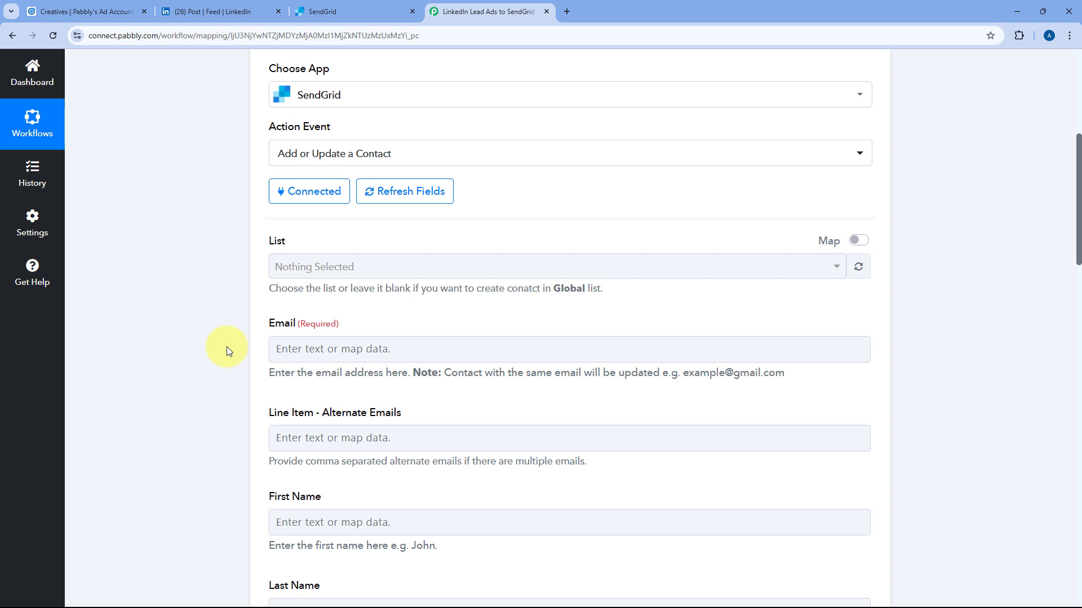
{"action": "left_click", "coordinate": [504, 265]}
{"action": "scroll", "coordinate": [314, 265], "scroll_direction": "down", "scroll_amount": 1}
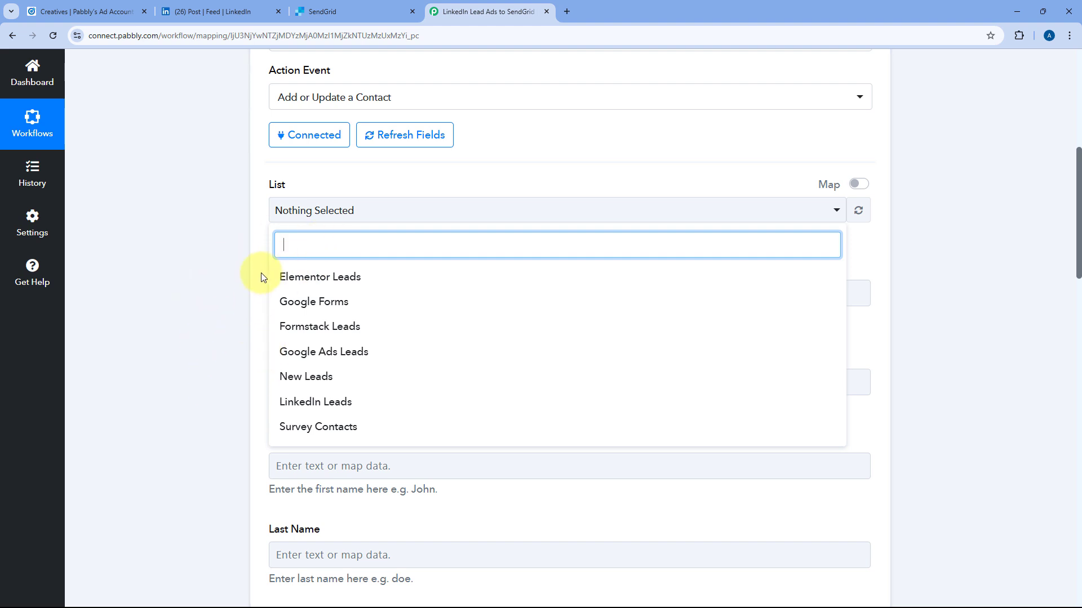
View the empty LinkedIn Leads list under Marketing > Contacts and close the setup banner.
{"action": "left_click", "coordinate": [345, 7]}
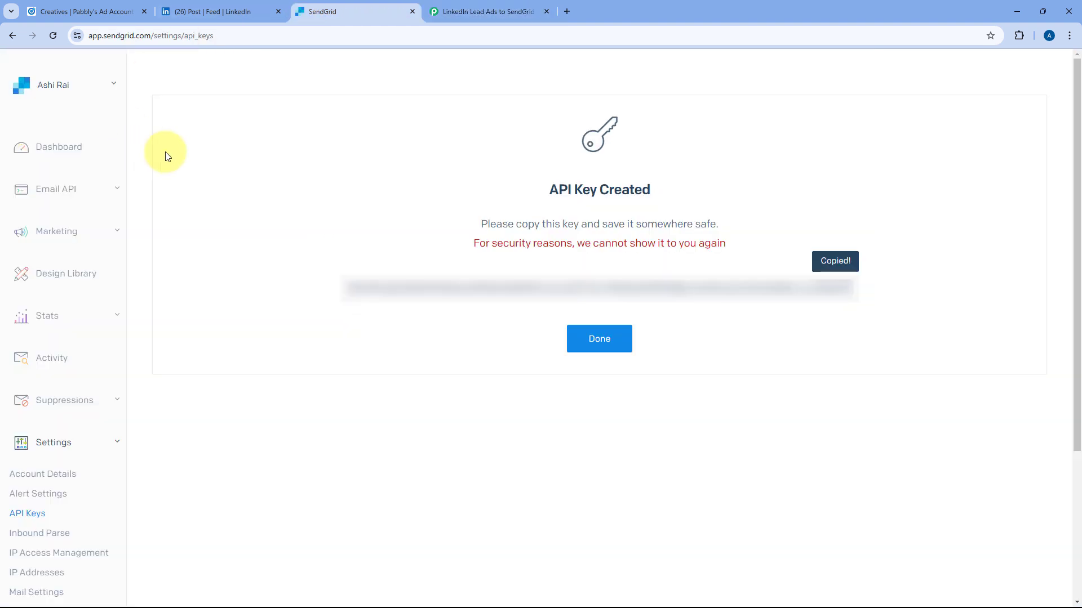
{"action": "left_click", "coordinate": [26, 309]}
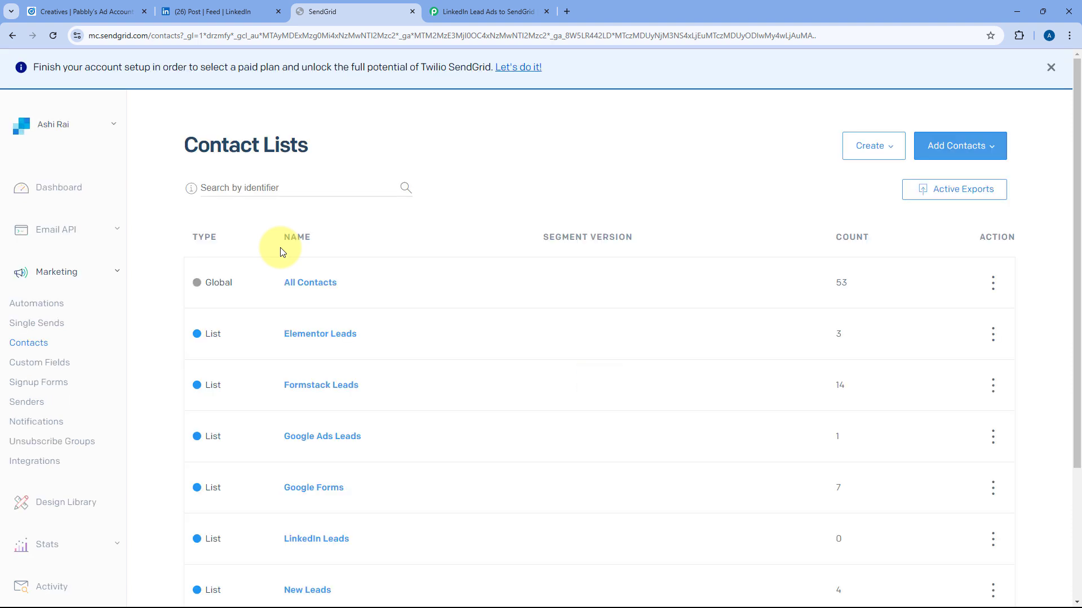
{"action": "scroll", "coordinate": [182, 269], "scroll_direction": "down", "scroll_amount": 2}
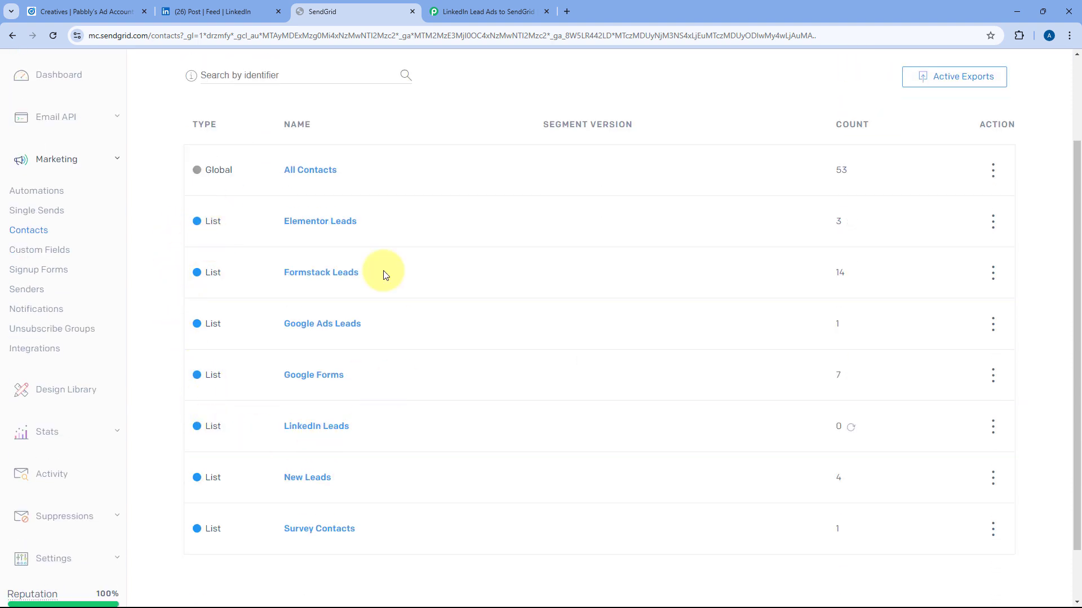
{"action": "left_click", "coordinate": [317, 432]}
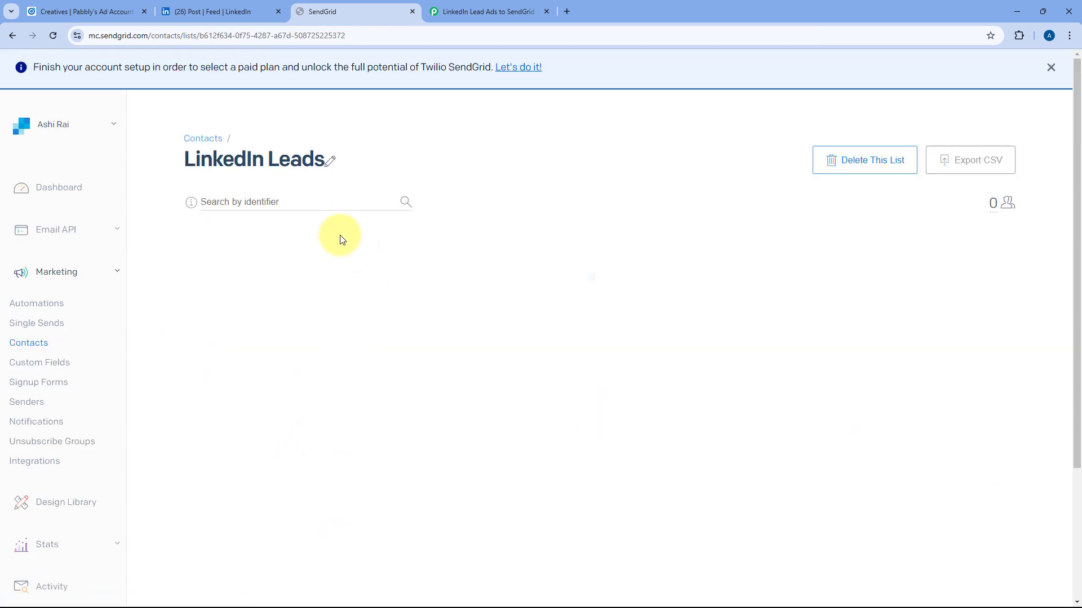
{"action": "left_click", "coordinate": [1052, 69]}
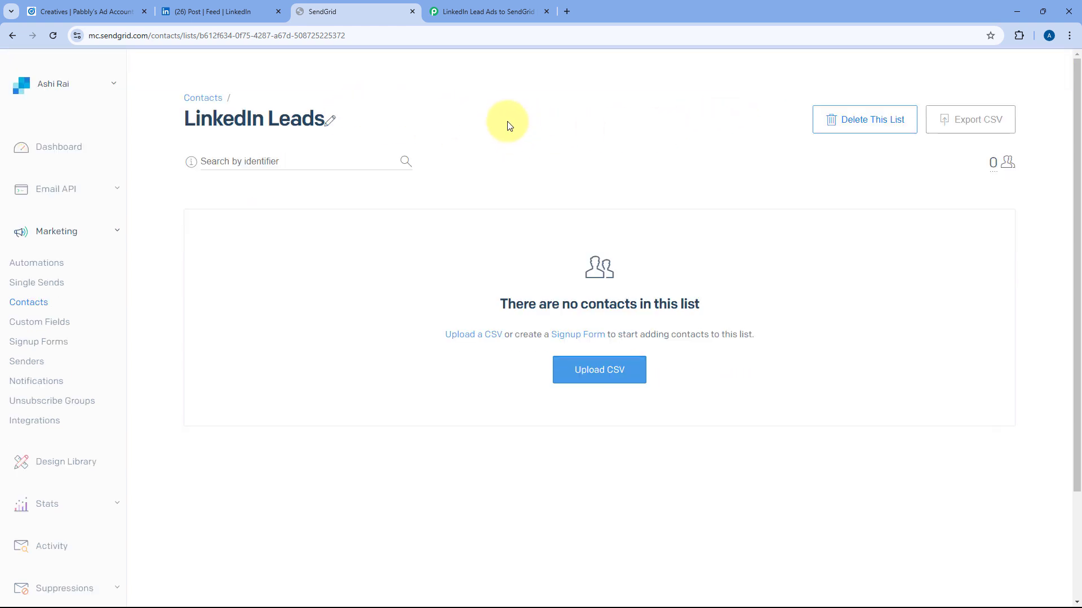
Check only LinkedIn Leads in the List dropdown, leaving Google Ads Leads and Formstack Leads unchecked.
{"action": "left_click", "coordinate": [479, 11]}
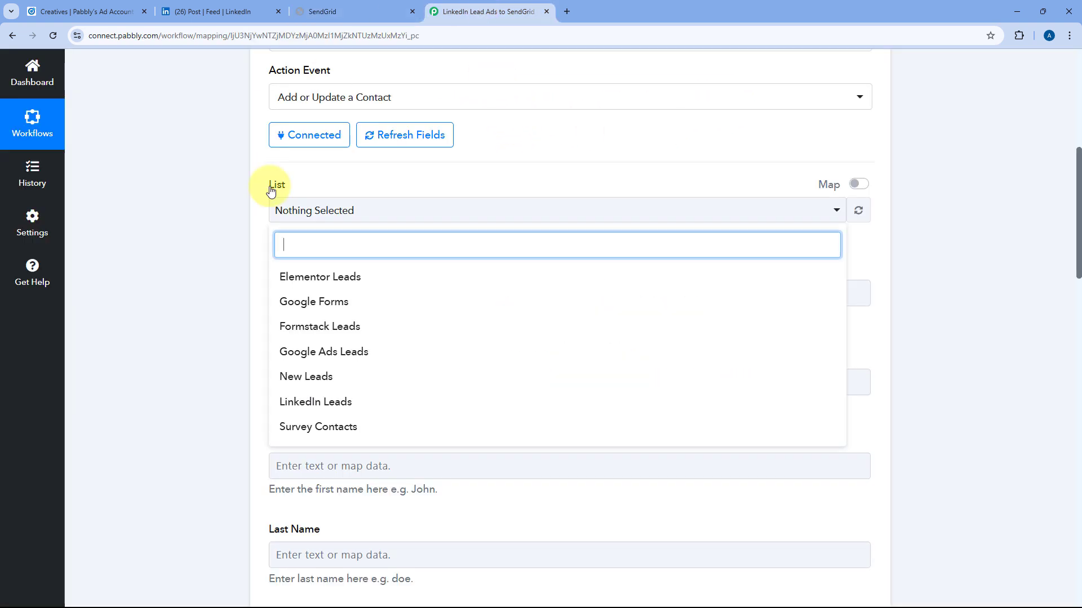
{"action": "left_click", "coordinate": [332, 403]}
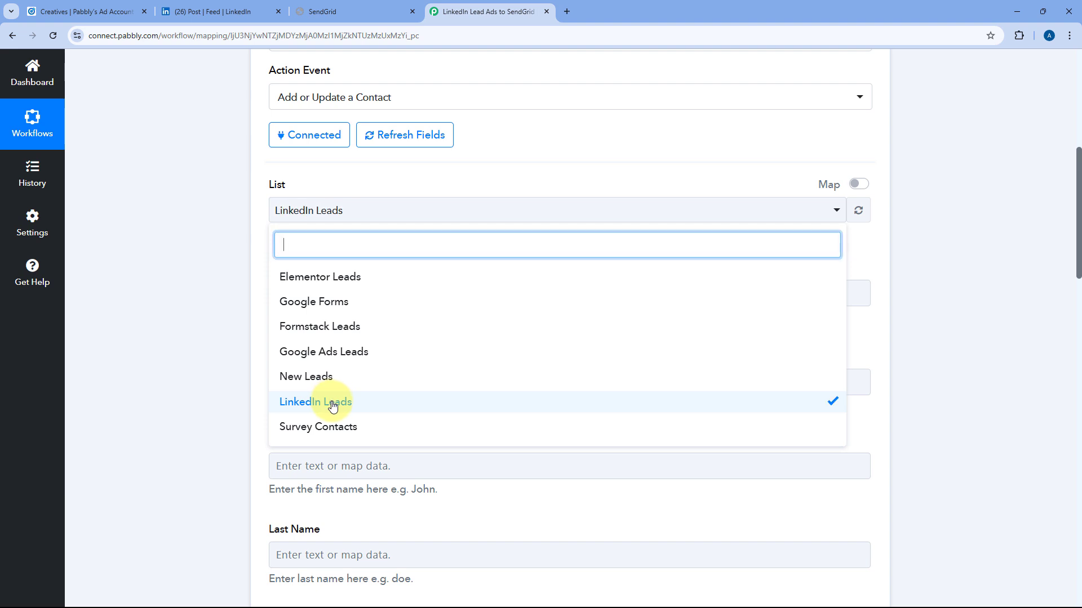
{"action": "left_click", "coordinate": [375, 353]}
{"action": "left_click", "coordinate": [378, 329]}
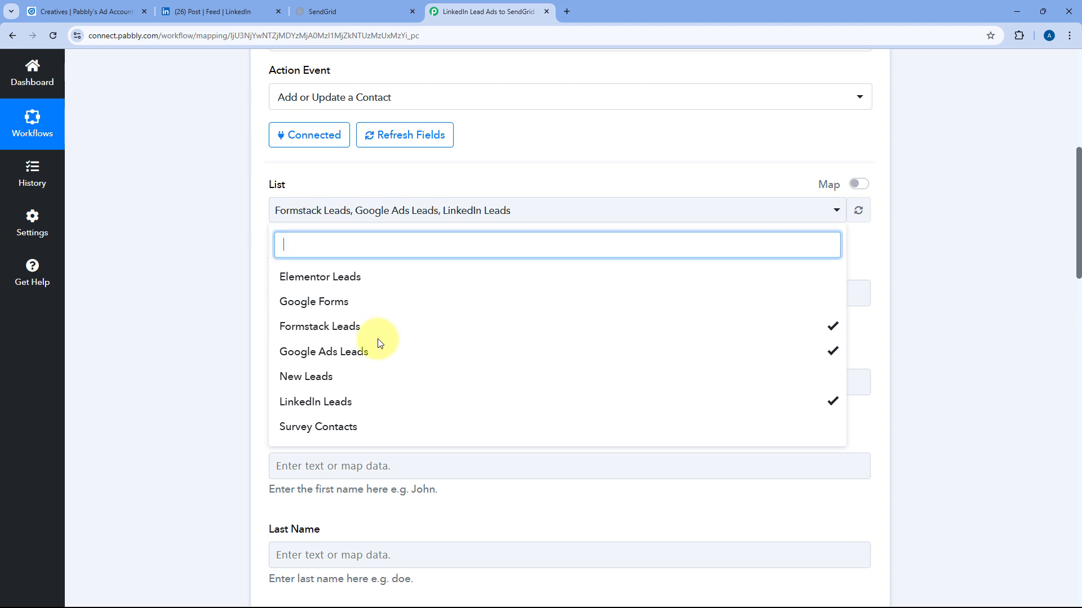
{"action": "left_click", "coordinate": [378, 352]}
{"action": "left_click", "coordinate": [378, 330]}
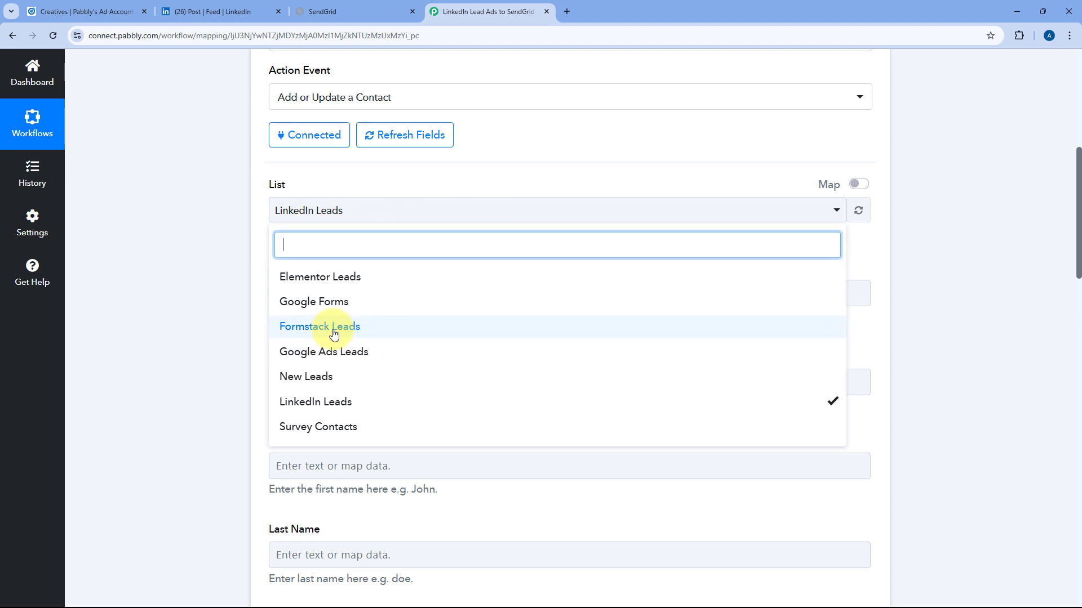
{"action": "left_click", "coordinate": [259, 251]}
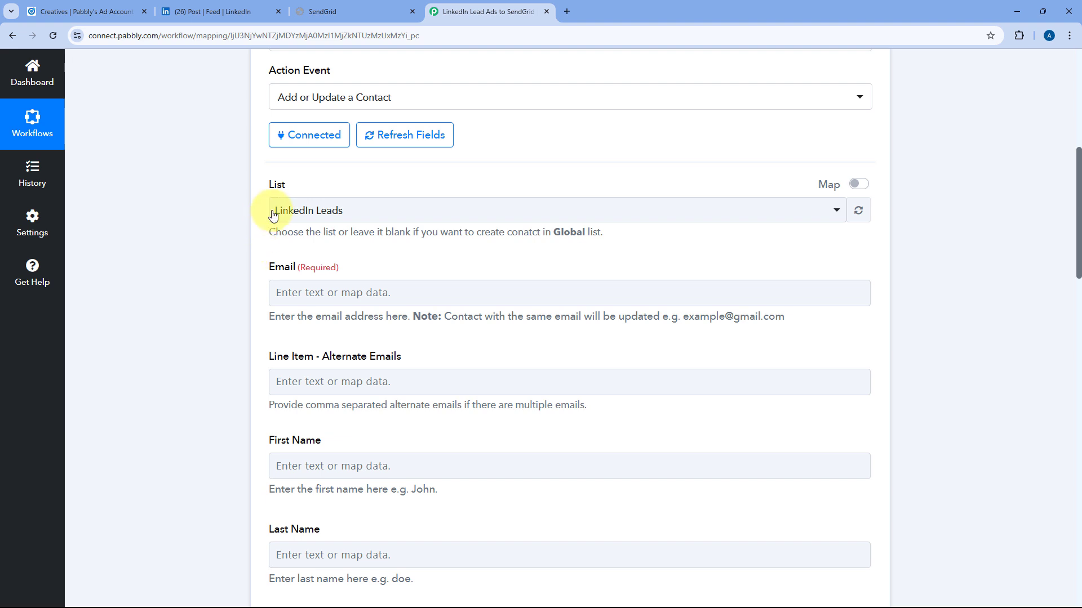
{"action": "scroll", "coordinate": [357, 219], "scroll_direction": "down", "scroll_amount": 1}
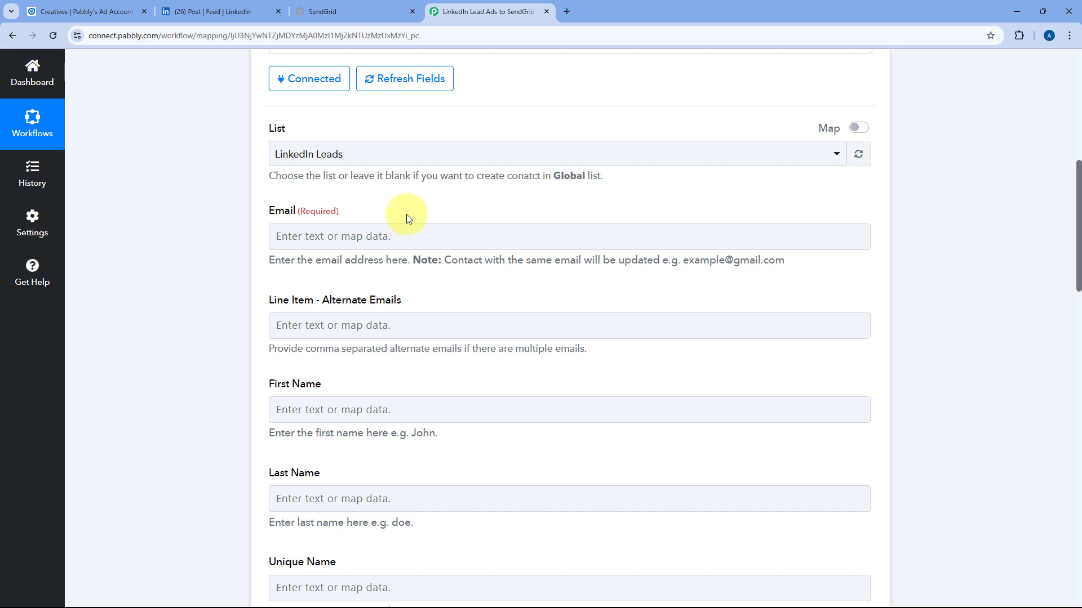
{"action": "scroll", "coordinate": [395, 218], "scroll_direction": "up", "scroll_amount": 8}
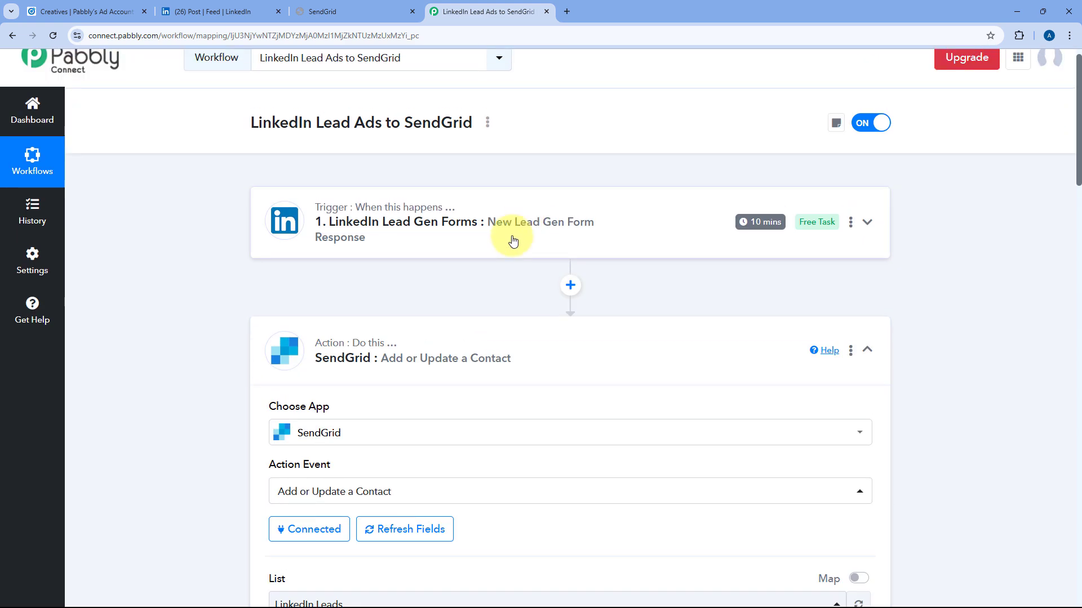
{"action": "left_click", "coordinate": [512, 241]}
{"action": "scroll", "coordinate": [214, 284], "scroll_direction": "down", "scroll_amount": 8}
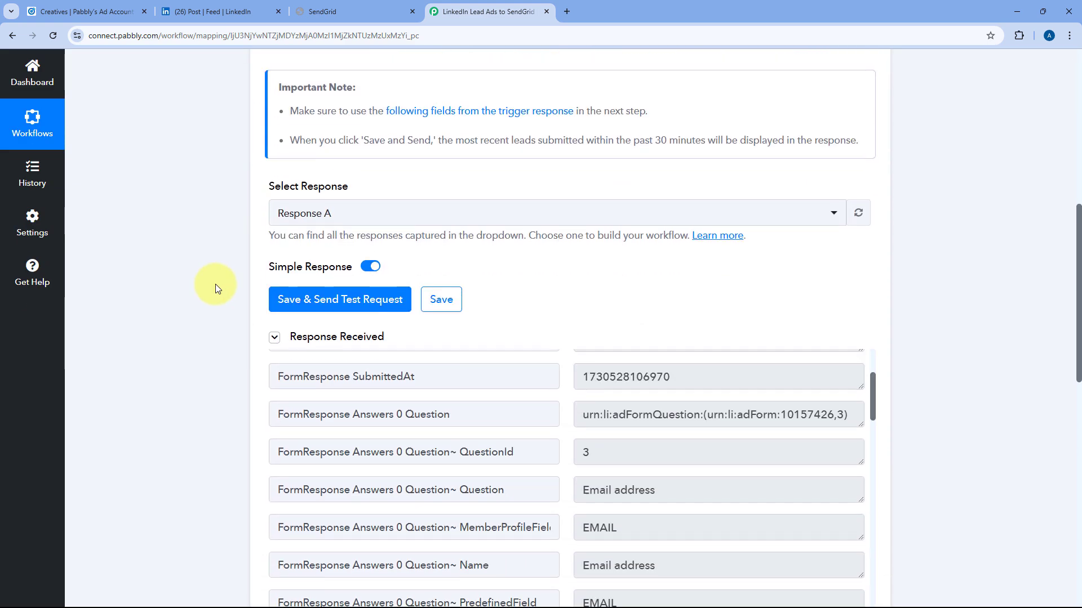
{"action": "scroll", "coordinate": [555, 232], "scroll_direction": "down", "scroll_amount": 4}
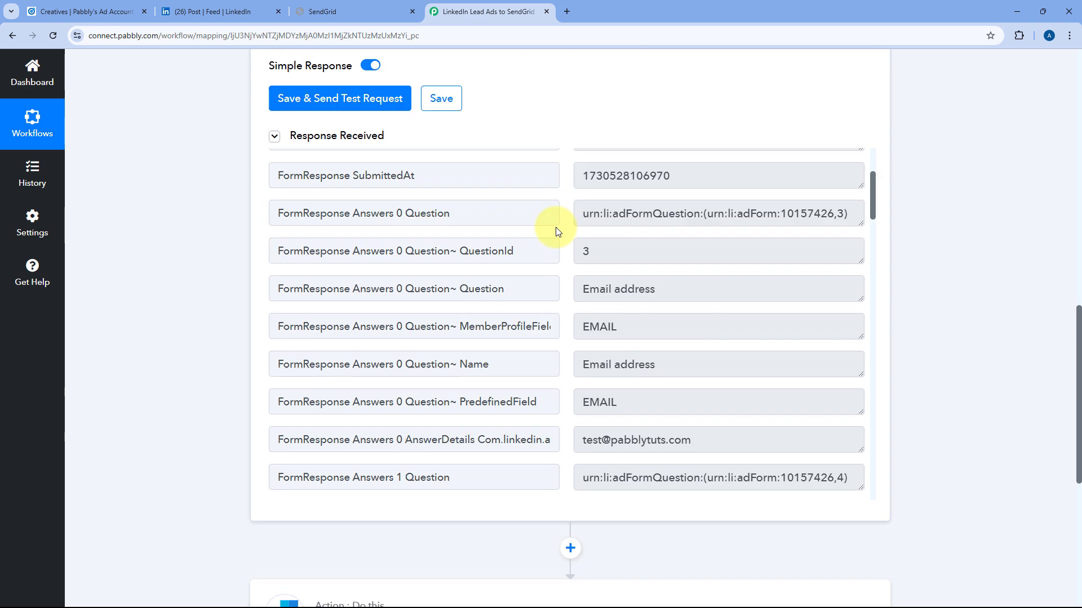
{"action": "scroll", "coordinate": [563, 248], "scroll_direction": "up", "scroll_amount": 2}
{"action": "scroll", "coordinate": [569, 230], "scroll_direction": "down", "scroll_amount": 3}
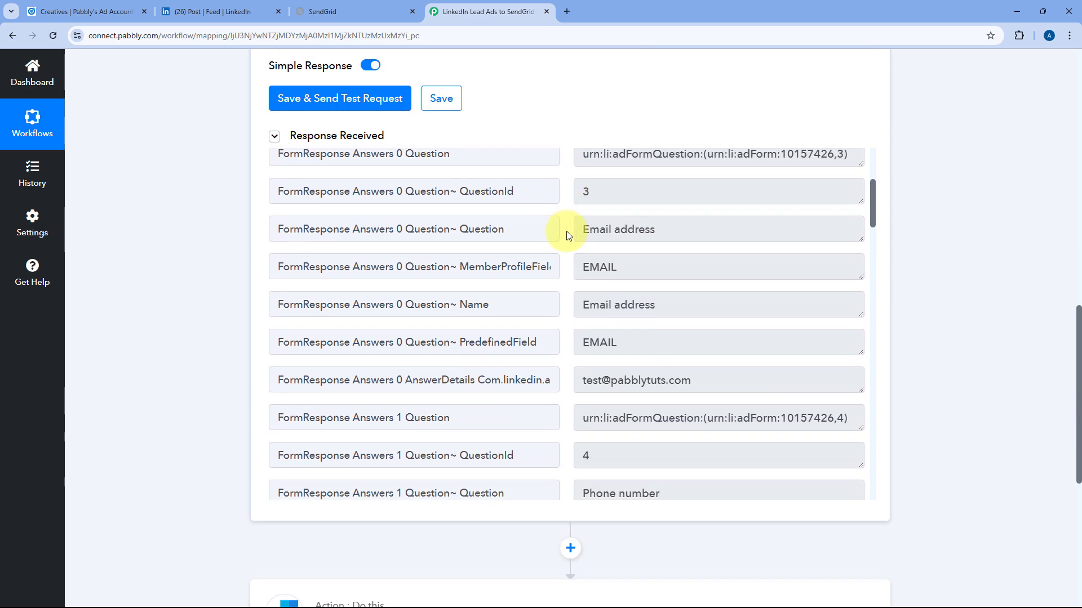
{"action": "scroll", "coordinate": [569, 236], "scroll_direction": "down", "scroll_amount": 3}
{"action": "left_click", "coordinate": [650, 272]}
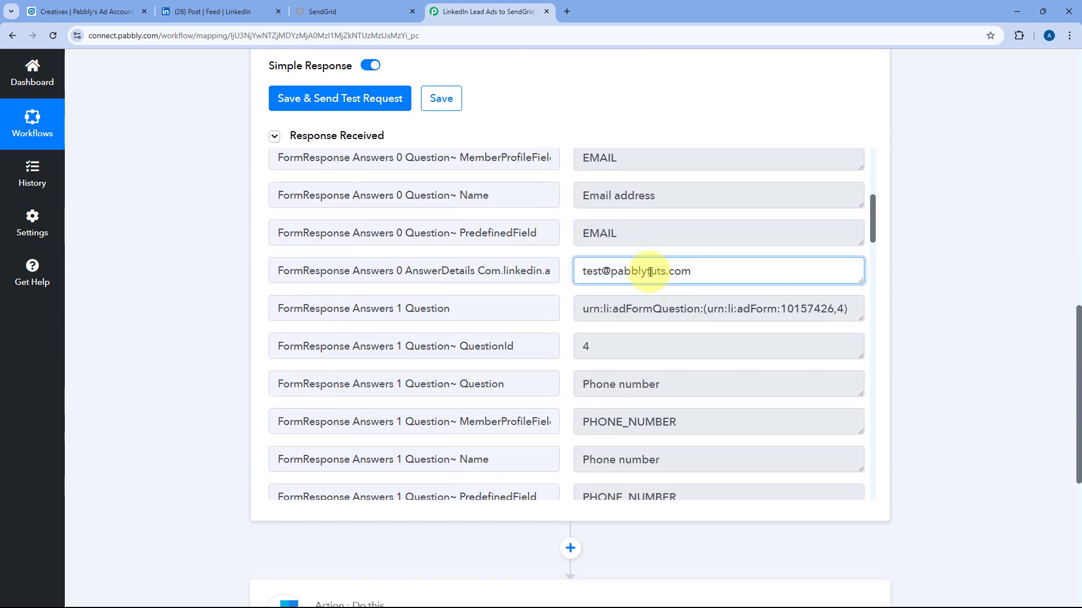
{"action": "left_click_drag", "start_coordinate": [693, 272], "coordinate": [577, 272]}
{"action": "left_click", "coordinate": [566, 274]}
{"action": "scroll", "coordinate": [192, 306], "scroll_direction": "down", "scroll_amount": 5}
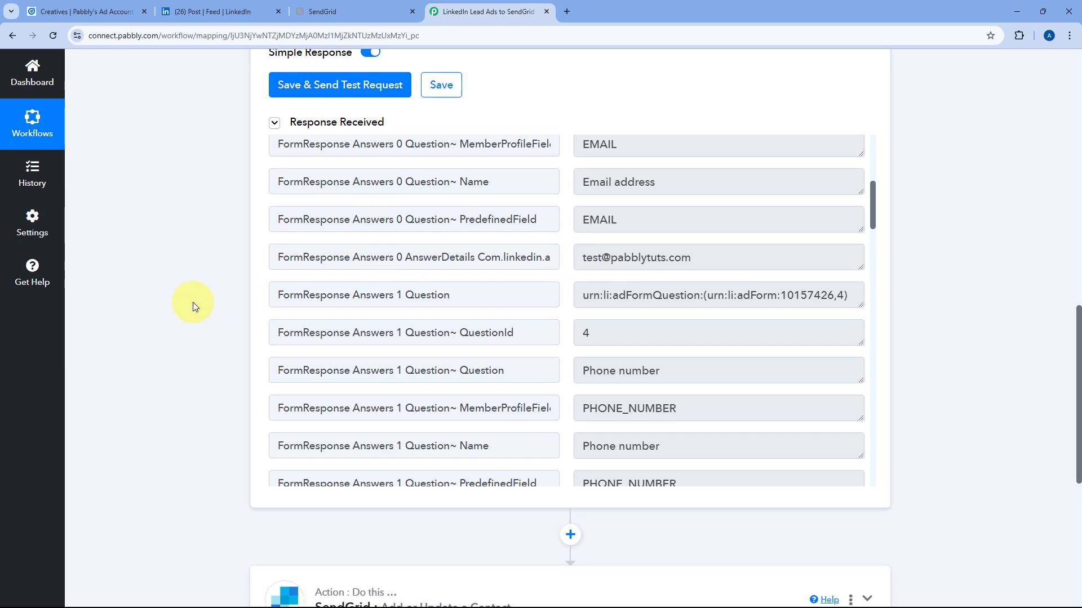
{"action": "left_click", "coordinate": [442, 331]}
{"action": "scroll", "coordinate": [443, 331], "scroll_direction": "up", "scroll_amount": 15}
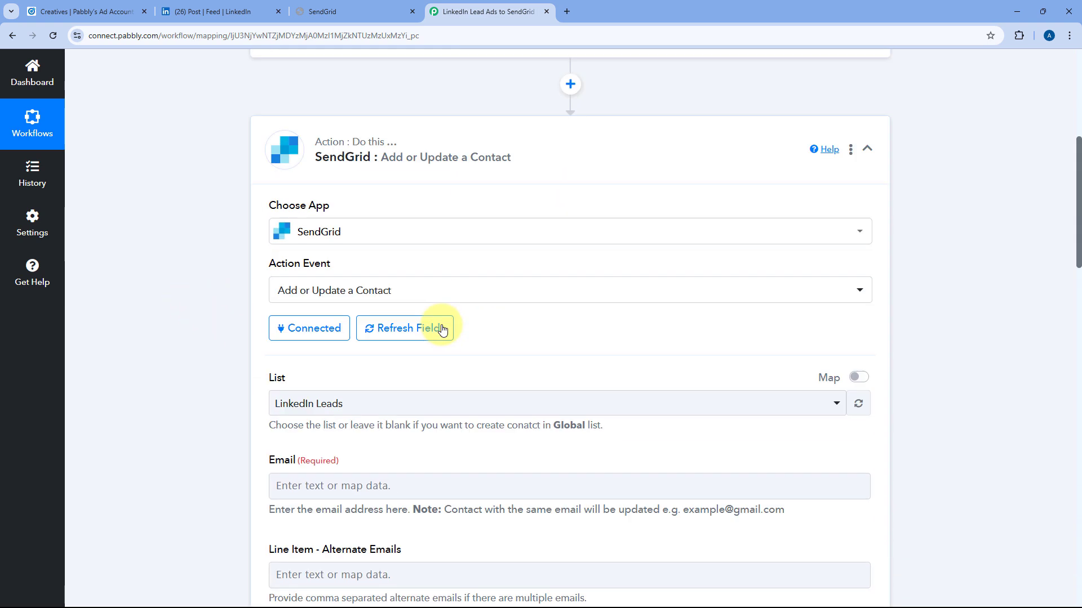
{"action": "scroll", "coordinate": [227, 372], "scroll_direction": "down", "scroll_amount": 1}
{"action": "scroll", "coordinate": [227, 369], "scroll_direction": "down", "scroll_amount": 3}
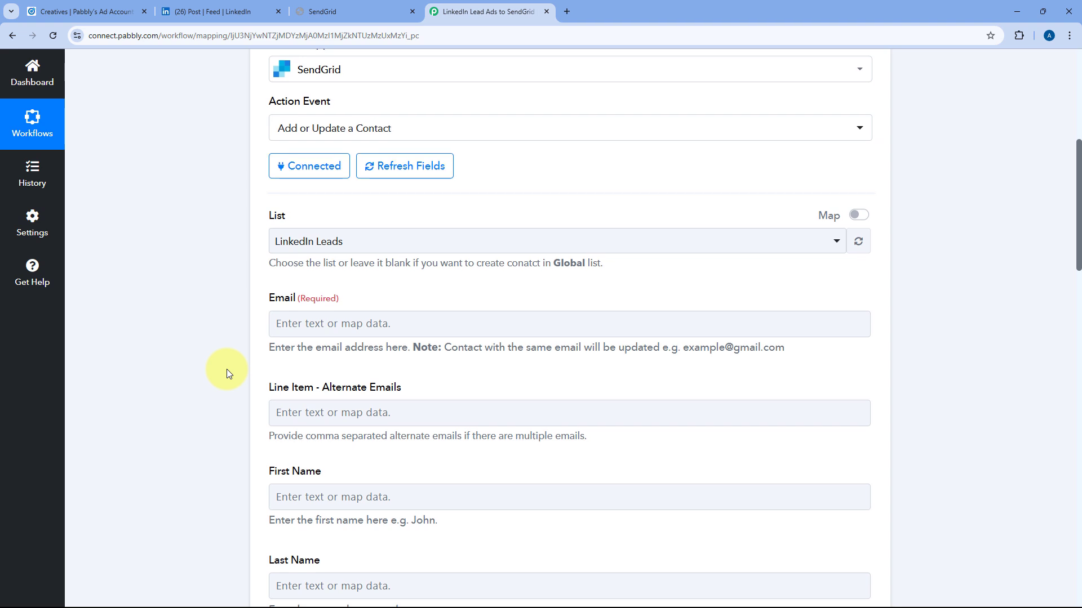
{"action": "scroll", "coordinate": [226, 370], "scroll_direction": "down", "scroll_amount": 2}
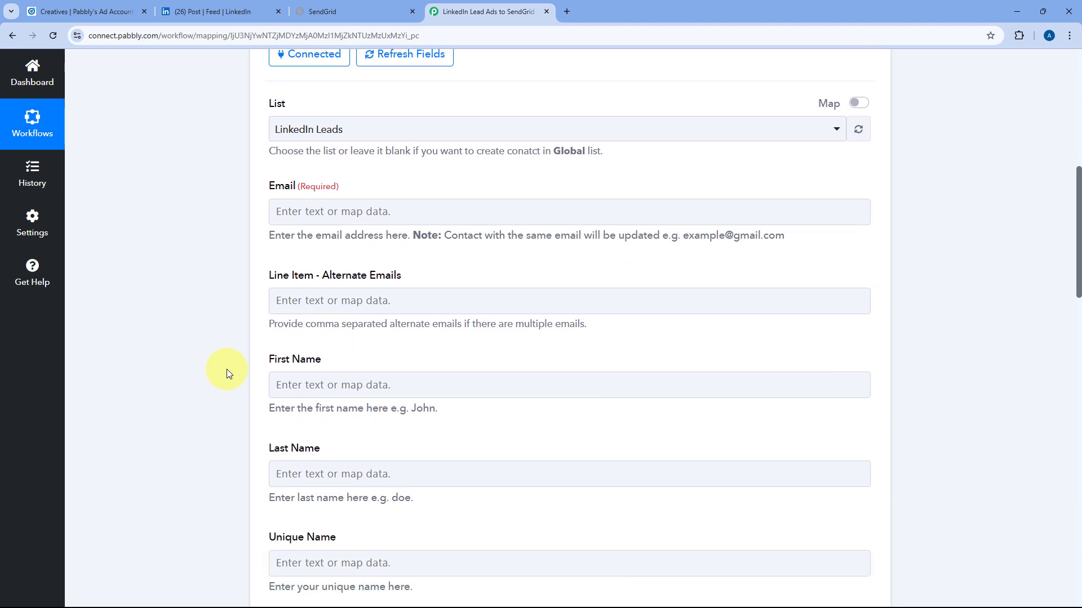
Map the Email field to the LinkedIn response's AnswerDetails email answer.
{"action": "left_click", "coordinate": [312, 216]}
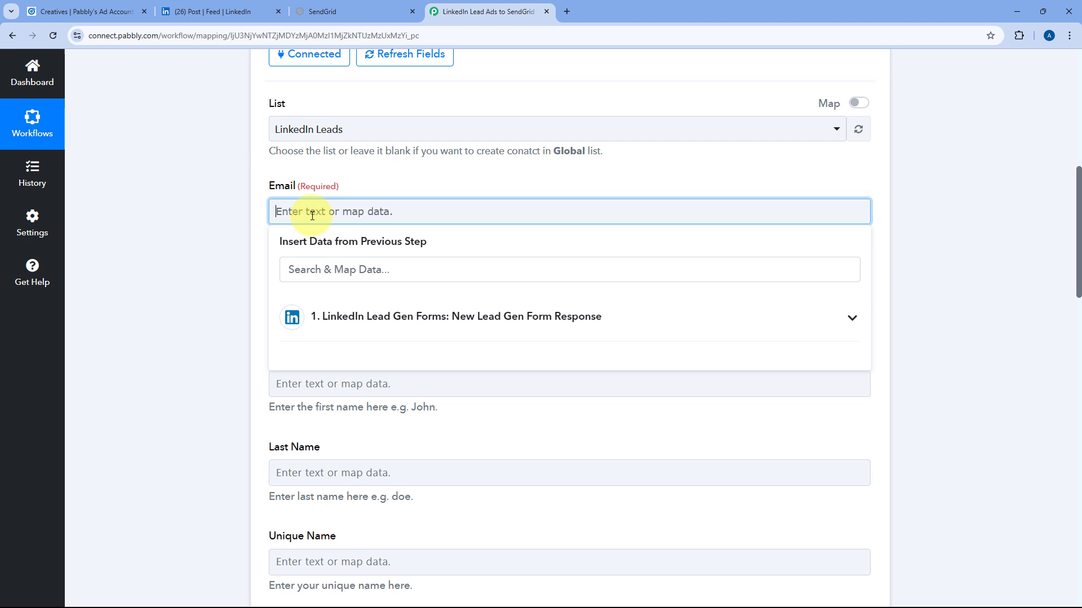
{"action": "left_click", "coordinate": [611, 320]}
{"action": "scroll", "coordinate": [231, 294], "scroll_direction": "down", "scroll_amount": 1}
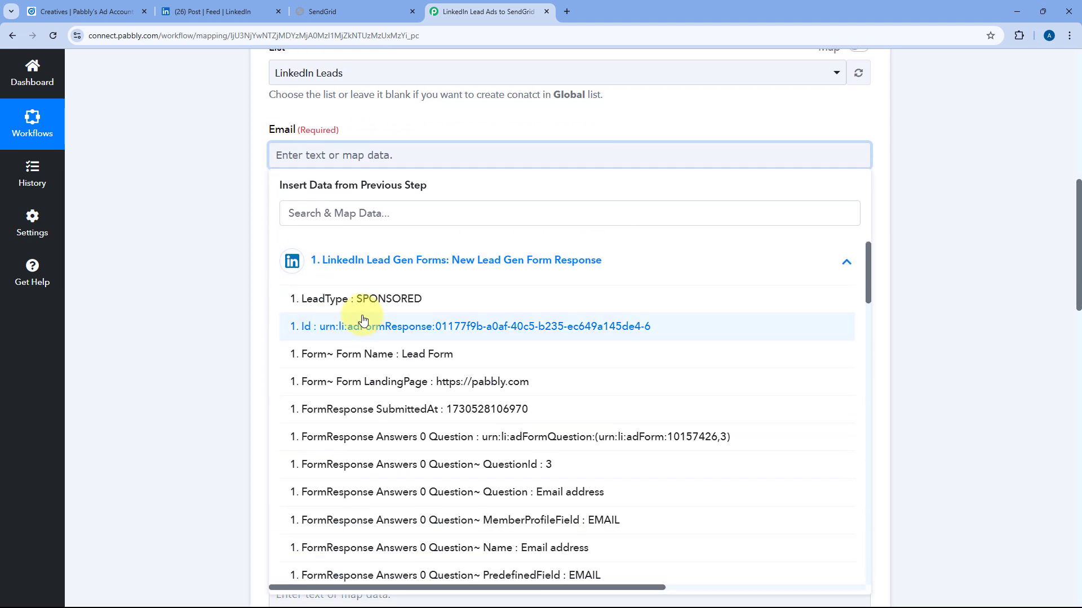
{"action": "scroll", "coordinate": [363, 320], "scroll_direction": "down", "scroll_amount": 1}
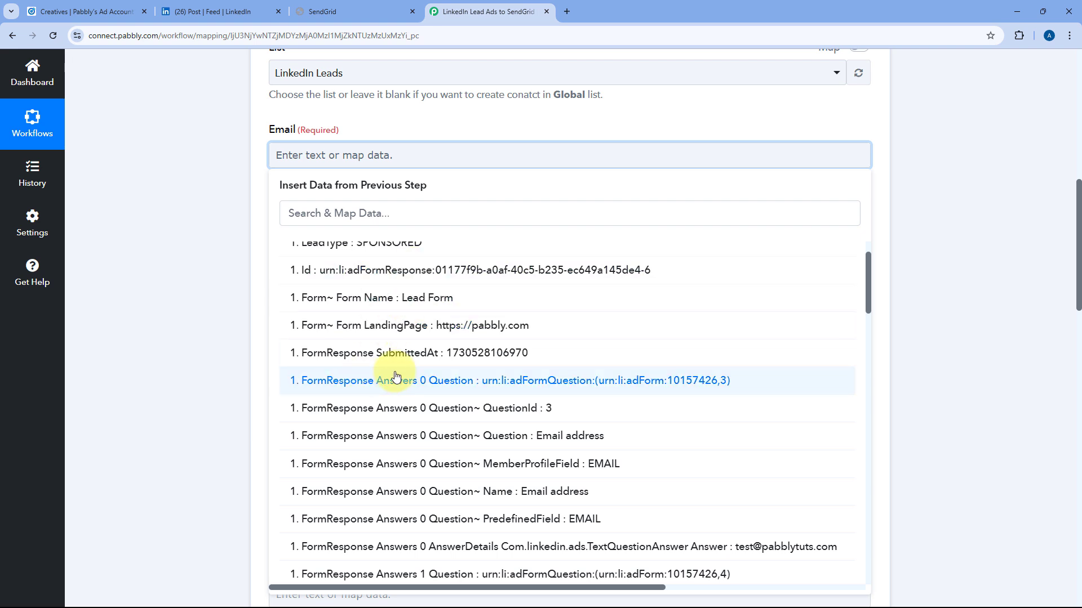
{"action": "scroll", "coordinate": [396, 377], "scroll_direction": "down", "scroll_amount": 2}
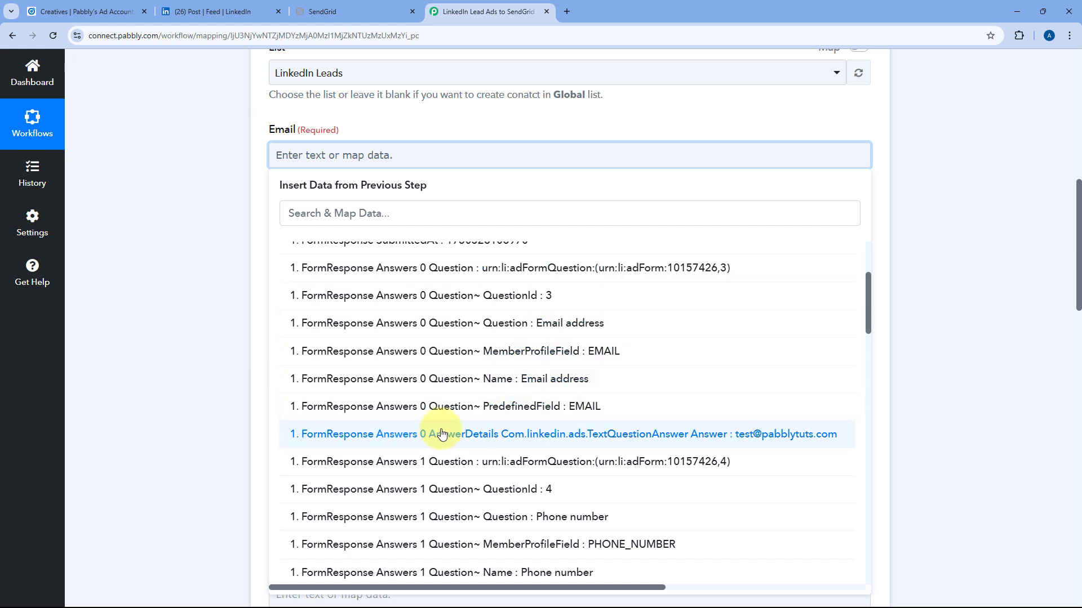
{"action": "scroll", "coordinate": [436, 389], "scroll_direction": "up", "scroll_amount": 2}
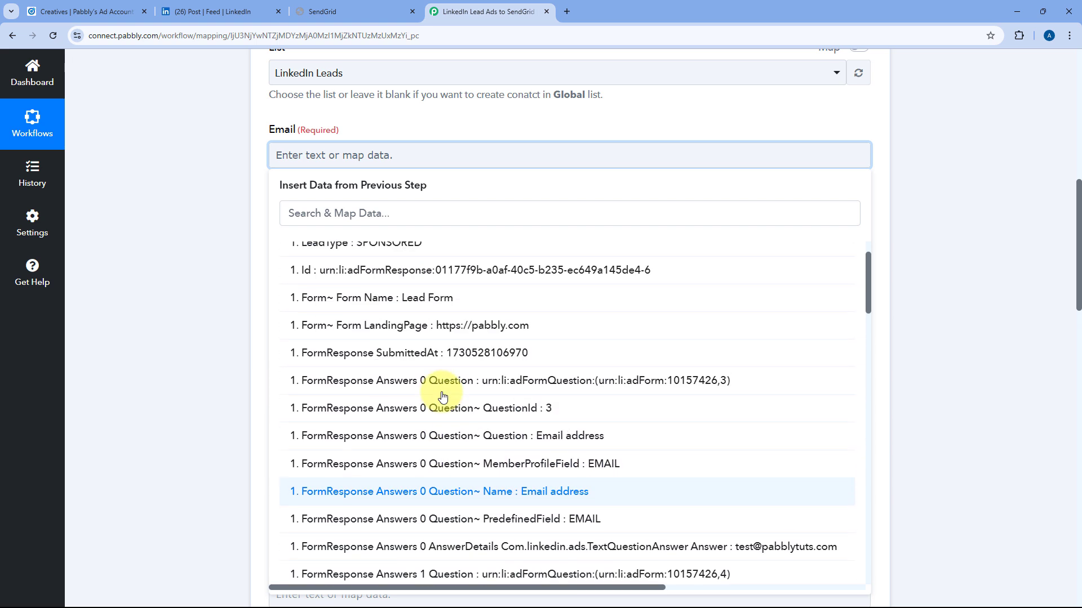
{"action": "scroll", "coordinate": [441, 396], "scroll_direction": "down", "scroll_amount": 3}
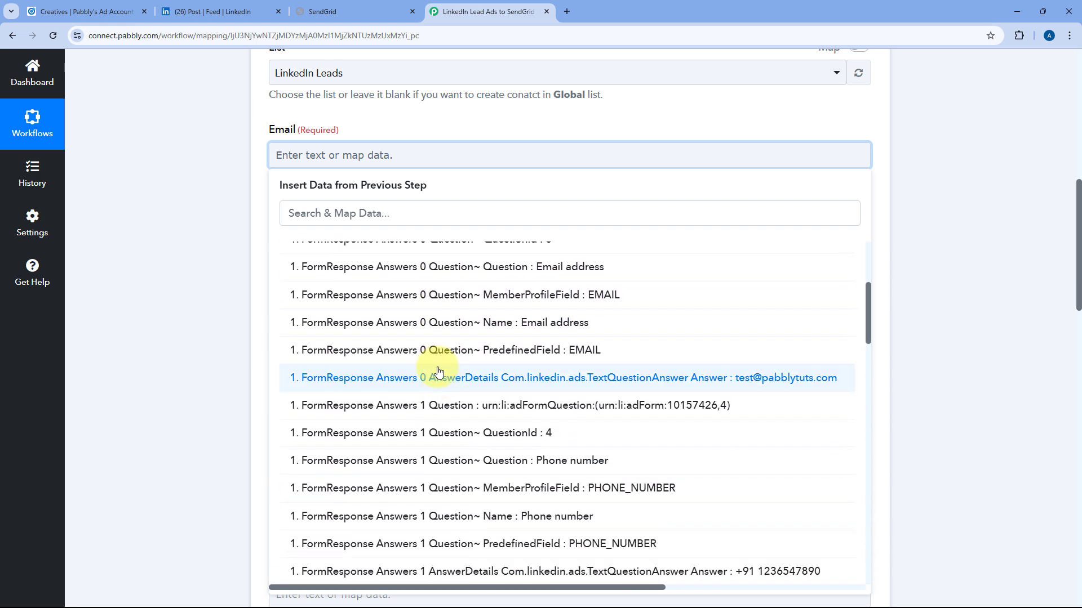
{"action": "left_click", "coordinate": [777, 378]}
{"action": "left_click", "coordinate": [181, 185]}
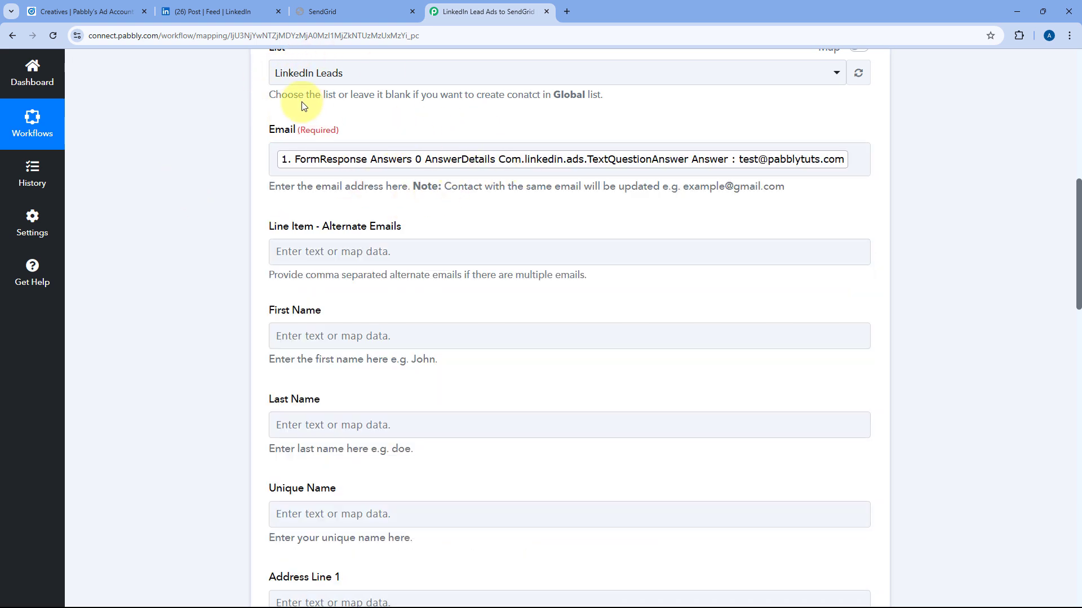
Check the LinkedIn sponsored post and the still-empty SendGrid list, then return to Pabbly.
{"action": "left_click", "coordinate": [228, 10]}
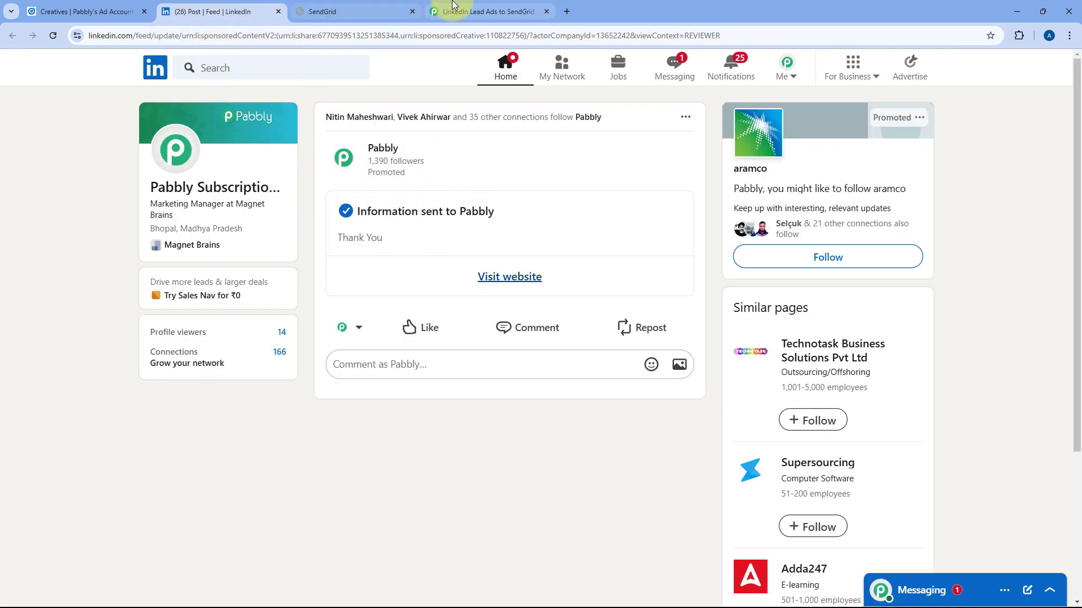
{"action": "left_click", "coordinate": [375, 7]}
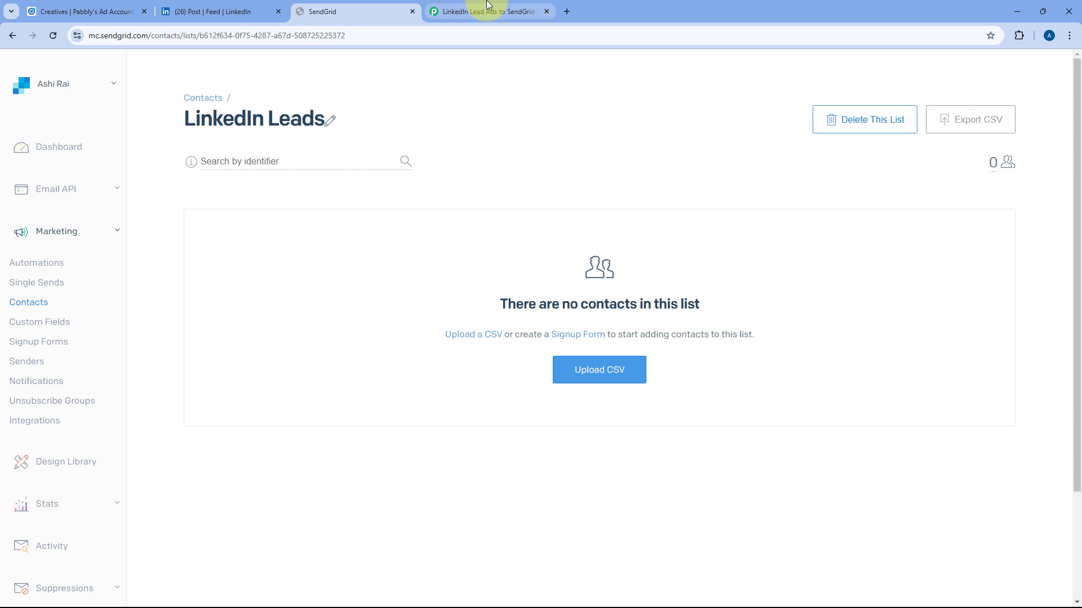
{"action": "left_click", "coordinate": [488, 7]}
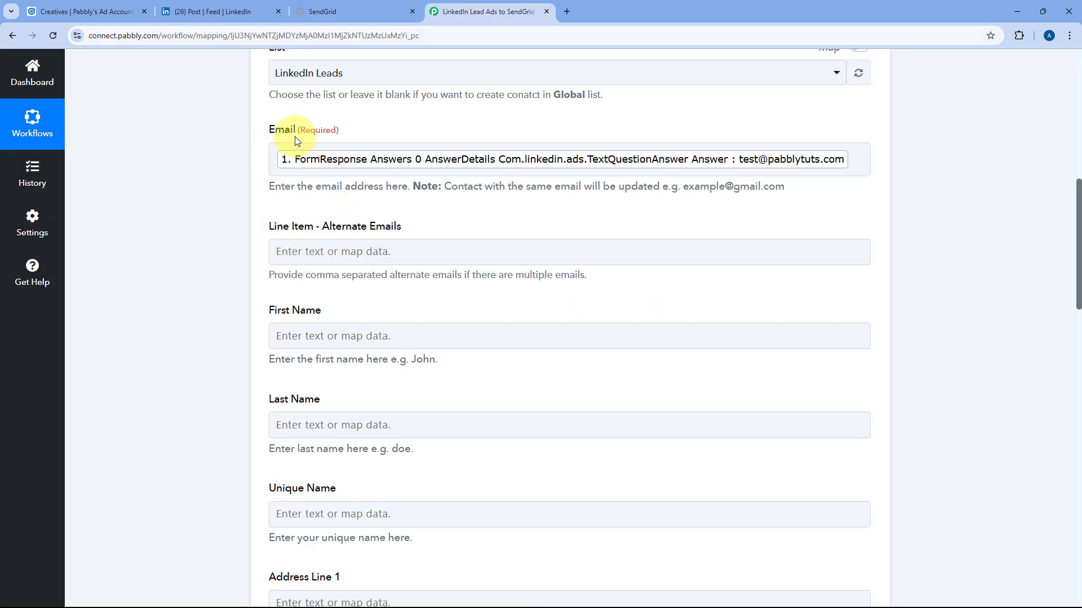
Map First Name to the LinkedIn Answers 2 AnswerDetails first-name answer.
{"action": "left_click_drag", "start_coordinate": [425, 225], "coordinate": [275, 230]}
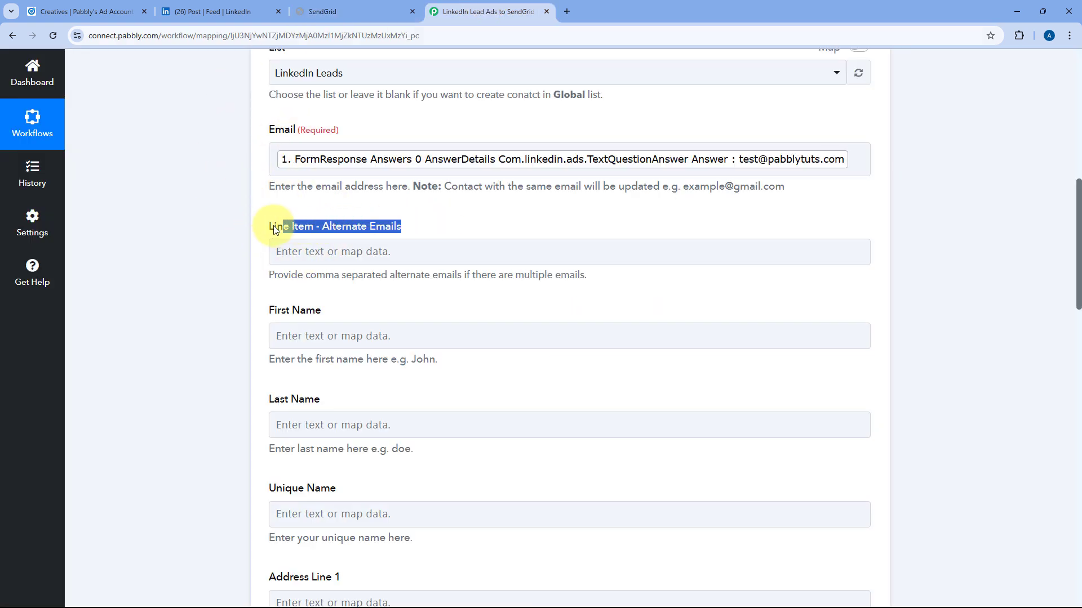
{"action": "left_click", "coordinate": [262, 226]}
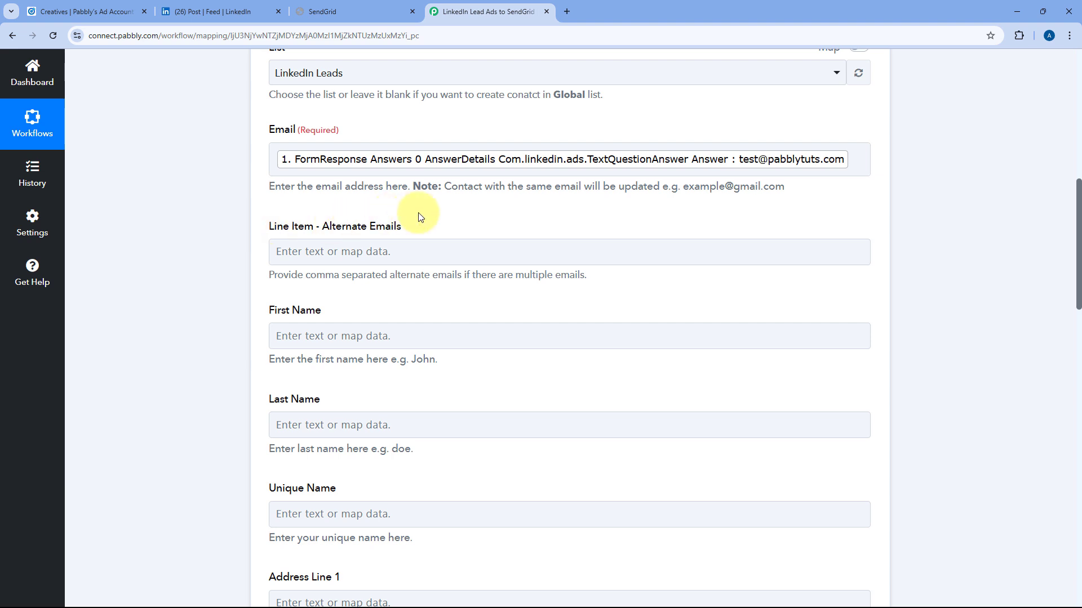
{"action": "scroll", "coordinate": [414, 211], "scroll_direction": "up", "scroll_amount": 1}
{"action": "scroll", "coordinate": [217, 251], "scroll_direction": "down", "scroll_amount": 4}
{"action": "left_click", "coordinate": [298, 169]}
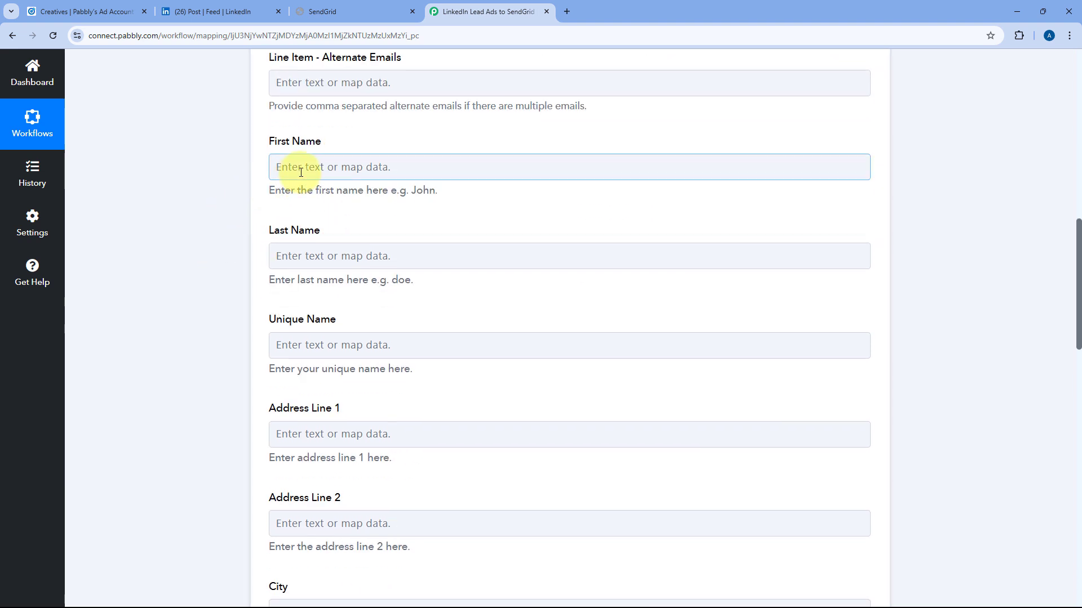
{"action": "left_click", "coordinate": [389, 272]}
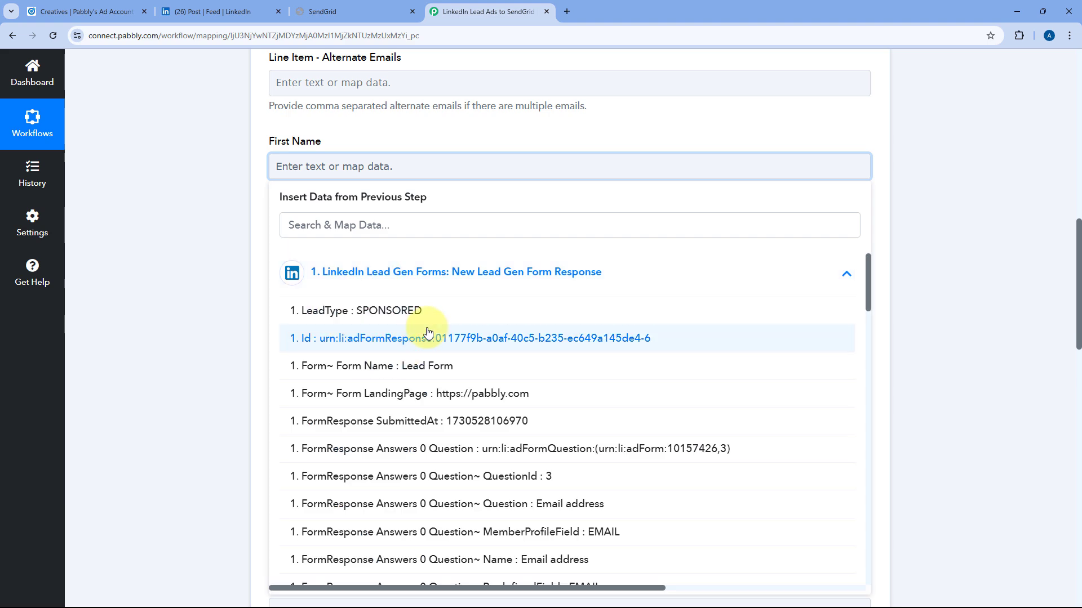
{"action": "scroll", "coordinate": [419, 343], "scroll_direction": "down", "scroll_amount": 4}
{"action": "scroll", "coordinate": [428, 349], "scroll_direction": "down", "scroll_amount": 6}
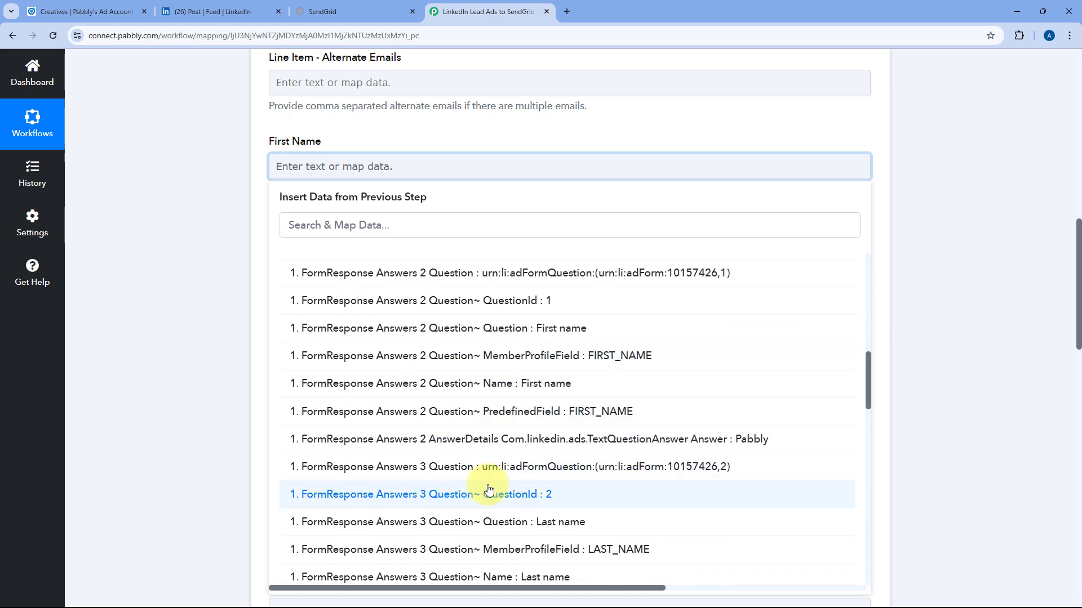
{"action": "left_click", "coordinate": [533, 442]}
{"action": "left_click", "coordinate": [204, 288]}
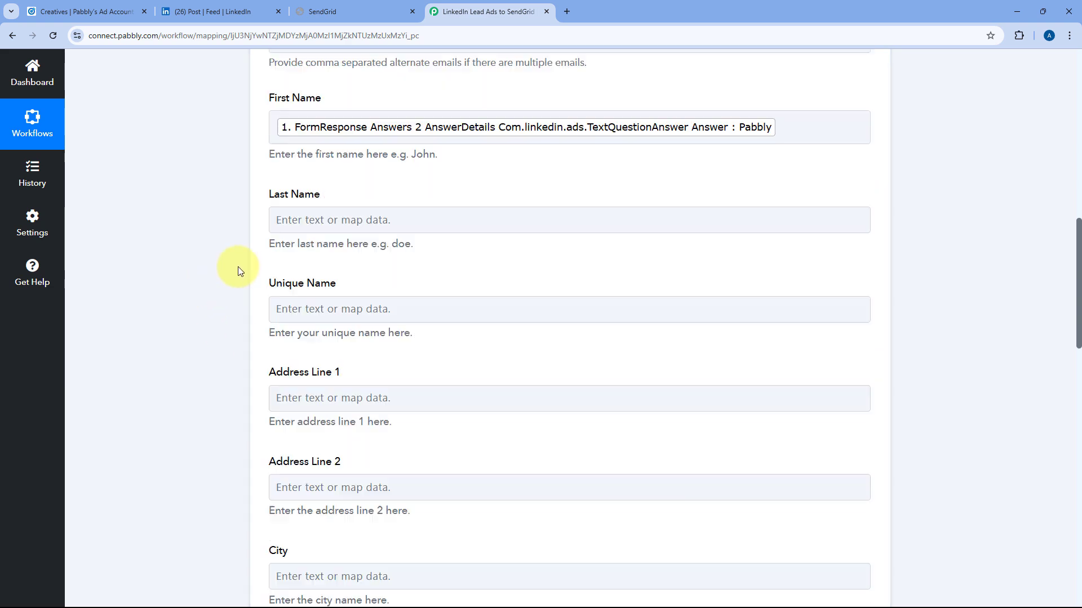
Map Last Name to the LinkedIn Answers 3 AnswerDetails last-name answer.
{"action": "left_click", "coordinate": [316, 207]}
{"action": "left_click", "coordinate": [442, 313]}
{"action": "scroll", "coordinate": [423, 413], "scroll_direction": "down", "scroll_amount": 15}
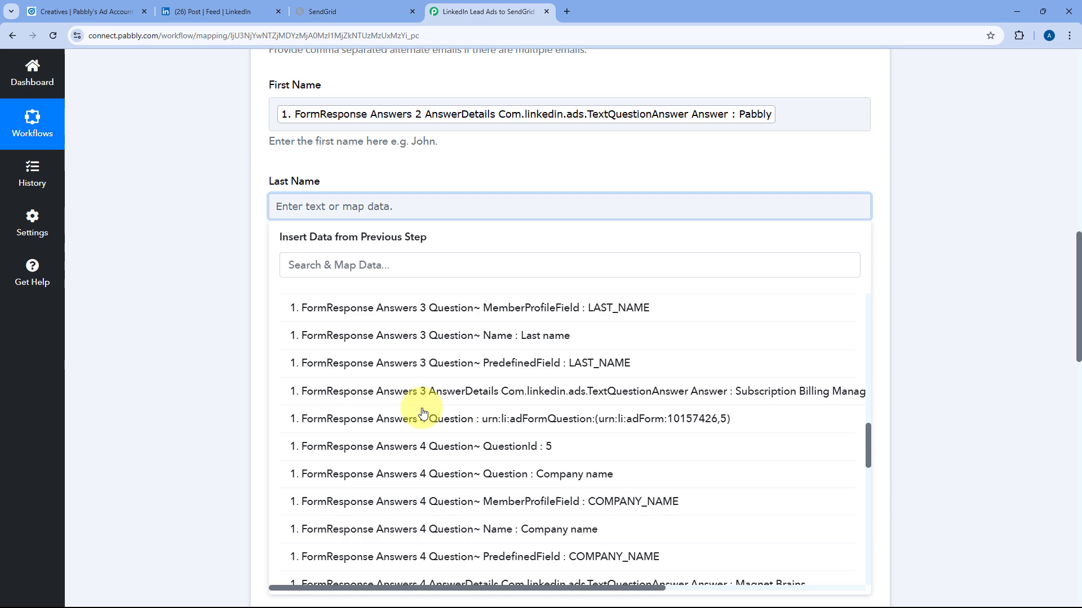
{"action": "left_click", "coordinate": [483, 391]}
{"action": "left_click", "coordinate": [246, 255]}
{"action": "scroll", "coordinate": [245, 255], "scroll_direction": "down", "scroll_amount": 2}
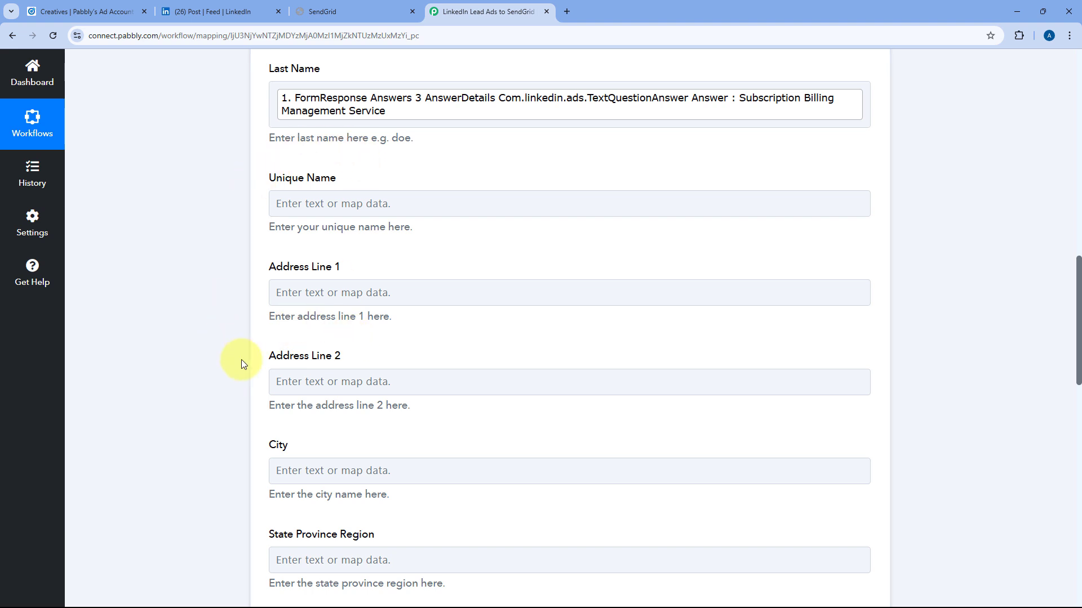
Map Phone Number to the LinkedIn Answers 1 AnswerDetails phone-number answer.
{"action": "left_click", "coordinate": [361, 305]}
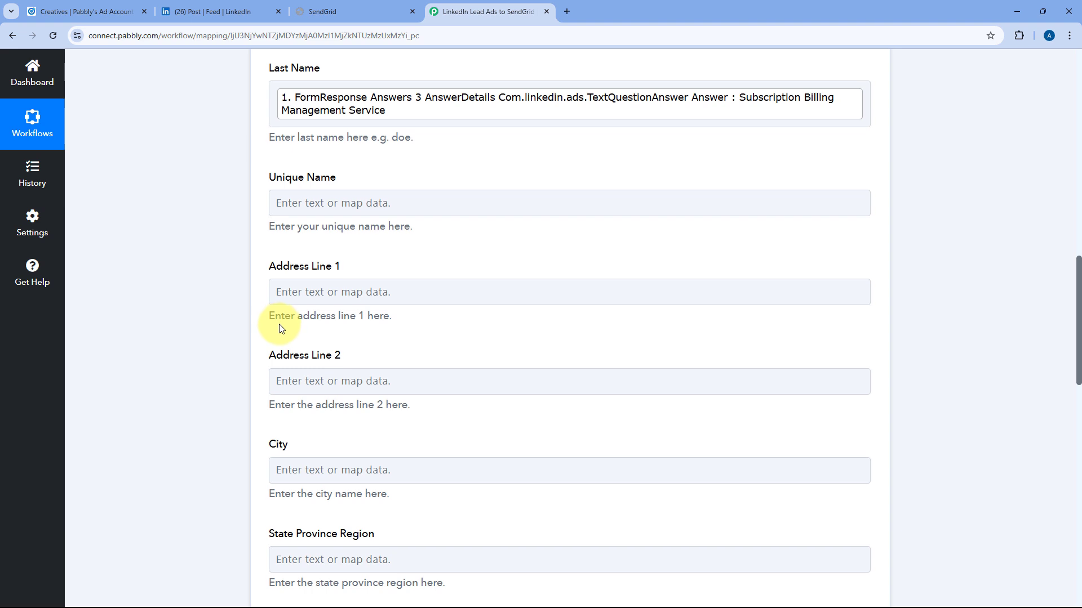
{"action": "scroll", "coordinate": [327, 338], "scroll_direction": "down", "scroll_amount": 3}
{"action": "scroll", "coordinate": [338, 297], "scroll_direction": "down", "scroll_amount": 6}
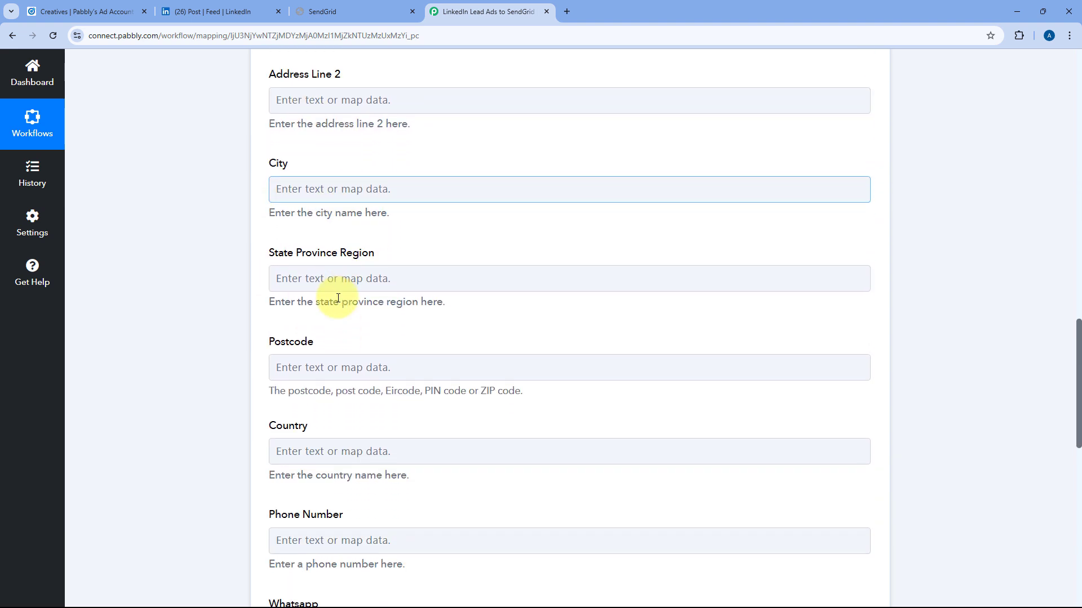
{"action": "left_click", "coordinate": [302, 317]}
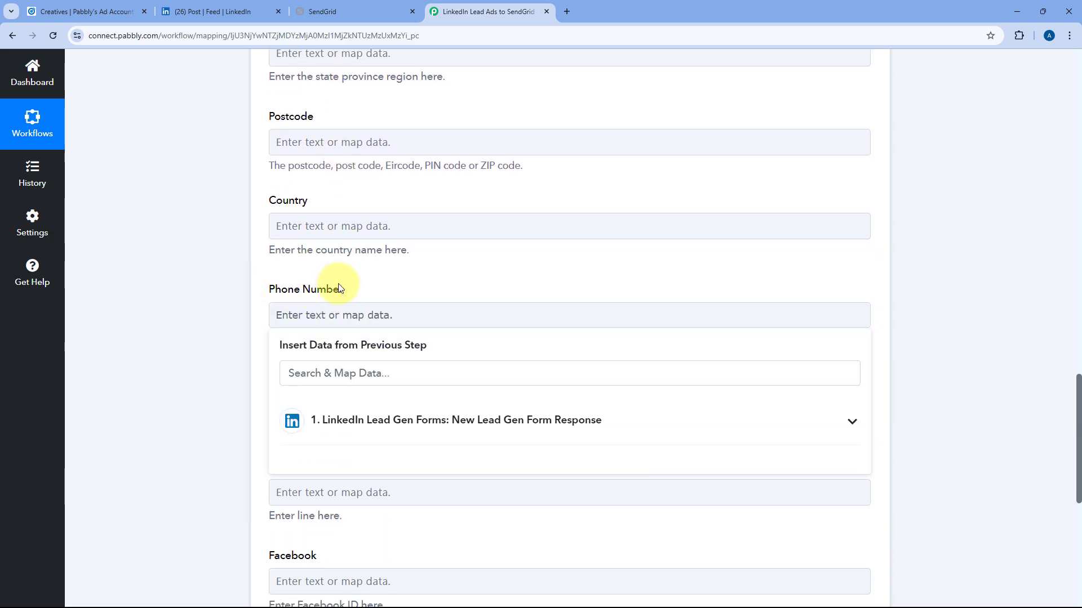
{"action": "scroll", "coordinate": [333, 300], "scroll_direction": "down", "scroll_amount": 3}
{"action": "left_click", "coordinate": [483, 254]}
{"action": "scroll", "coordinate": [483, 373], "scroll_direction": "down", "scroll_amount": 7}
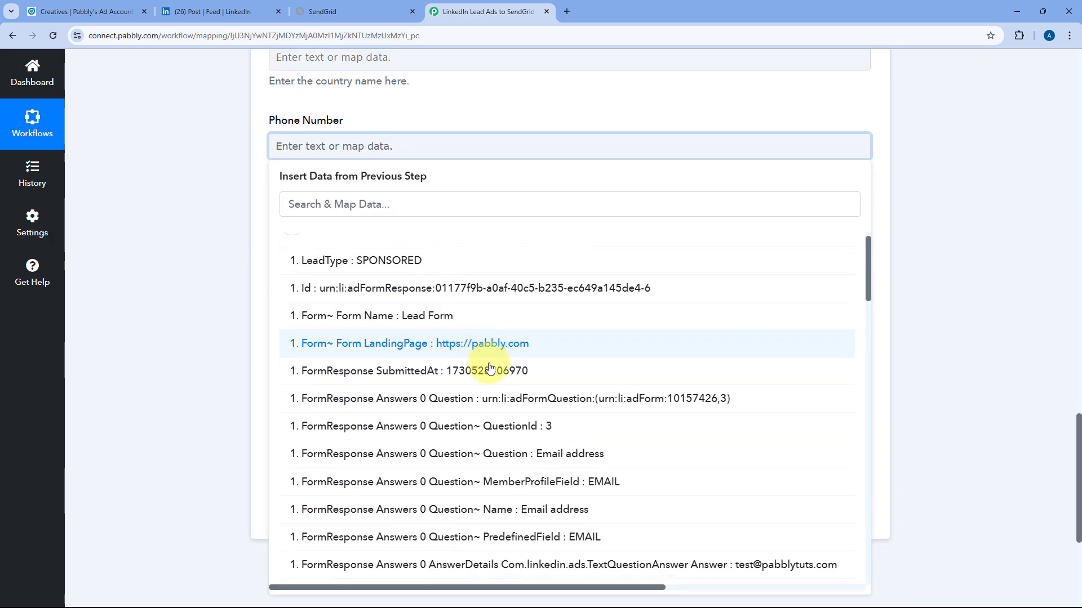
{"action": "left_click", "coordinate": [542, 398]}
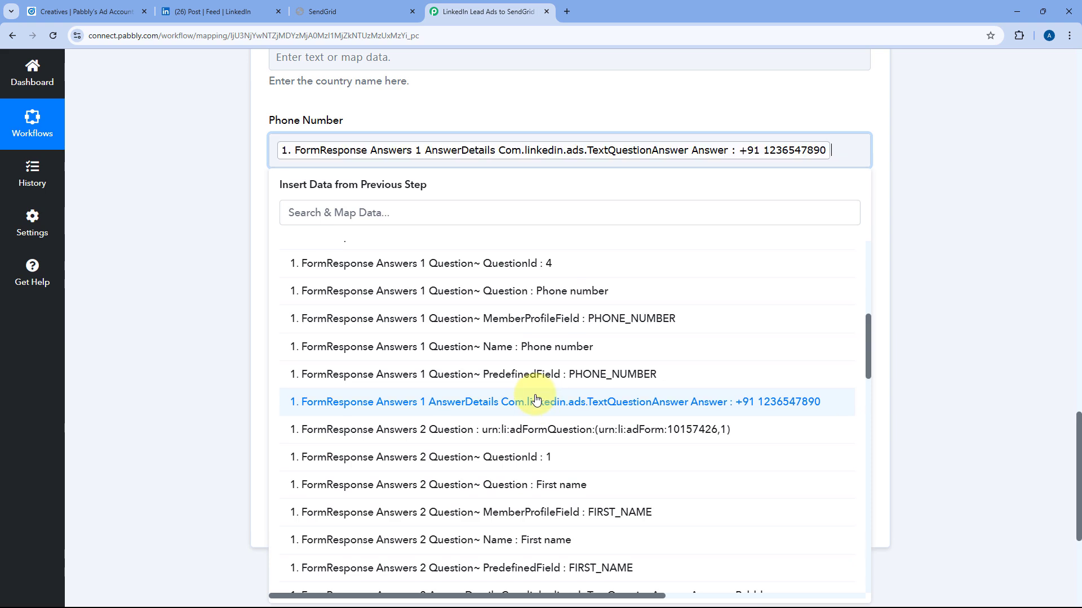
{"action": "left_click", "coordinate": [249, 172]}
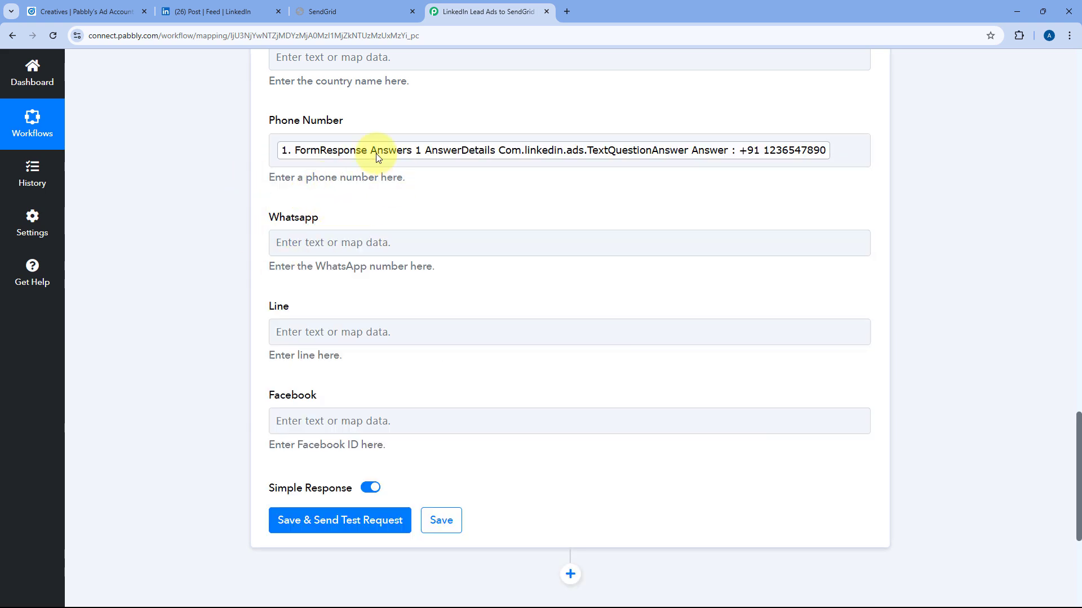
{"action": "scroll", "coordinate": [346, 235], "scroll_direction": "up", "scroll_amount": 7}
{"action": "scroll", "coordinate": [272, 212], "scroll_direction": "up", "scroll_amount": 2}
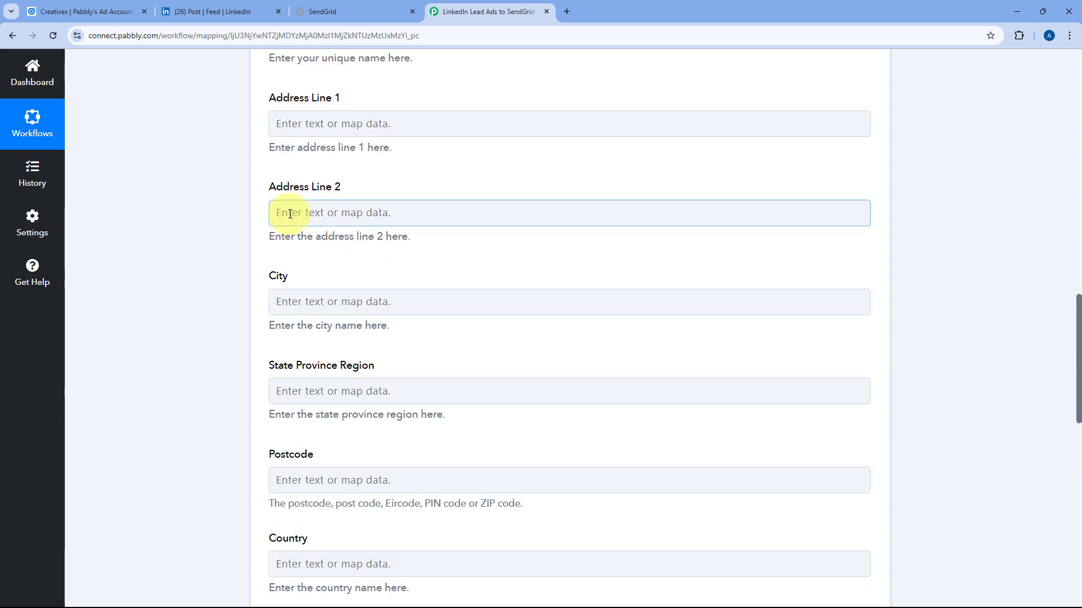
{"action": "scroll", "coordinate": [266, 217], "scroll_direction": "down", "scroll_amount": 8}
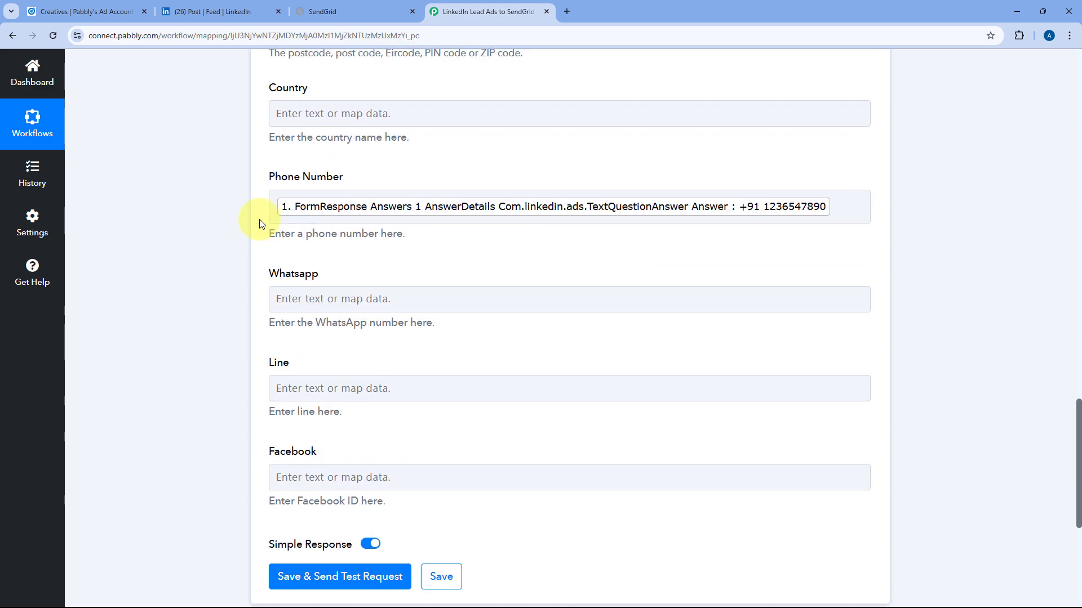
{"action": "scroll", "coordinate": [260, 223], "scroll_direction": "down", "scroll_amount": 5}
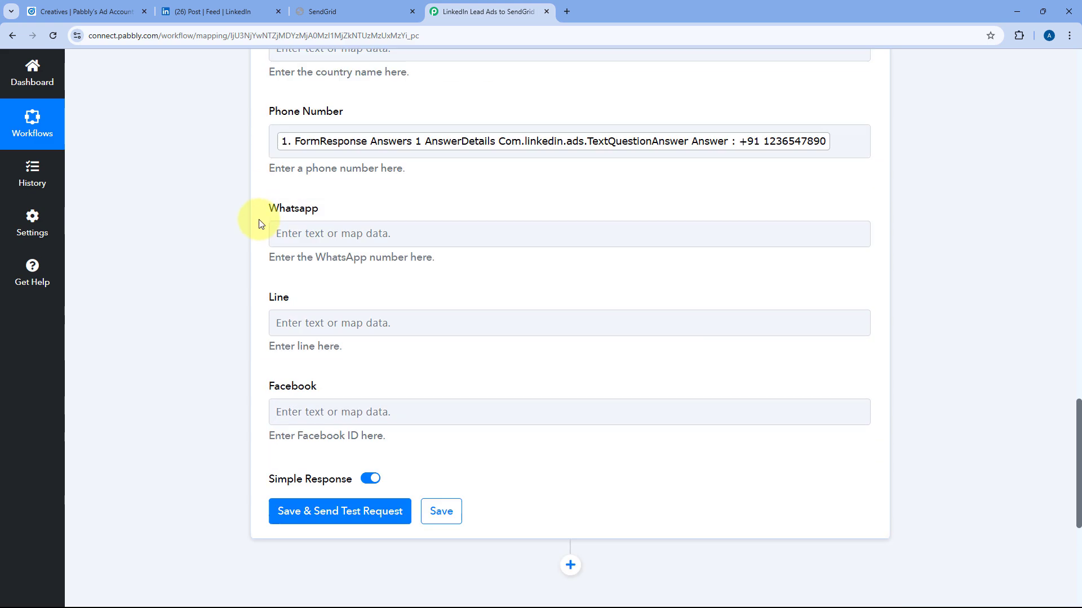
Save the SendGrid action, confirm the test returns a Job Id, and collapse the action.
{"action": "left_click", "coordinate": [348, 303]}
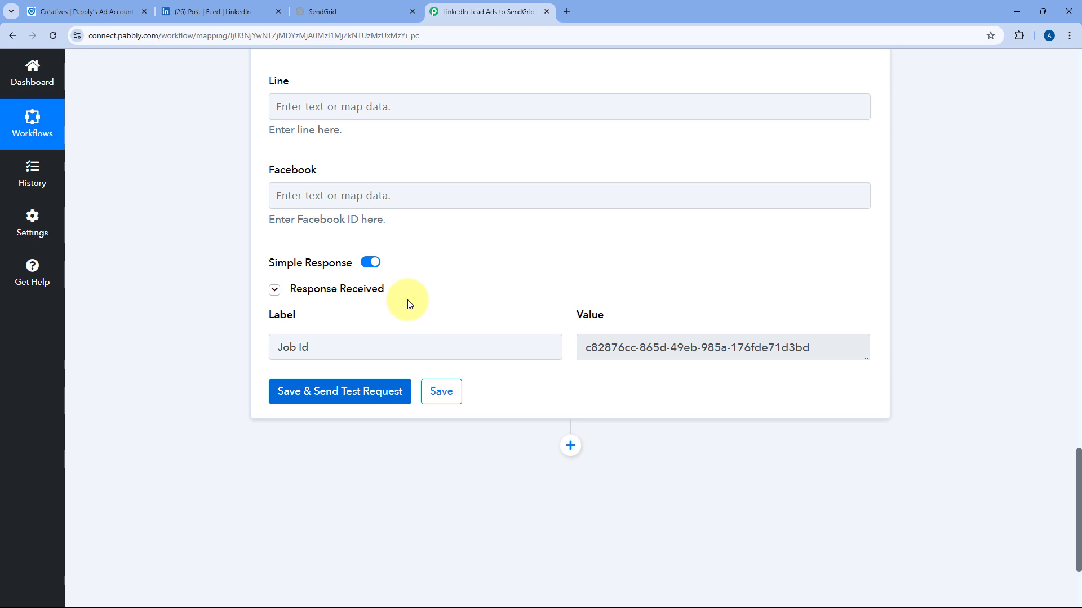
{"action": "scroll", "coordinate": [448, 283], "scroll_direction": "up", "scroll_amount": 15}
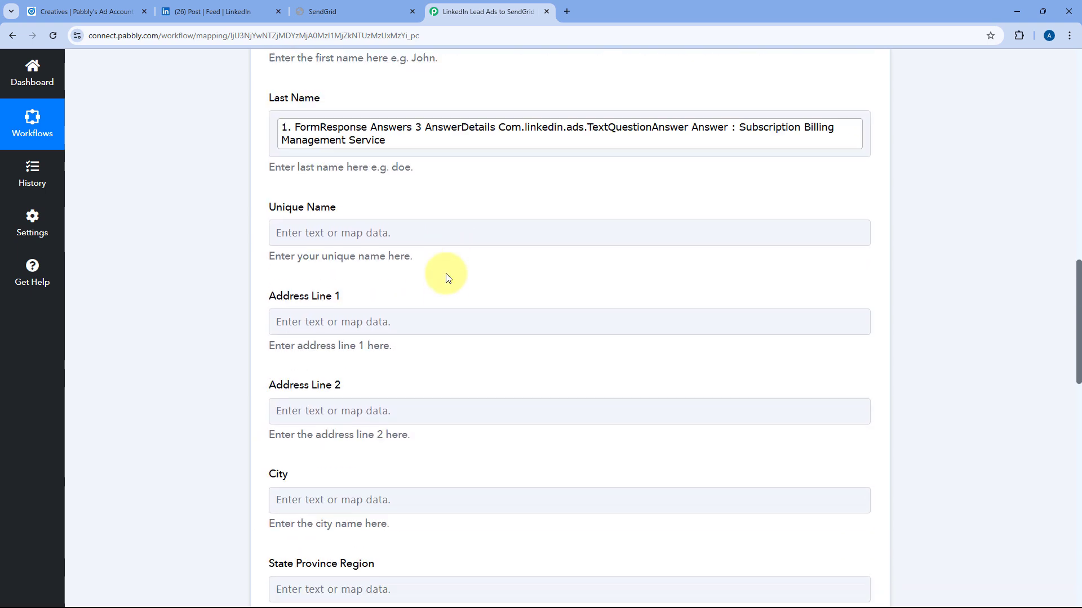
{"action": "scroll", "coordinate": [449, 278], "scroll_direction": "up", "scroll_amount": 12}
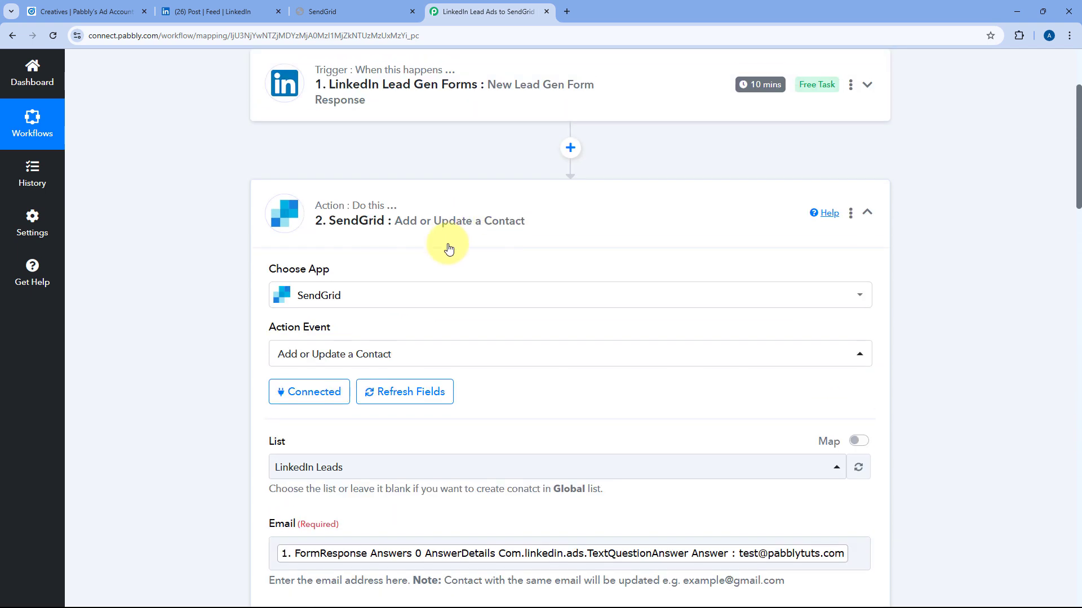
{"action": "left_click", "coordinate": [562, 196]}
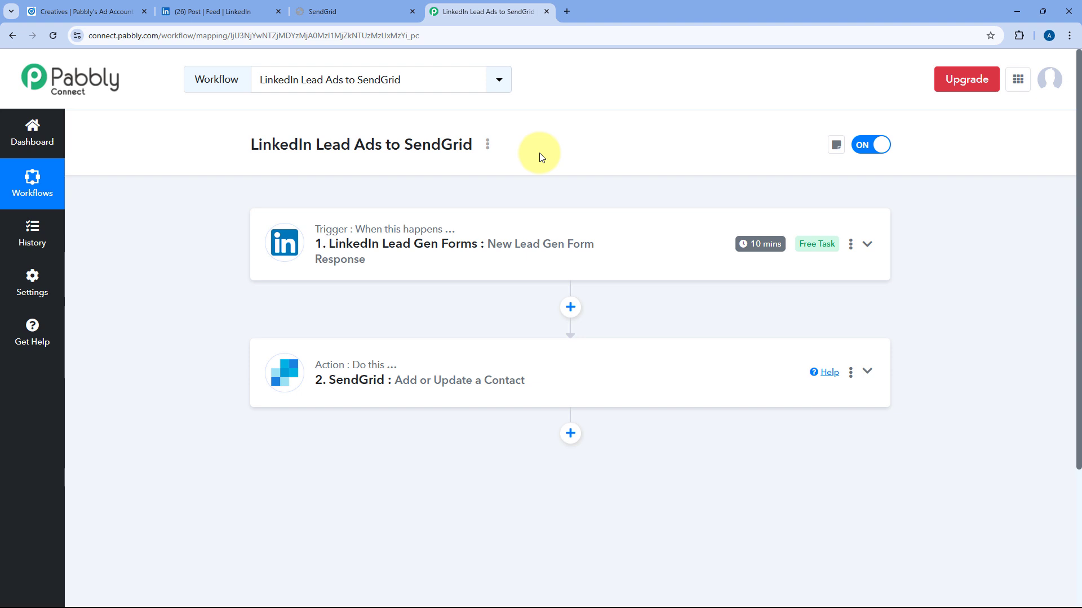
Reload SendGrid's LinkedIn Leads list and review the test contact's name, email and phone.
{"action": "left_click", "coordinate": [353, 3]}
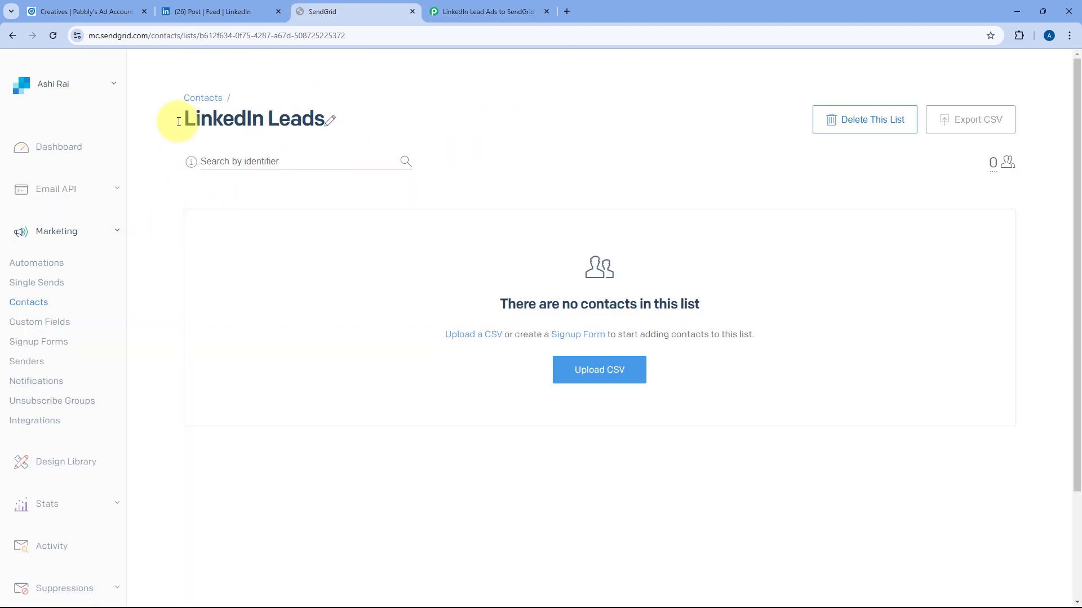
{"action": "left_click", "coordinate": [53, 35]}
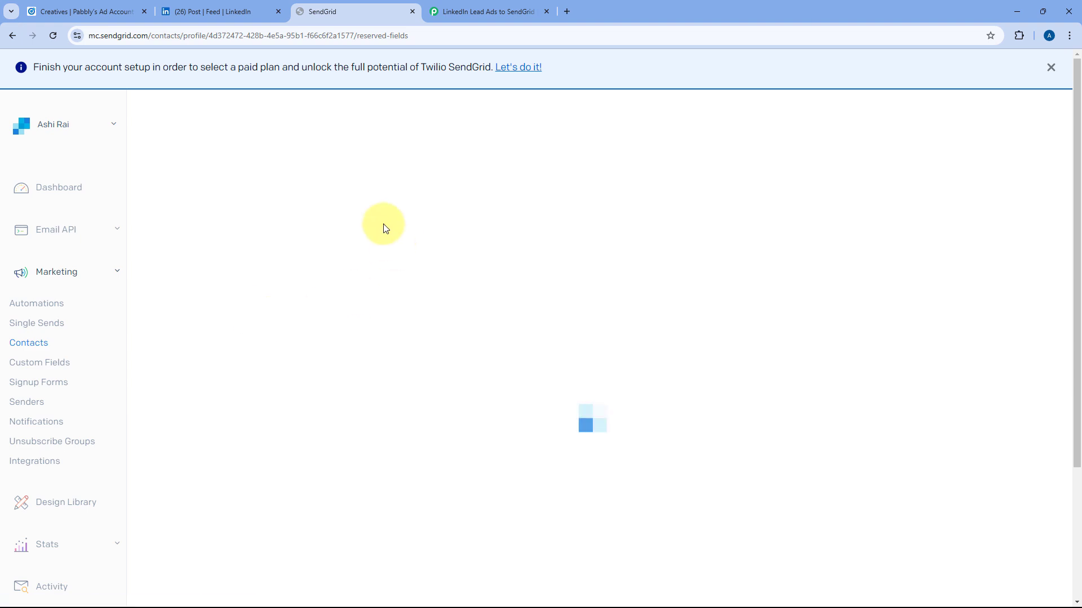
{"action": "left_click", "coordinate": [1051, 67]}
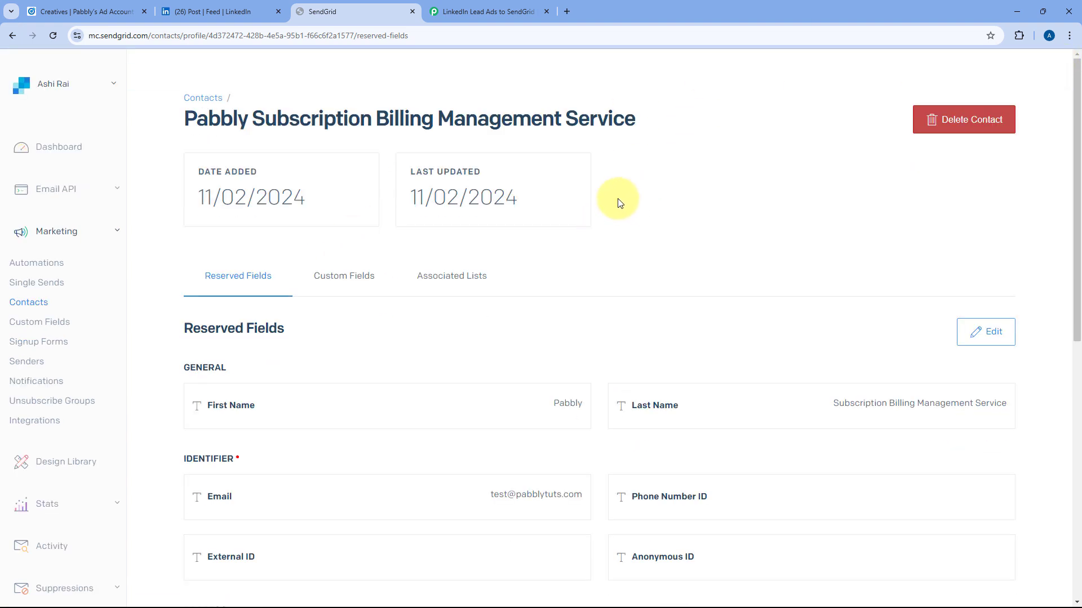
{"action": "left_click", "coordinate": [221, 7]}
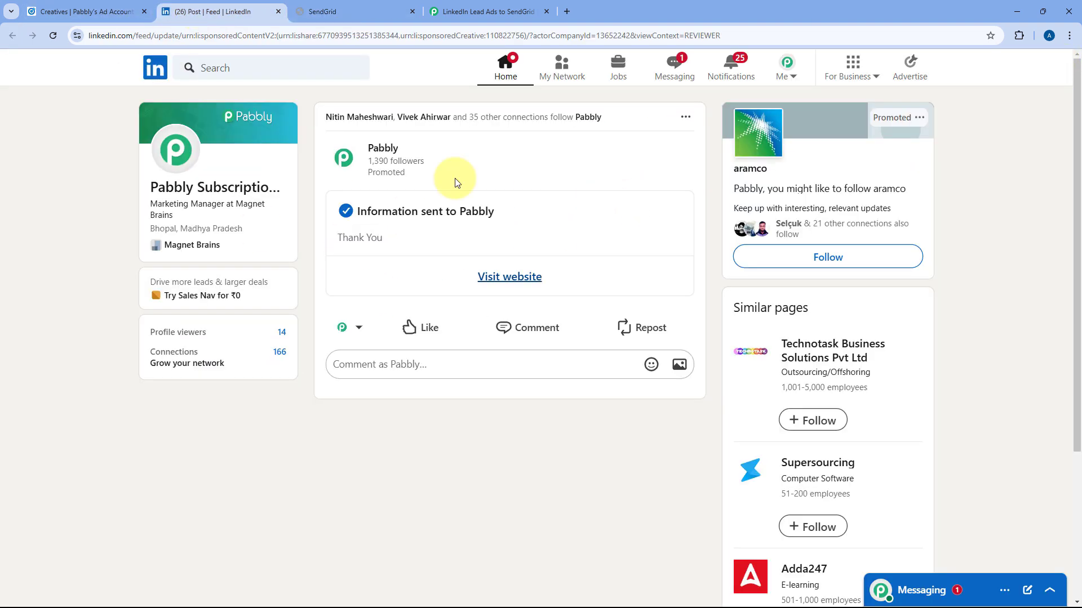
{"action": "left_click", "coordinate": [355, 11]}
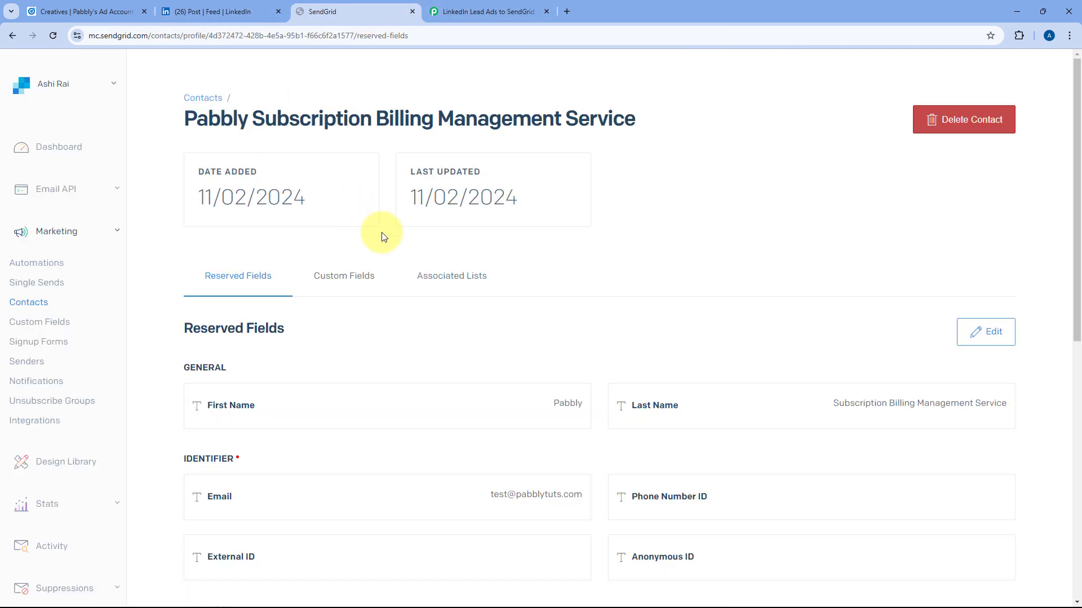
{"action": "scroll", "coordinate": [382, 236], "scroll_direction": "down", "scroll_amount": 5}
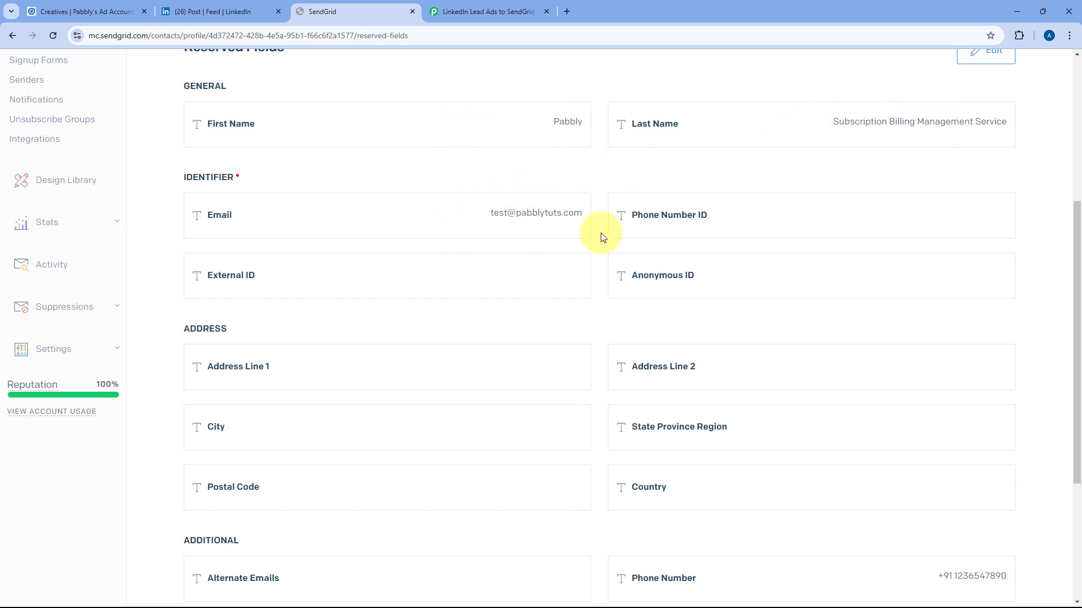
{"action": "scroll", "coordinate": [516, 223], "scroll_direction": "down", "scroll_amount": 4}
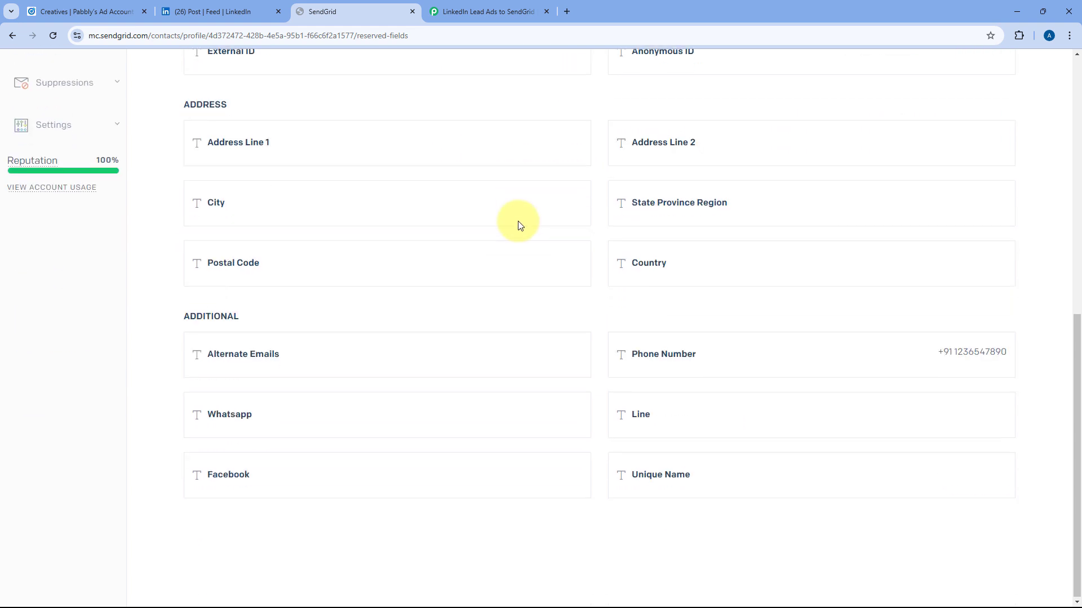
{"action": "scroll", "coordinate": [867, 338], "scroll_direction": "up", "scroll_amount": 10}
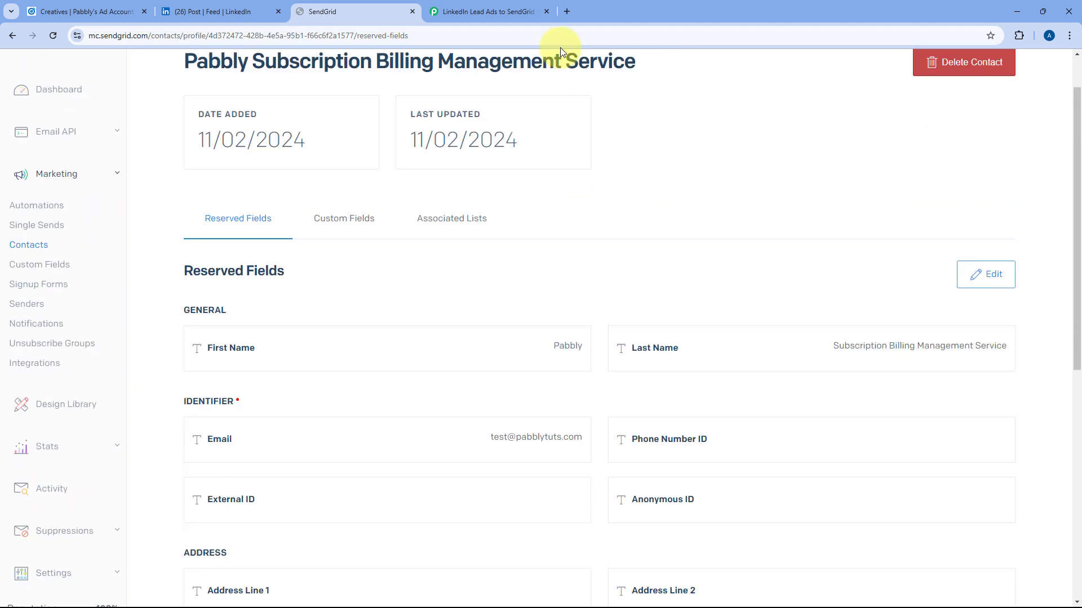
{"action": "left_click", "coordinate": [488, 11]}
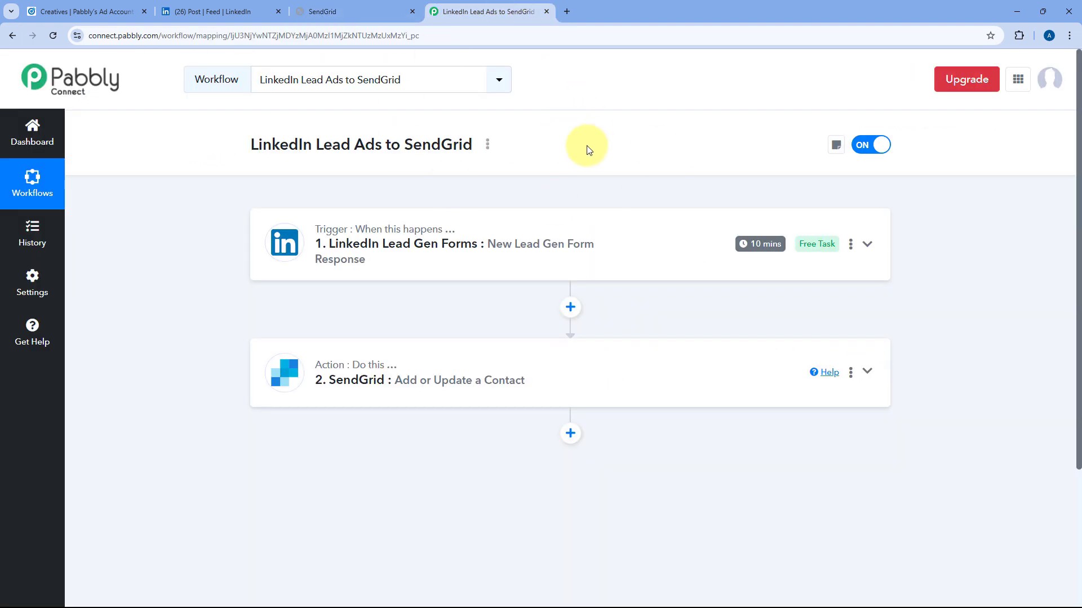